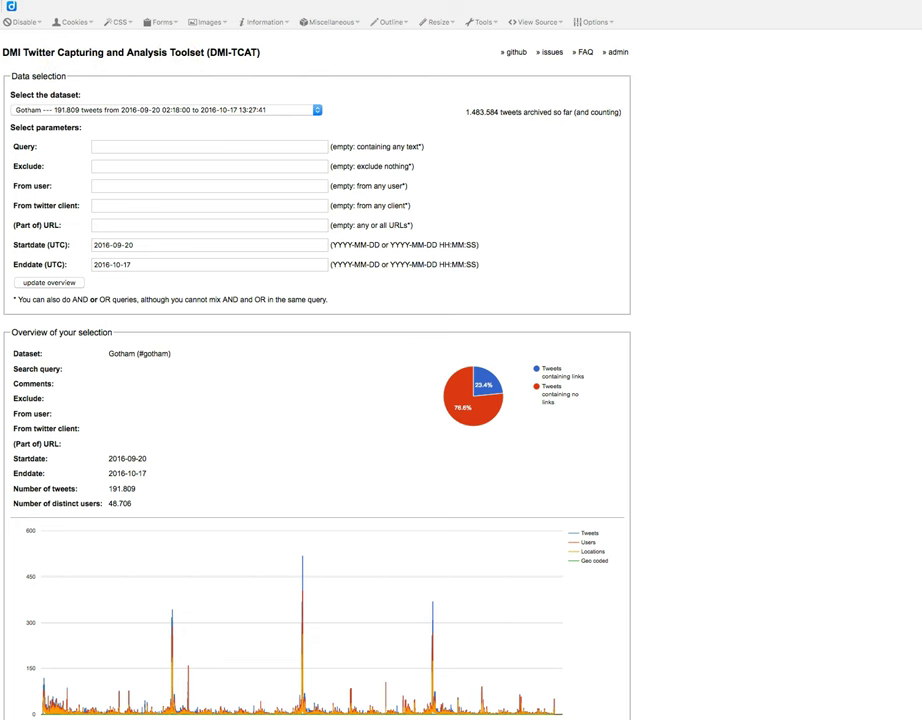
# Step: Switch to the Word document listing the TCAT capture and analysis URLs and logins
pyautogui.click(432, 718)
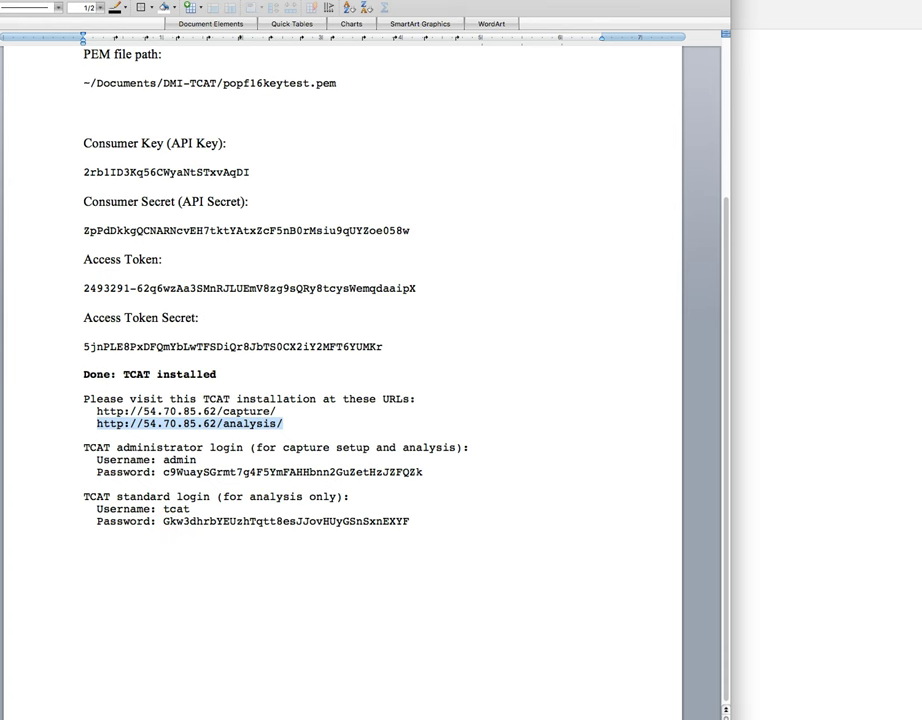
# Step: Go back to the Firefox DMI-TCAT overview of 191.809 Gotham tweets
pyautogui.click(288, 714)
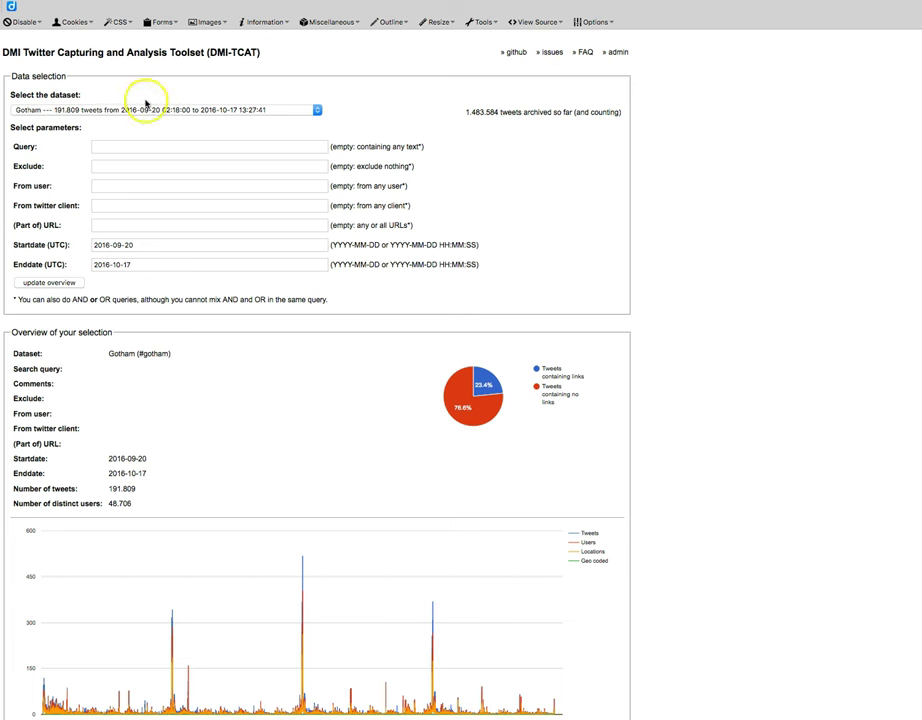
# Step: Change the Startdate field to 2016-10-10
pyautogui.click(134, 245)
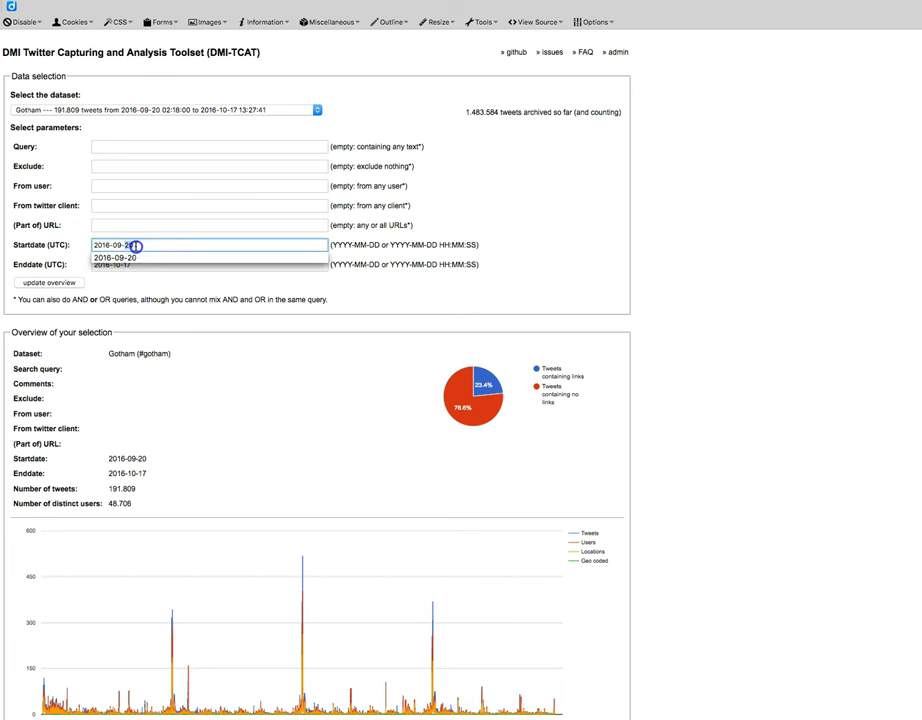
pyautogui.moveTo(134, 245)
pyautogui.mouseDown()
pyautogui.moveTo(113, 245)
pyautogui.moveTo(136, 245)
pyautogui.mouseUp()
pyautogui.click(119, 258)
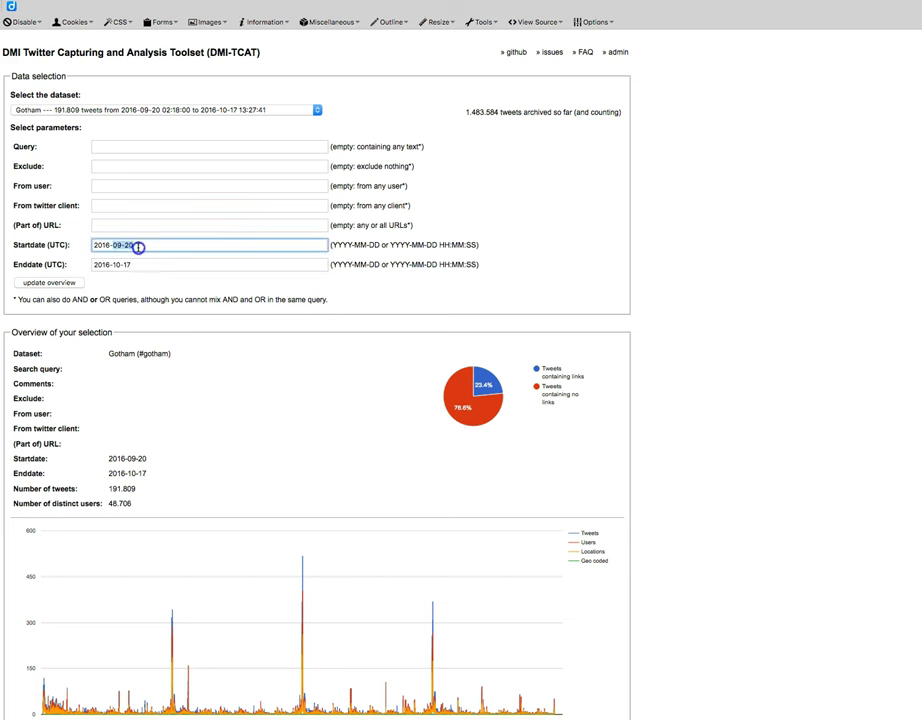
pyautogui.write('10-')
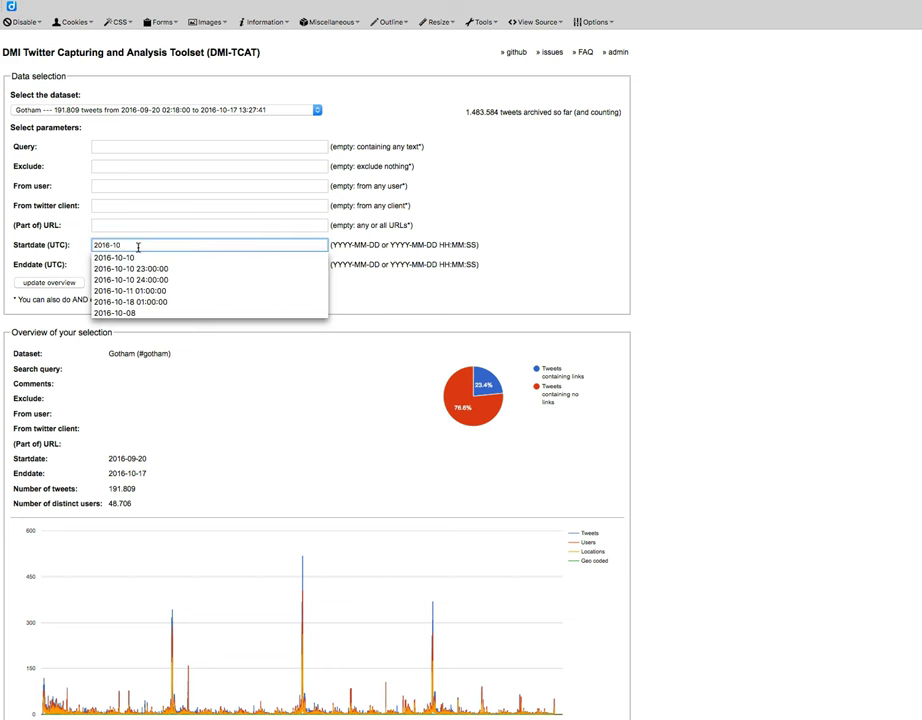
pyautogui.write('10')
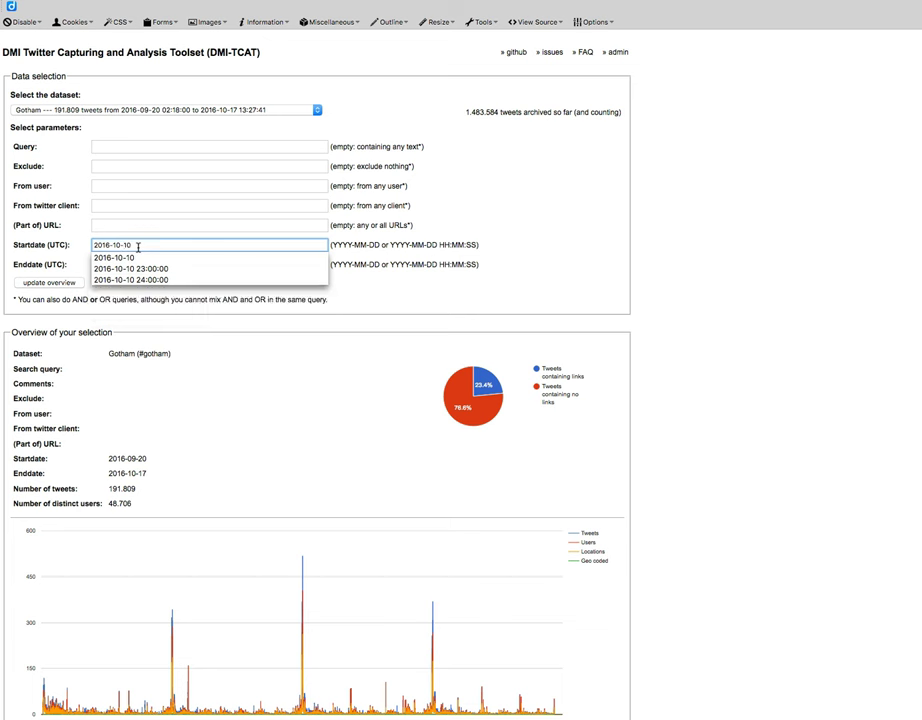
# Step: Change the Enddate field to 2016-10-11 using the autofill suggestion
pyautogui.click(128, 267)
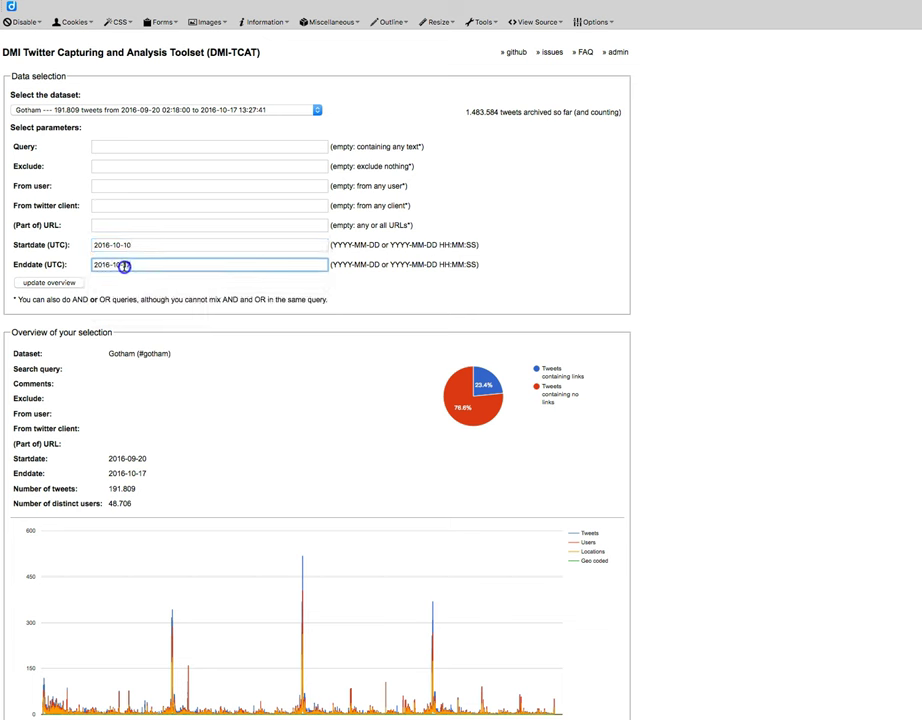
pyautogui.moveTo(124, 266); pyautogui.dragTo(138, 266)
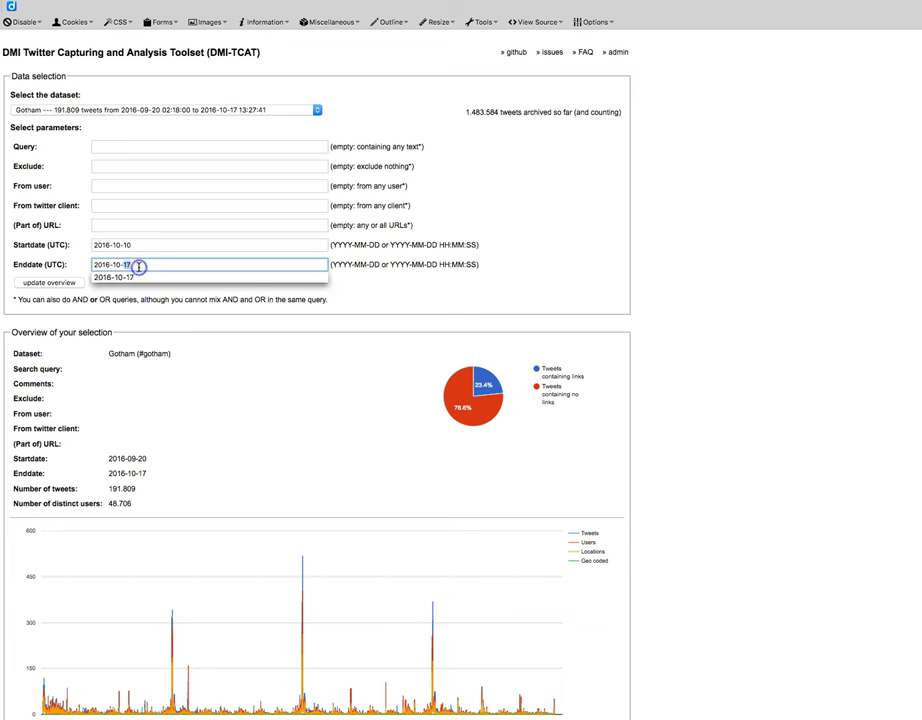
pyautogui.write('1')
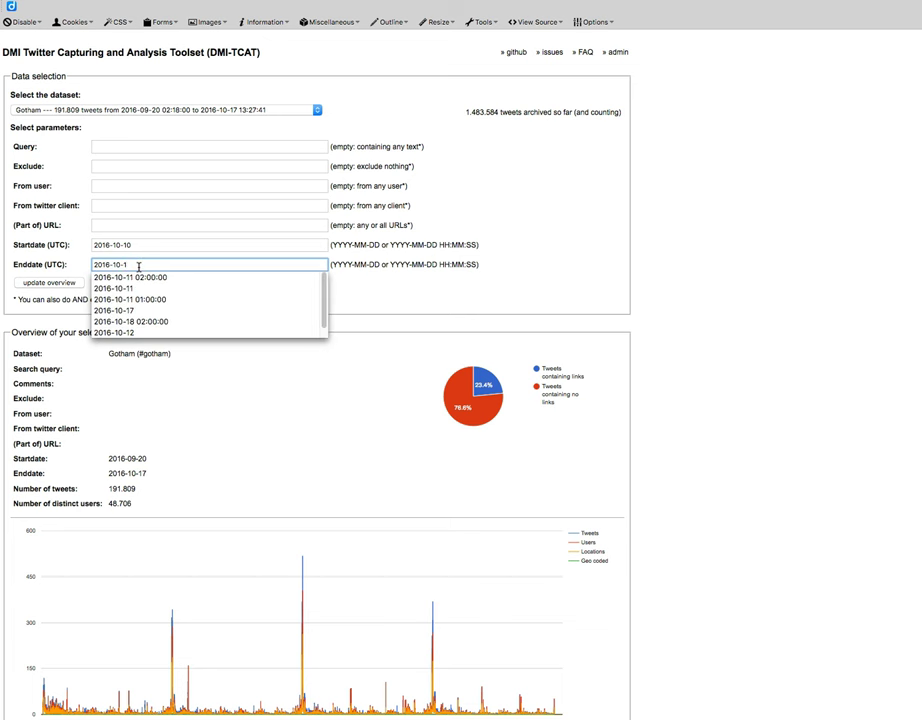
pyautogui.click(137, 288)
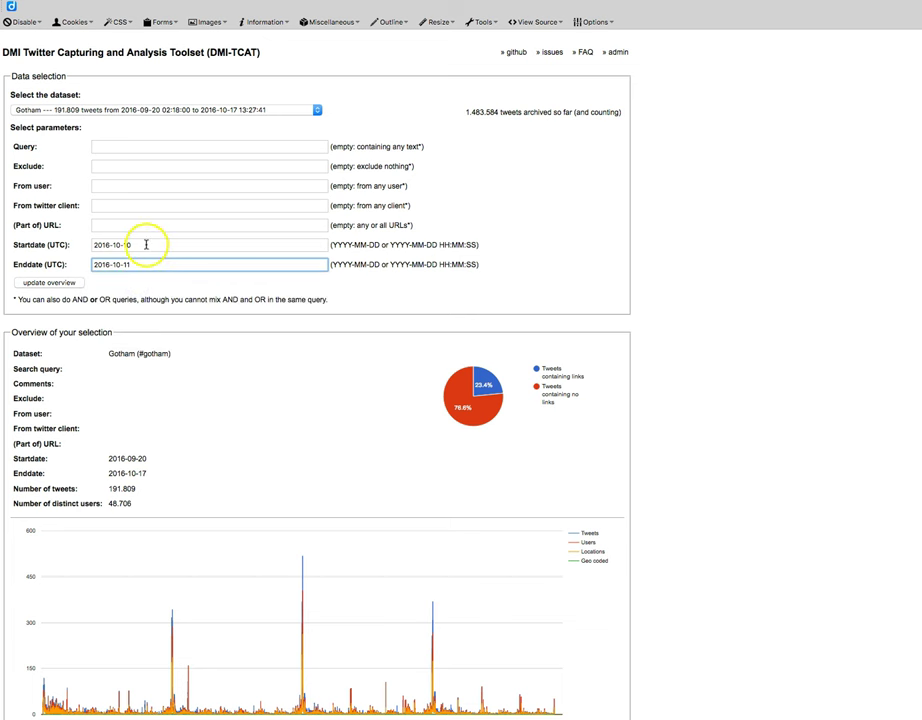
pyautogui.click(146, 248)
pyautogui.click(148, 270)
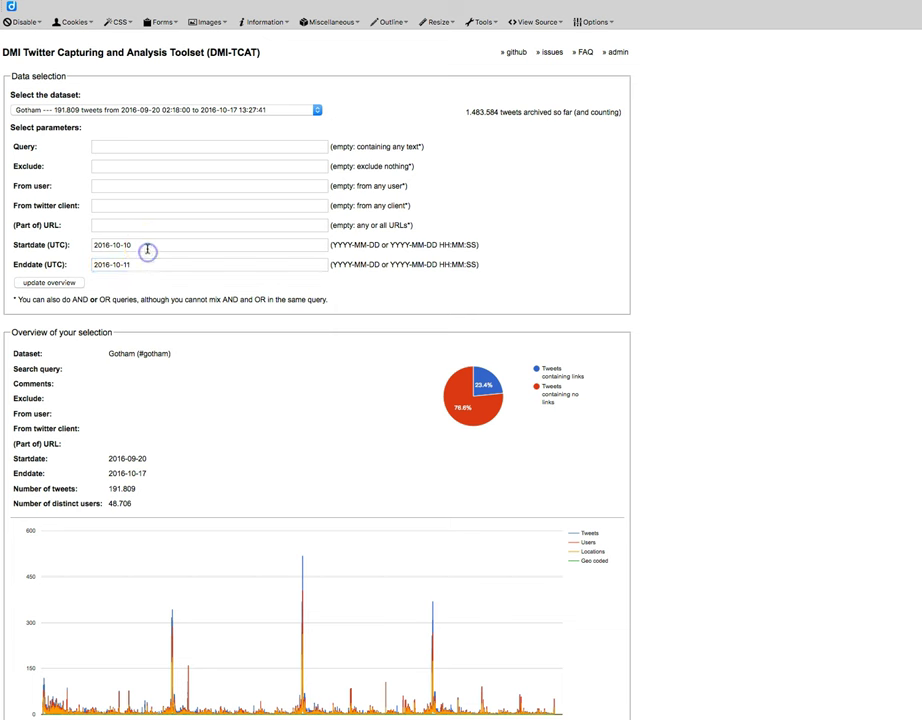
pyautogui.click(148, 247)
pyautogui.click(147, 261)
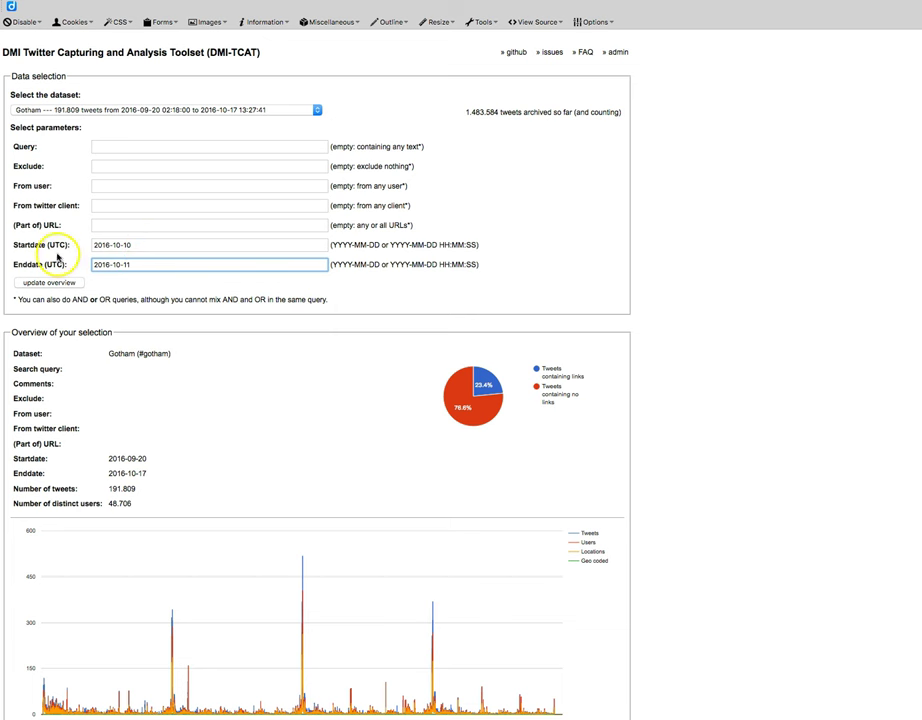
pyautogui.click(51, 246)
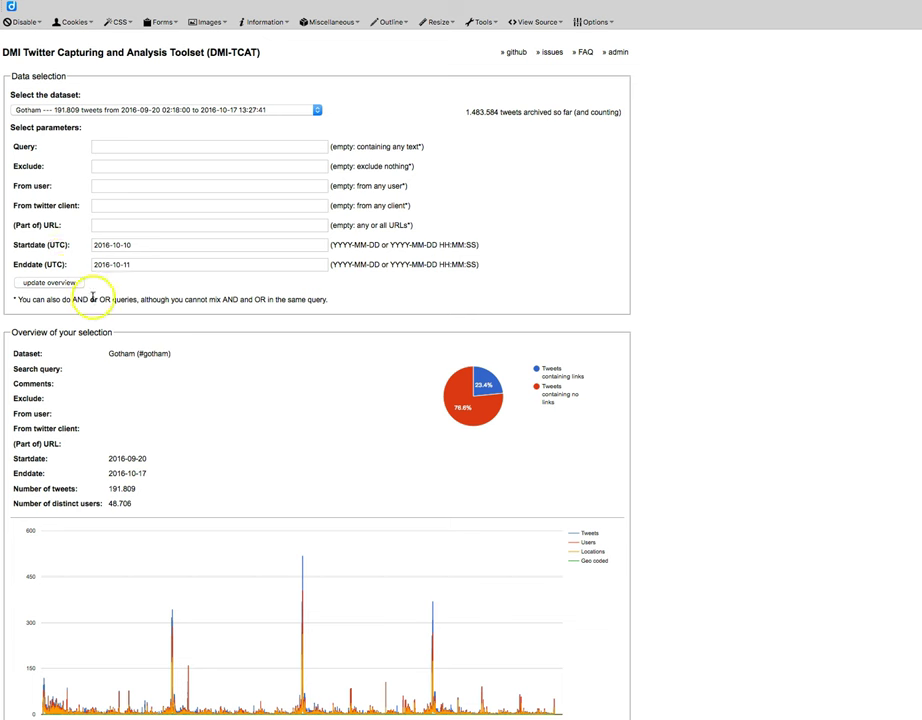
pyautogui.click(145, 248)
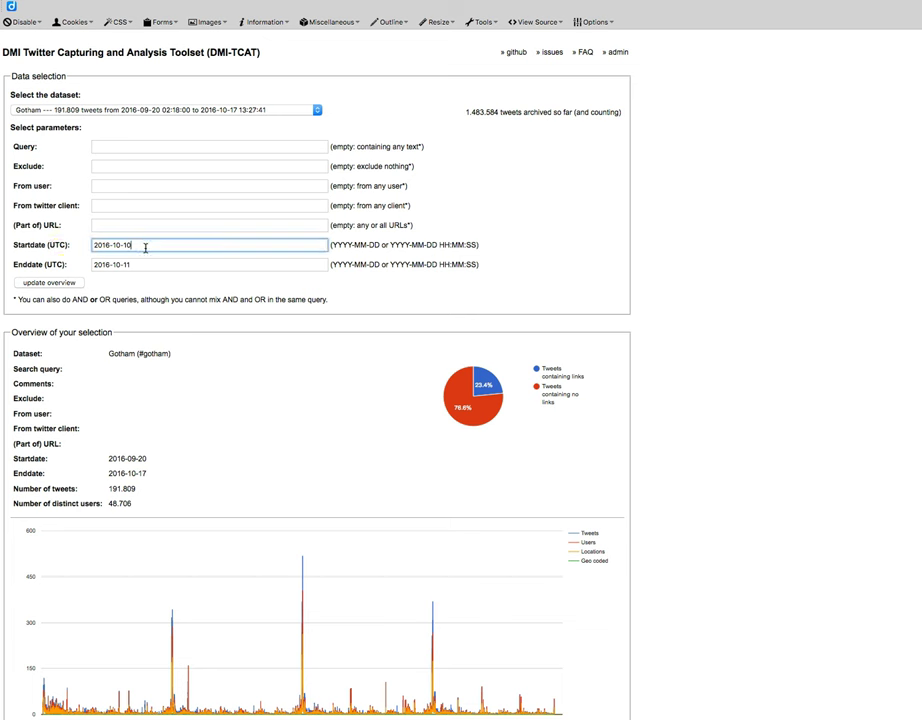
pyautogui.click(145, 247)
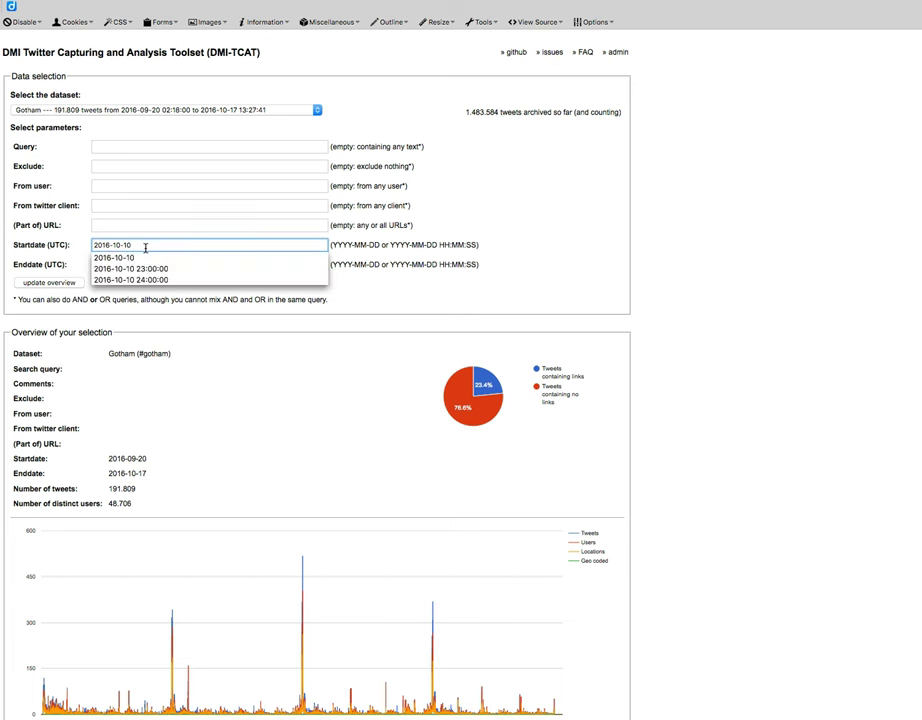
pyautogui.click(146, 269)
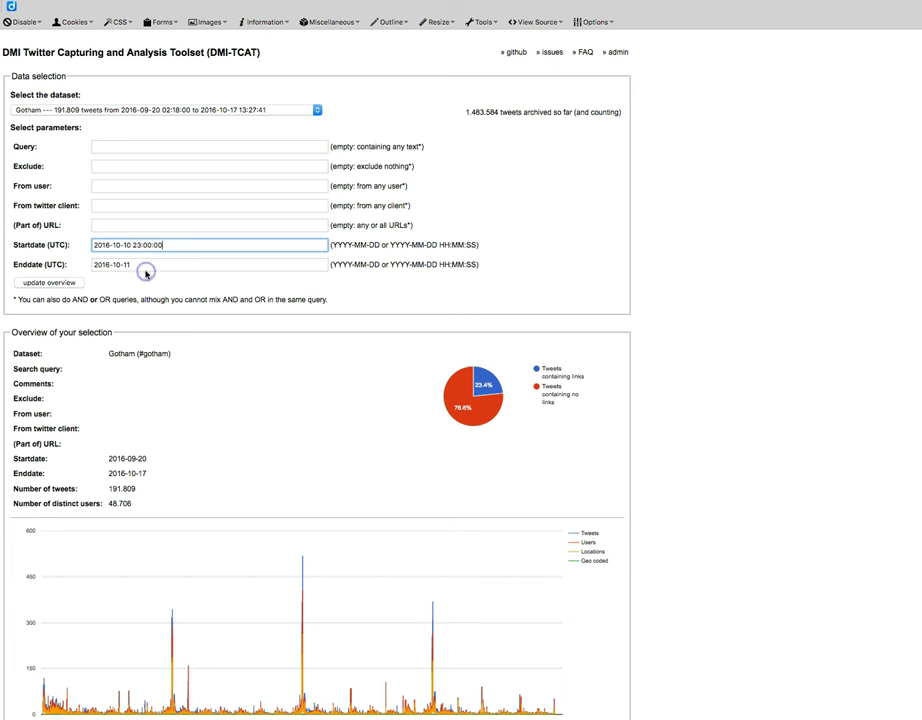
pyautogui.click(140, 245)
pyautogui.click(126, 245)
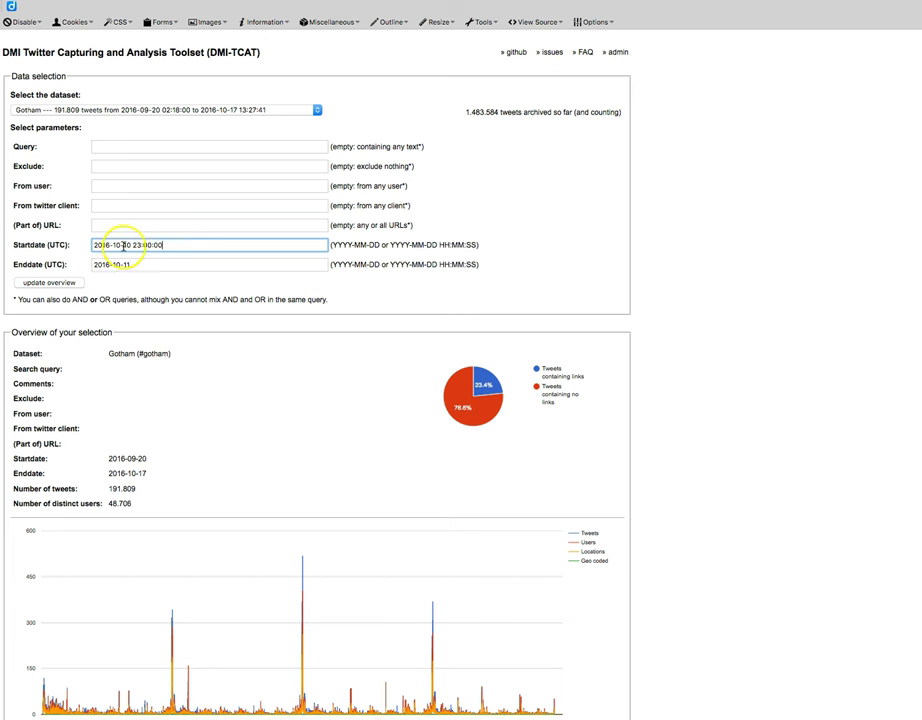
pyautogui.click(350, 247)
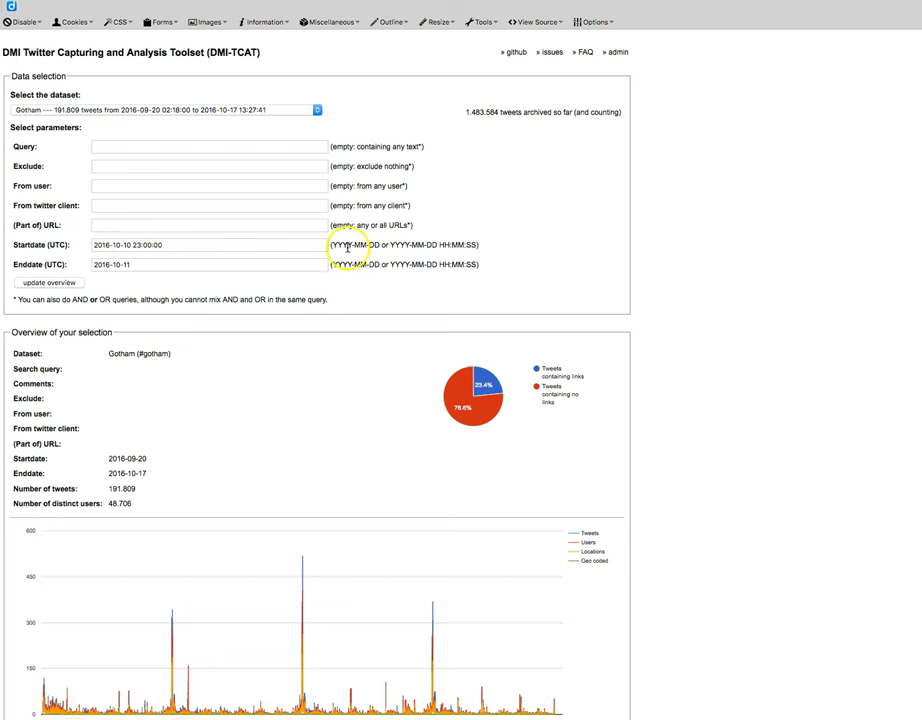
pyautogui.moveTo(439, 246); pyautogui.dragTo(468, 247)
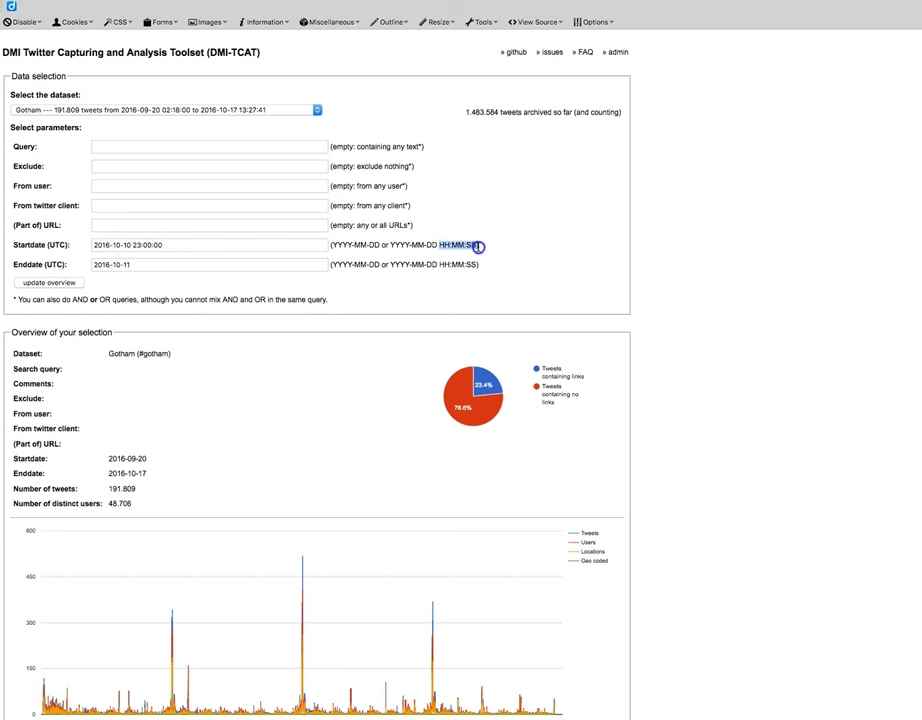
pyautogui.click(471, 245)
pyautogui.click(140, 246)
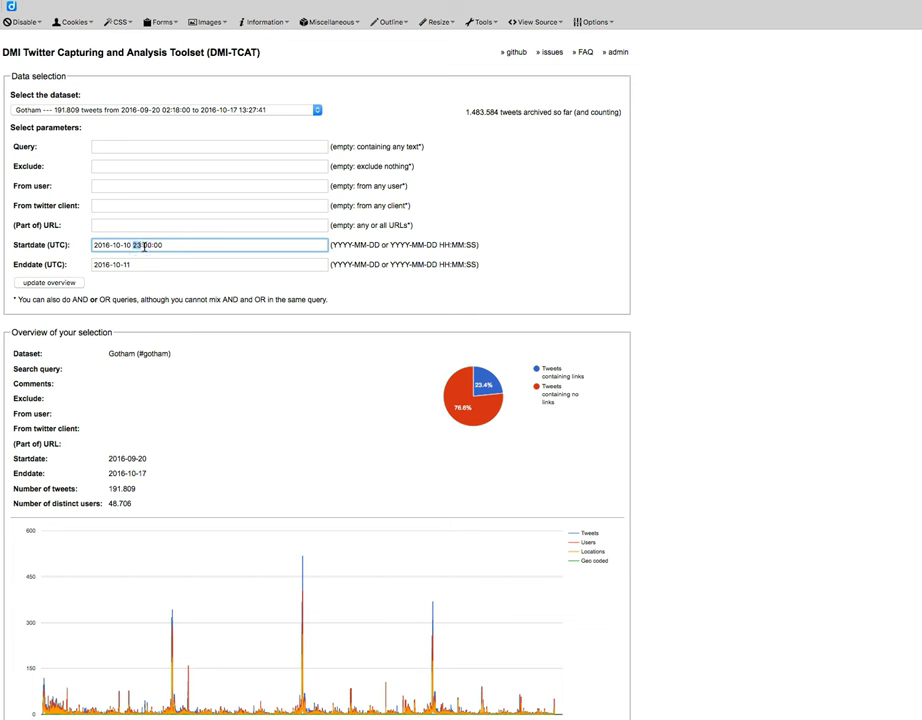
pyautogui.click(149, 245)
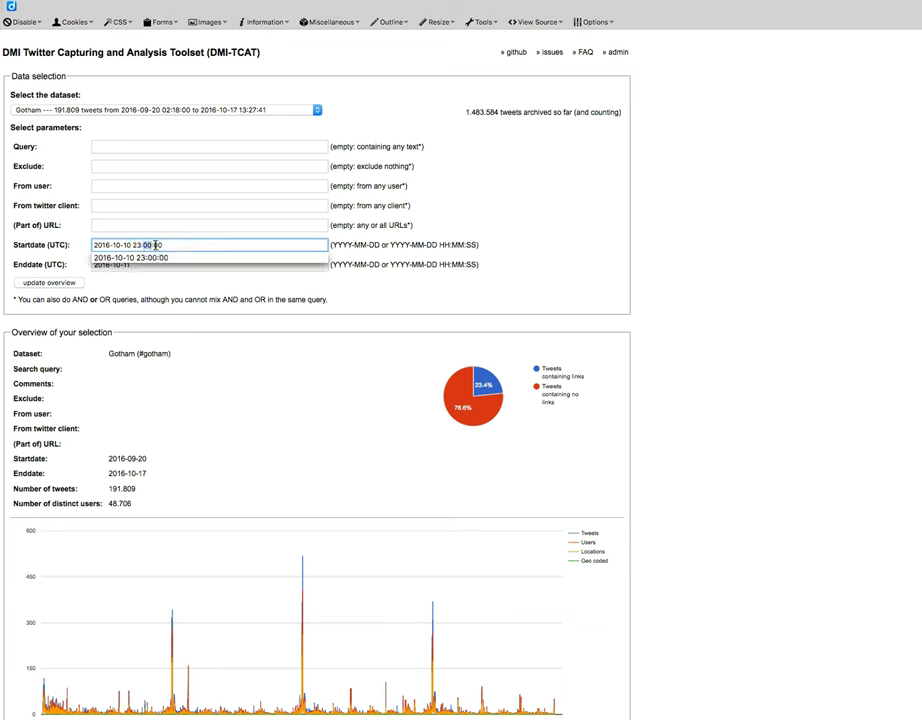
pyautogui.click(107, 276)
pyautogui.click(146, 263)
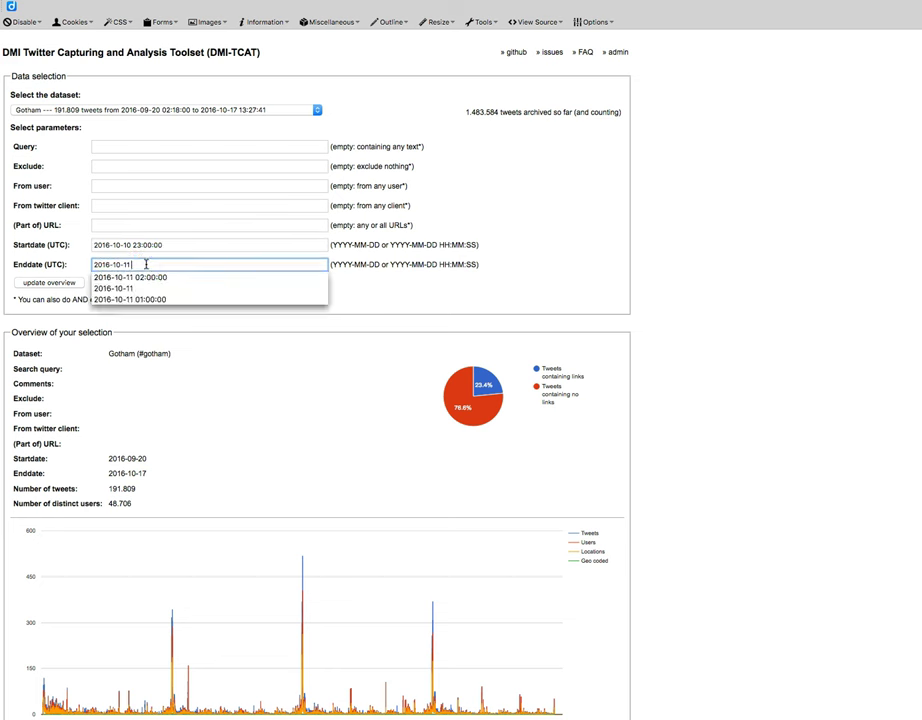
pyautogui.click(149, 279)
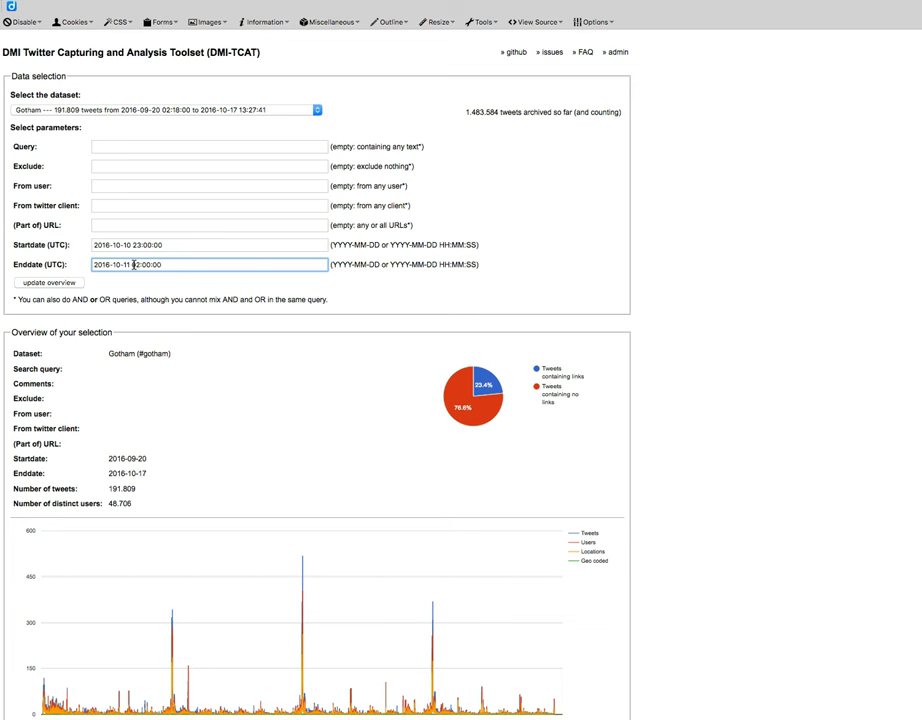
# Step: Update the overview and review the per-minute graph of 15.462 tweets from 3.462 users
pyautogui.click(64, 283)
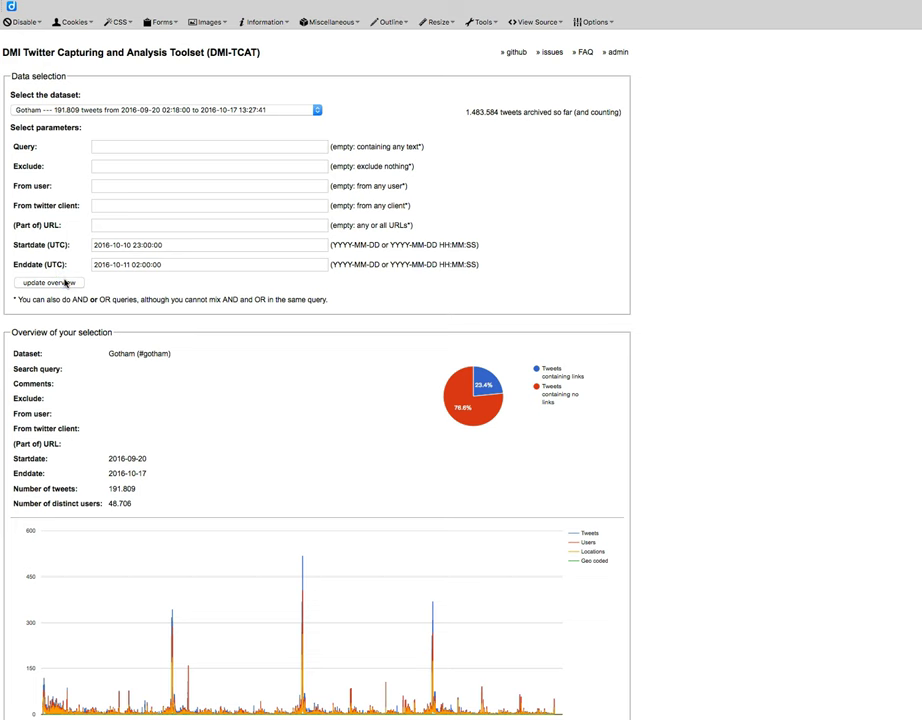
pyautogui.click(65, 283)
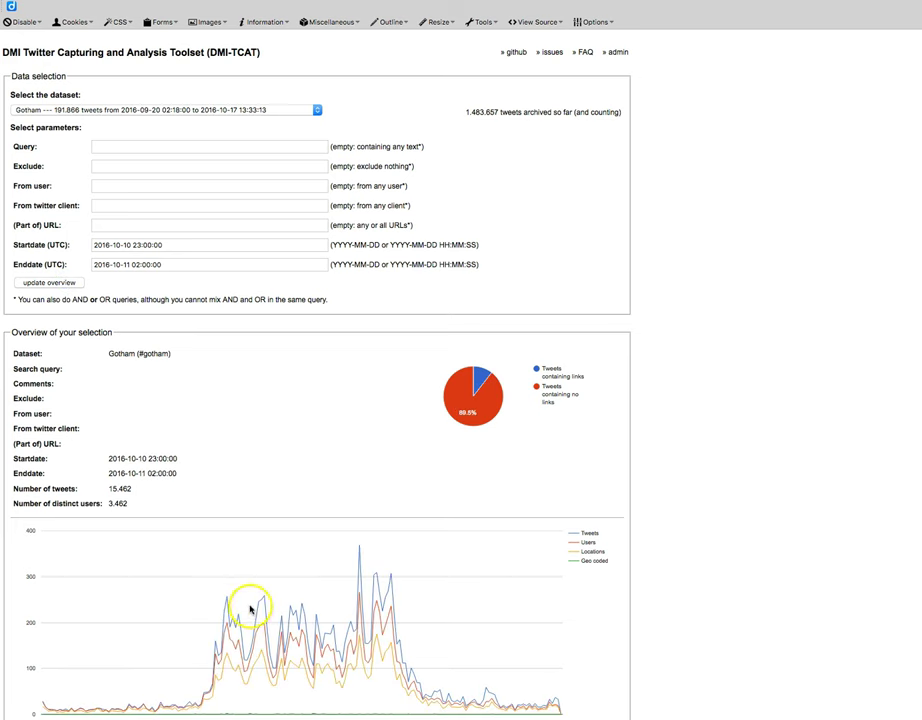
pyautogui.scroll(-5, 247, 607)
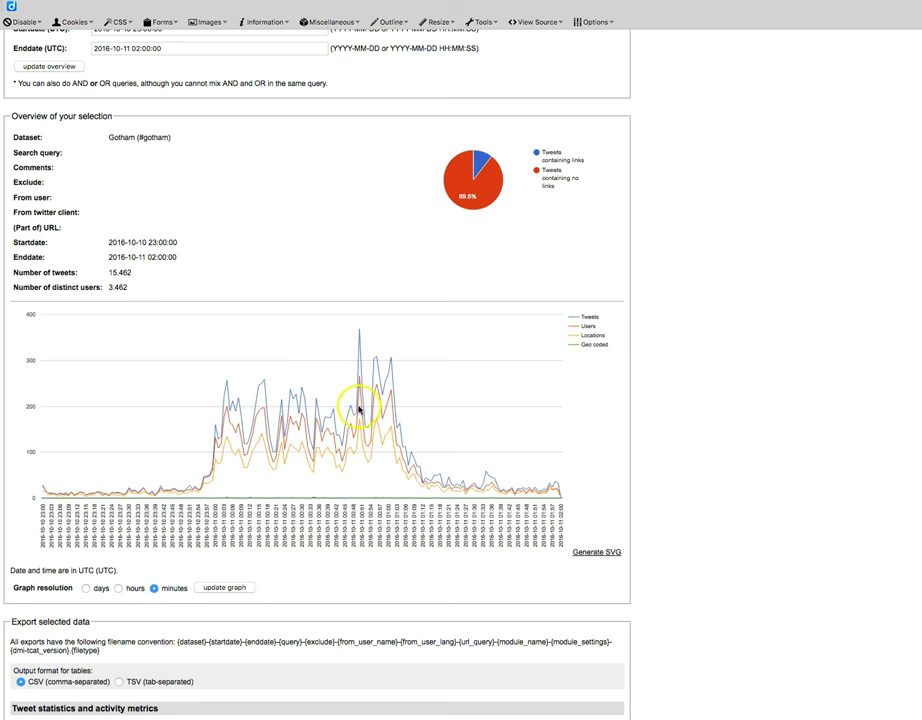
pyautogui.moveTo(359, 332)
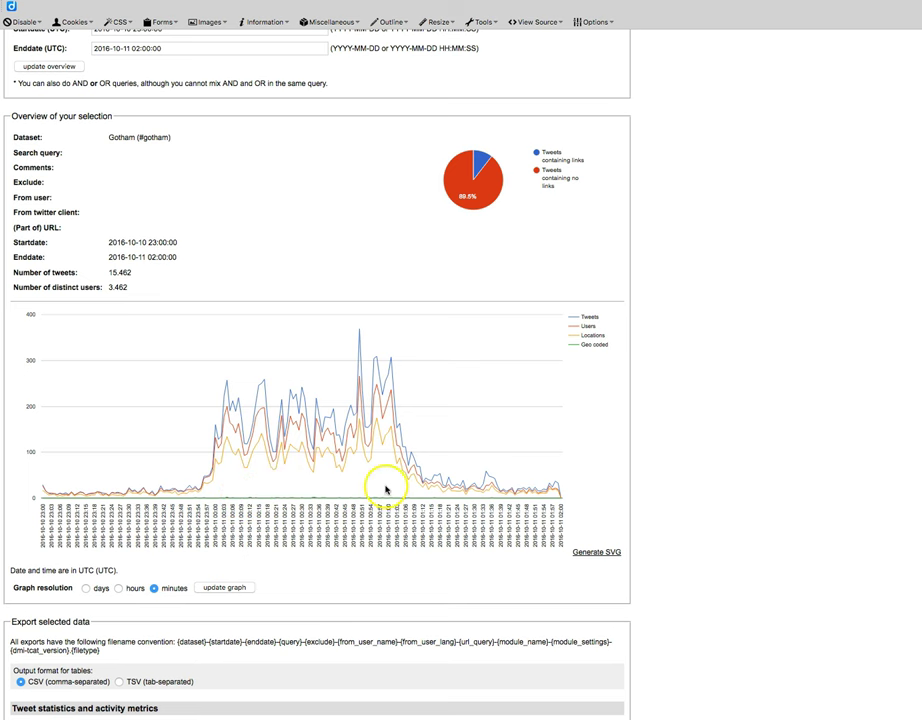
pyautogui.scroll(3, 210, 251)
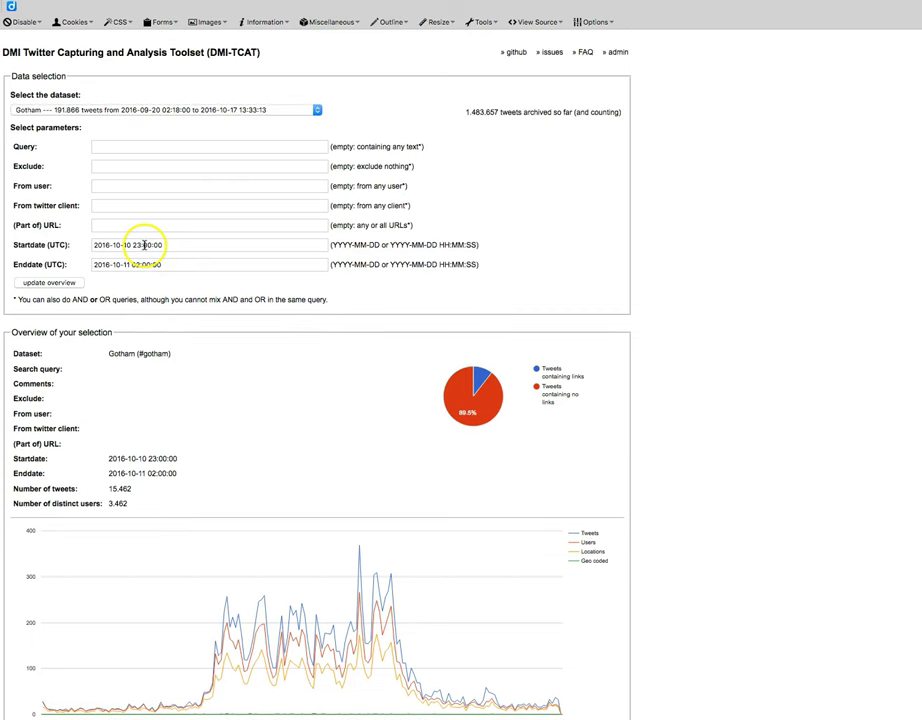
pyautogui.click(143, 245)
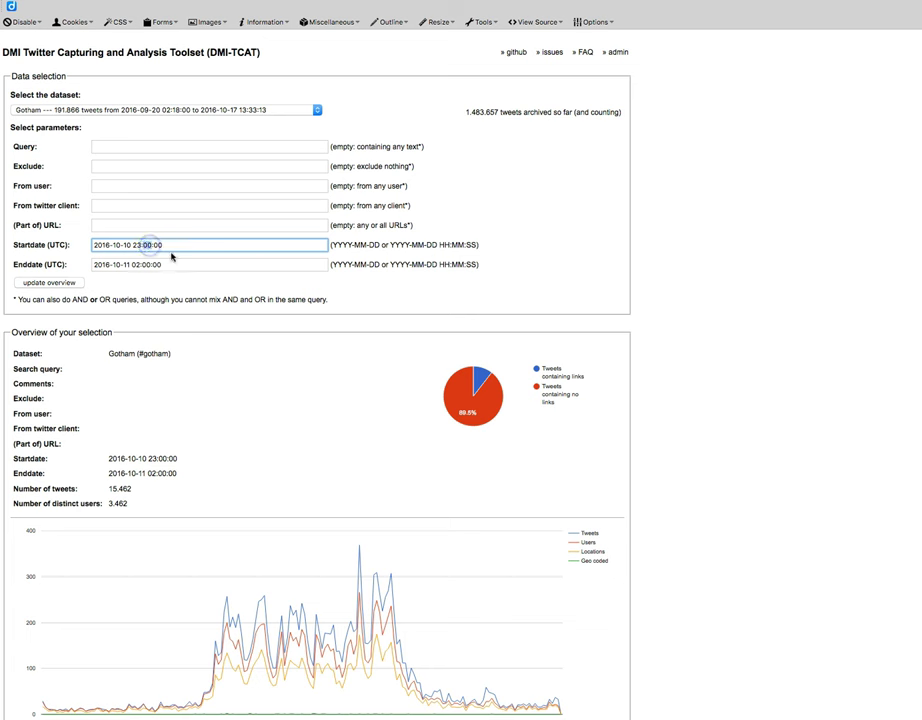
pyautogui.moveTo(132, 245); pyautogui.dragTo(146, 264)
pyautogui.click(147, 265)
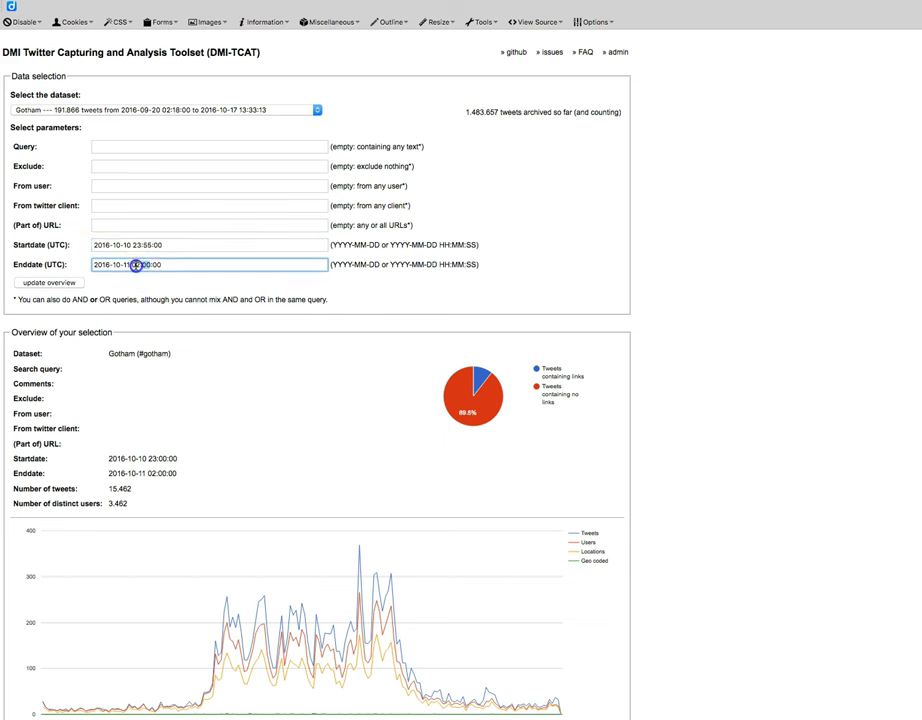
pyautogui.click(136, 265)
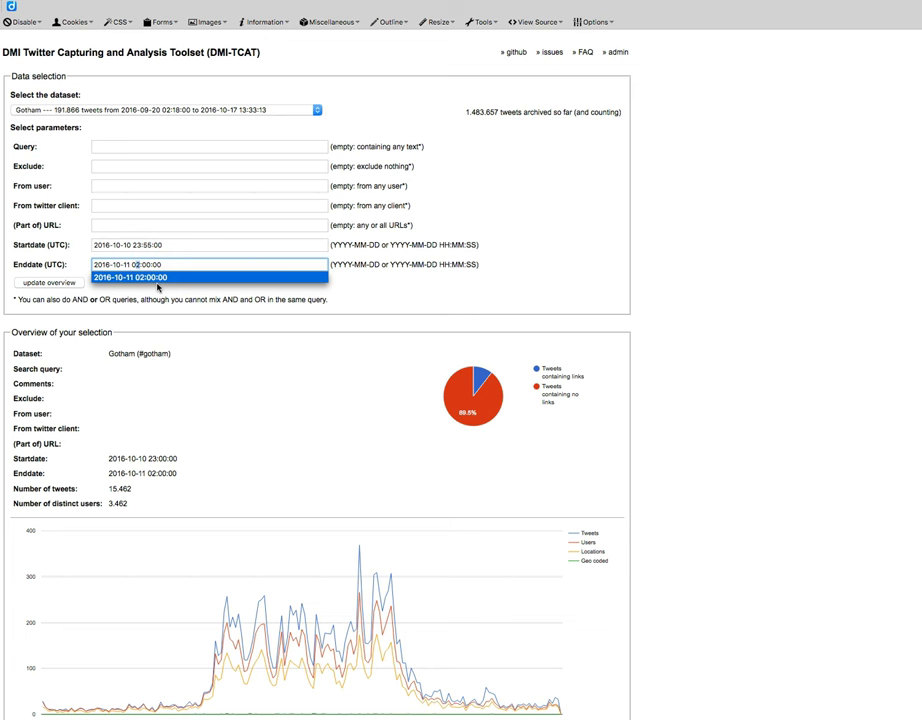
pyautogui.click(142, 265)
pyautogui.press('BackSpace')
pyautogui.write('1')
pyautogui.click(145, 265)
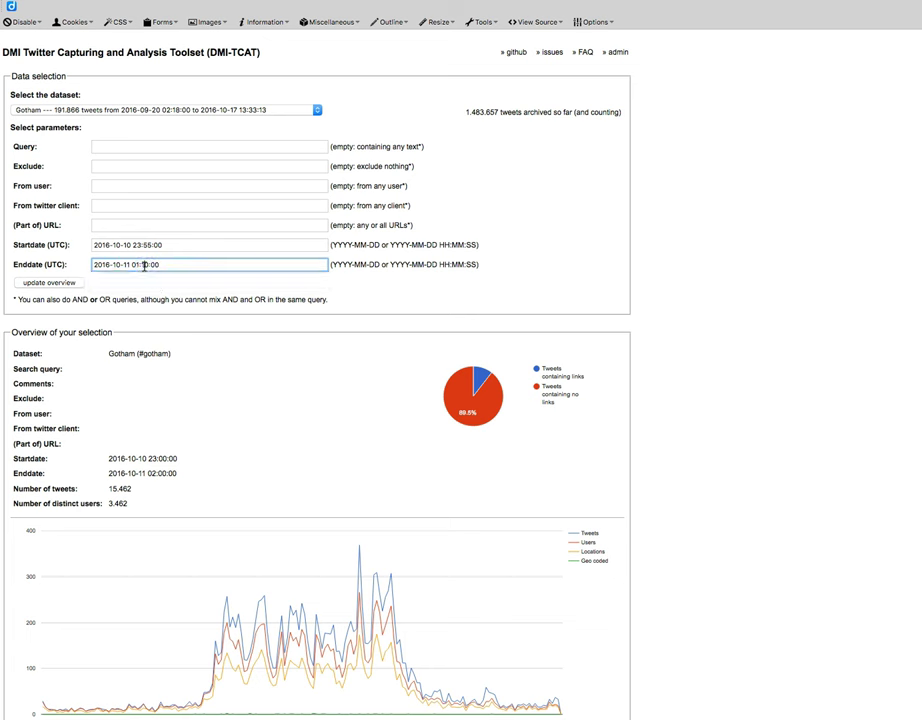
pyautogui.click(54, 284)
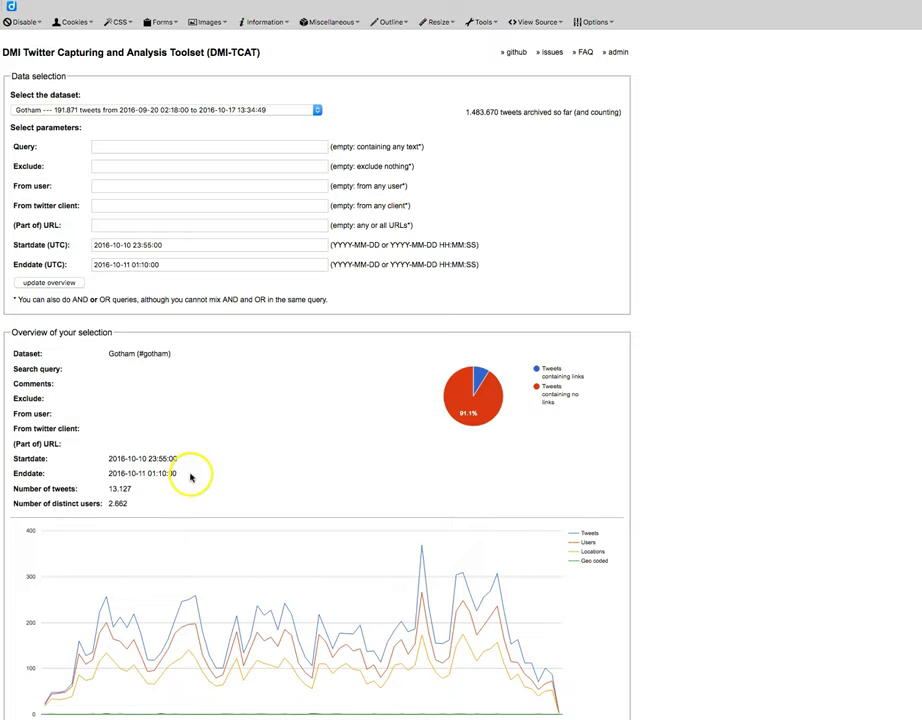
# Step: Scroll to Tweet exports and highlight the 'Random set of tweets from selection' title
pyautogui.scroll(-12, 185, 457)
pyautogui.scroll(-10, 185, 460)
pyautogui.scroll(-5, 185, 460)
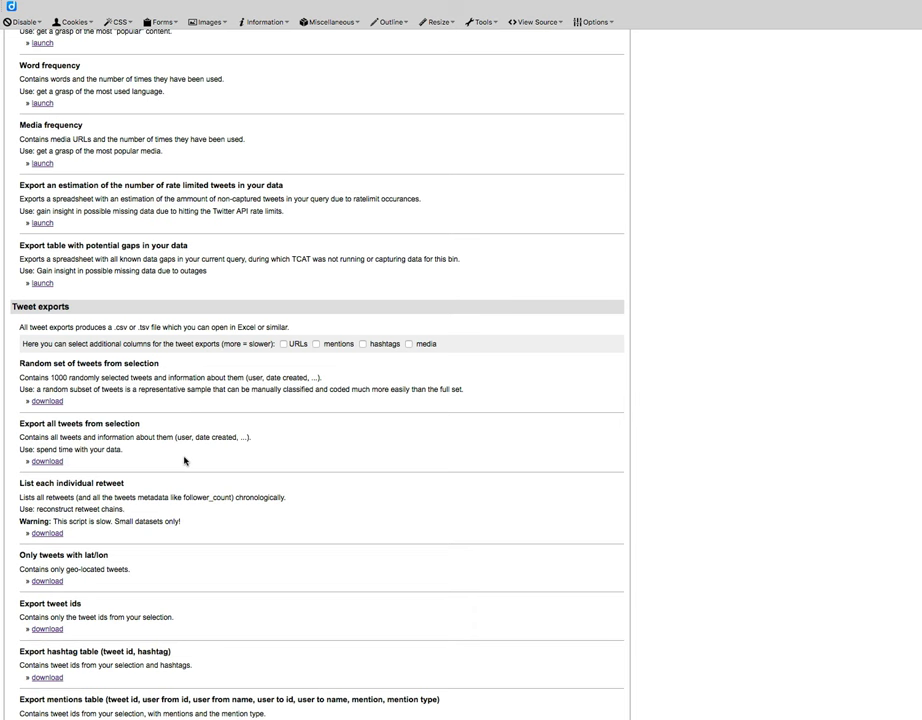
pyautogui.click(11, 309)
pyautogui.moveTo(24, 363); pyautogui.dragTo(160, 368)
pyautogui.scroll(12, 134, 428)
pyautogui.scroll(5, 130, 442)
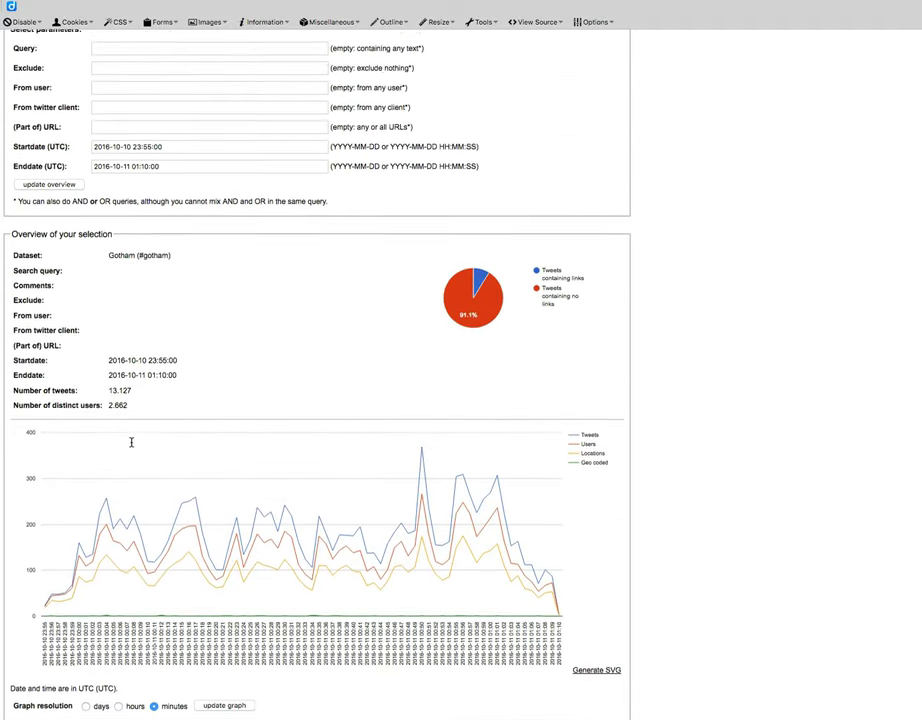
# Step: Highlight the 'Export all tweets from selection' title further down
pyautogui.scroll(-1, 125, 470)
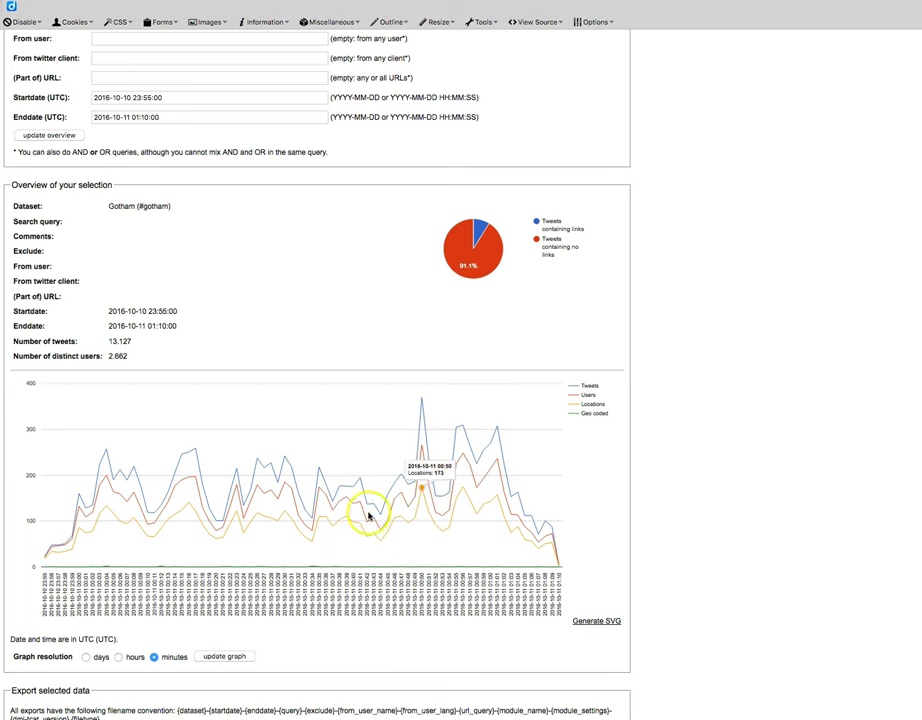
pyautogui.scroll(-13, 176, 611)
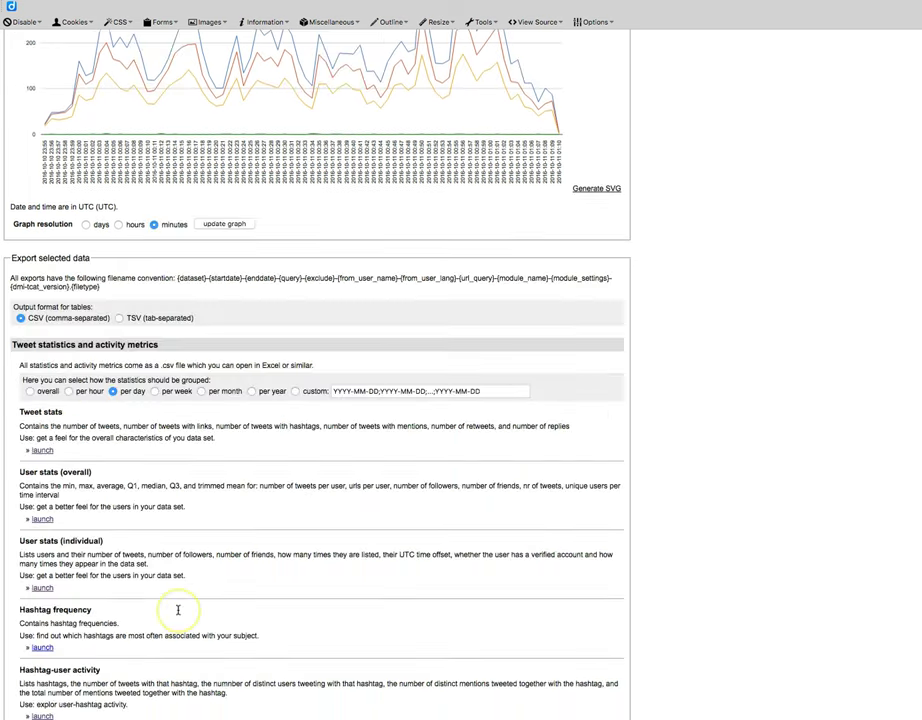
pyautogui.scroll(-3, 178, 611)
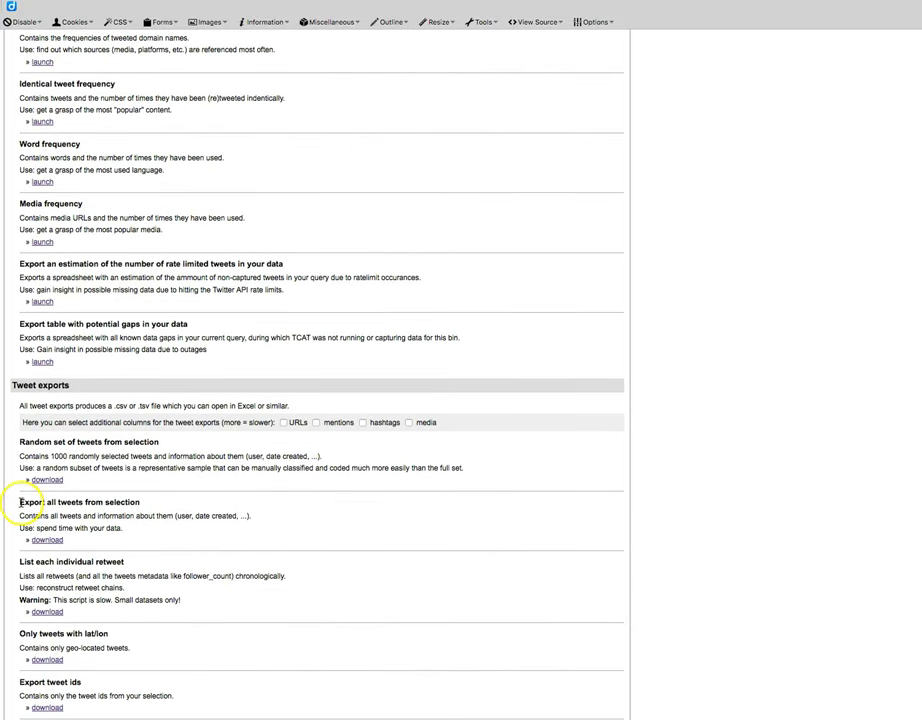
pyautogui.moveTo(19, 502); pyautogui.dragTo(137, 502)
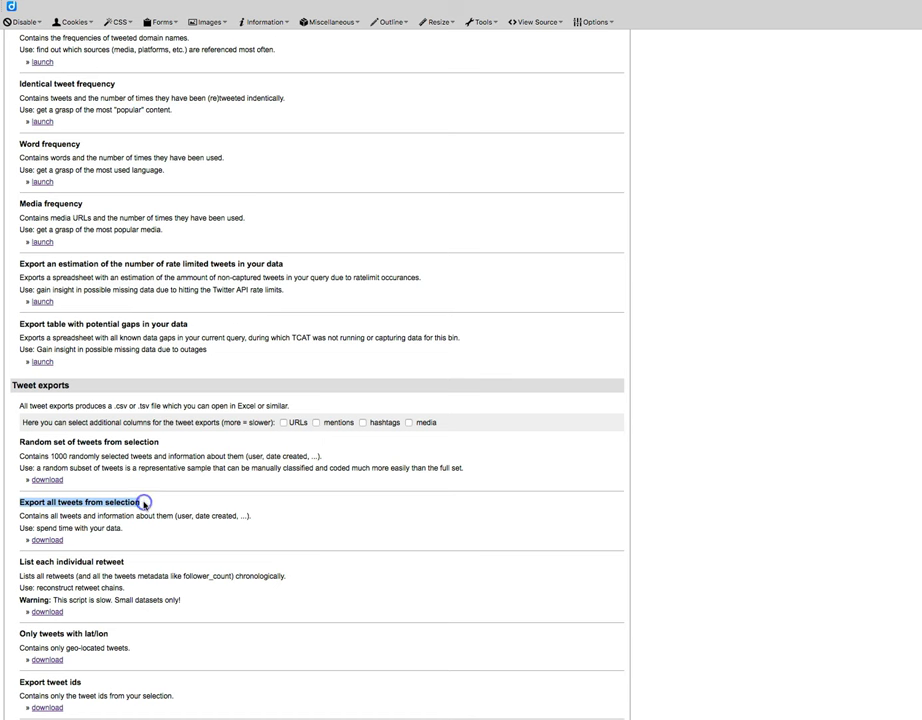
pyautogui.click(93, 502)
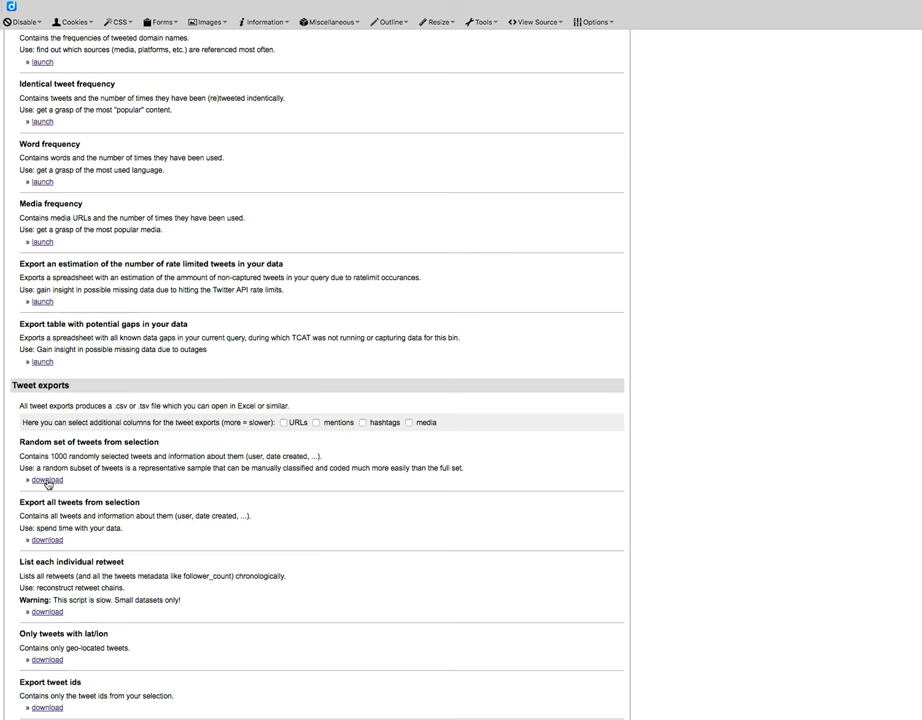
# Step: Download the random 1000-tweet set and bring the randomTweets-1000 .csv save prompt into view
pyautogui.click(46, 481)
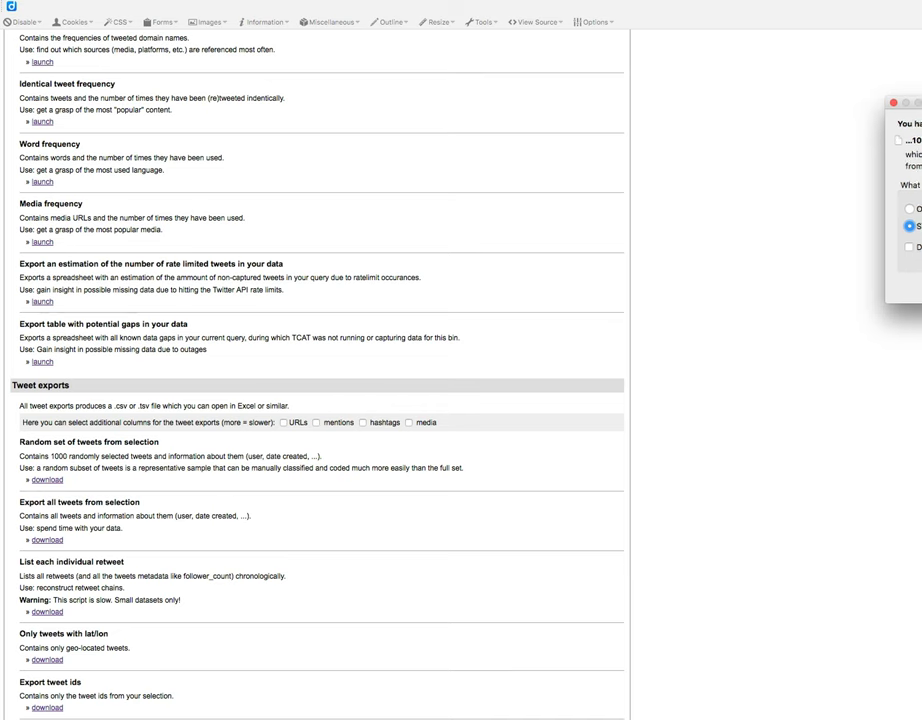
pyautogui.moveTo(915, 101); pyautogui.dragTo(635, 112)
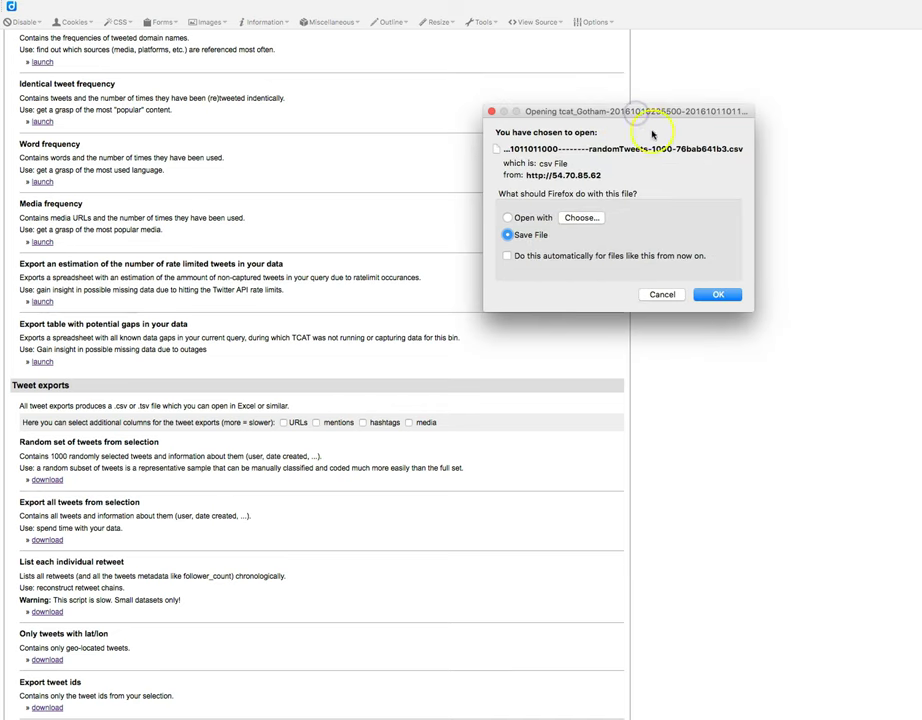
pyautogui.scroll(5, 351, 253)
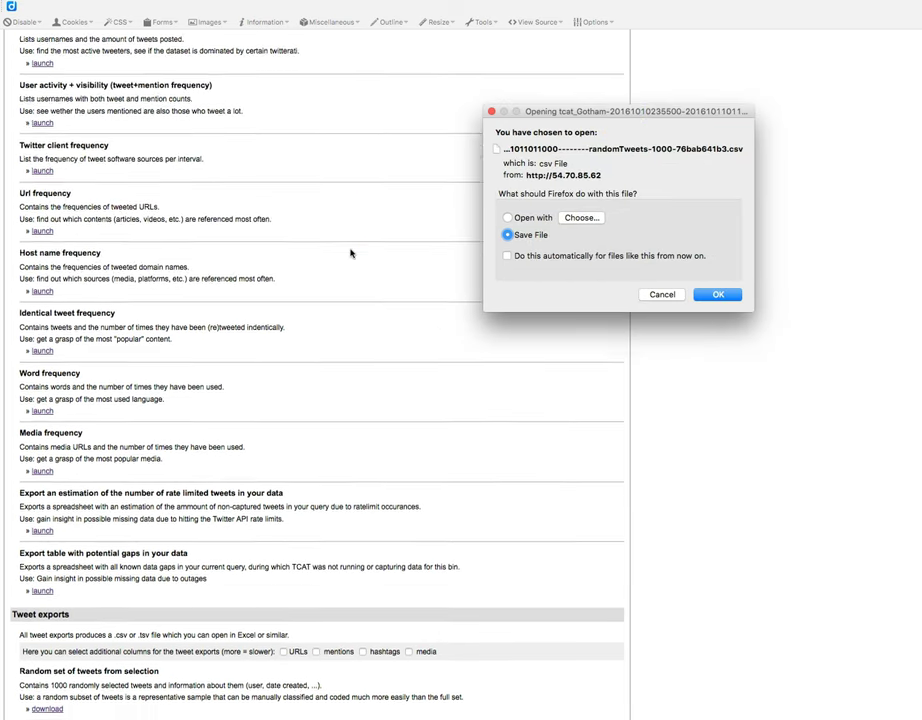
pyautogui.scroll(-5, 351, 253)
pyautogui.scroll(15, 351, 253)
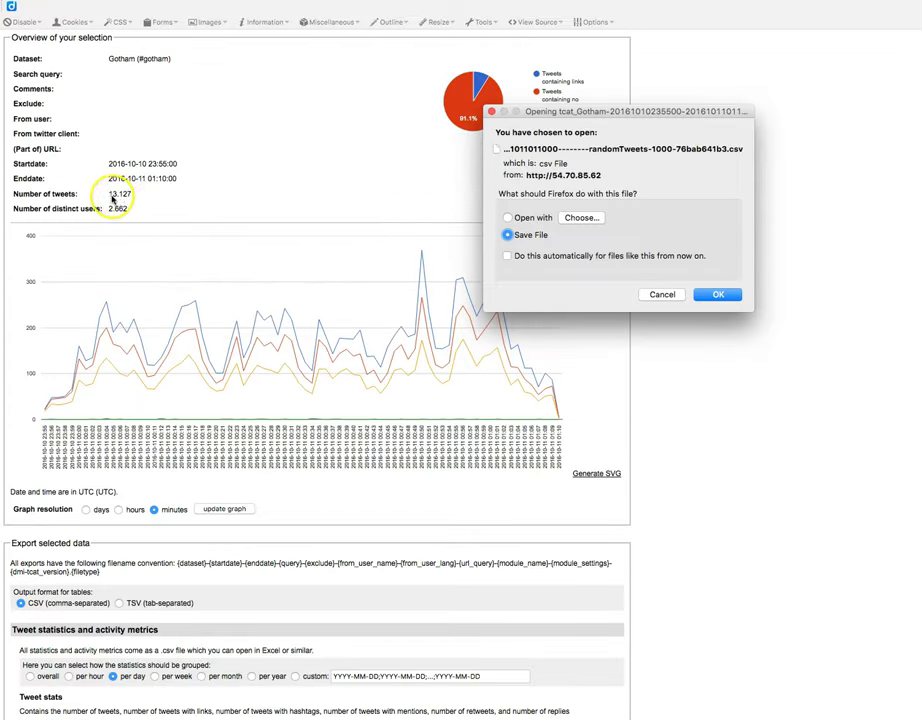
pyautogui.scroll(-20, 251, 364)
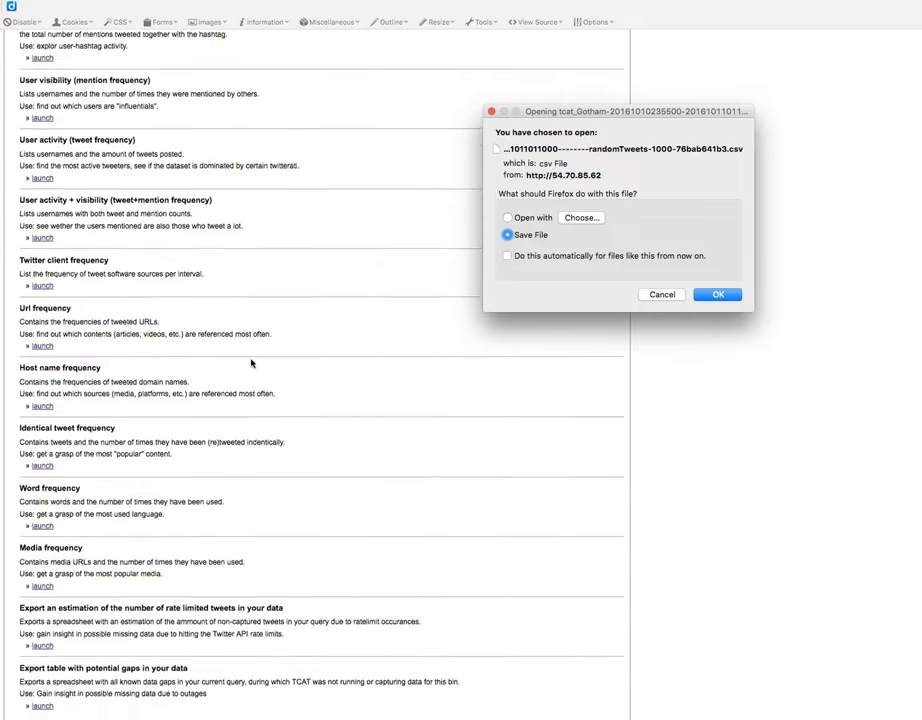
pyautogui.scroll(-4, 251, 364)
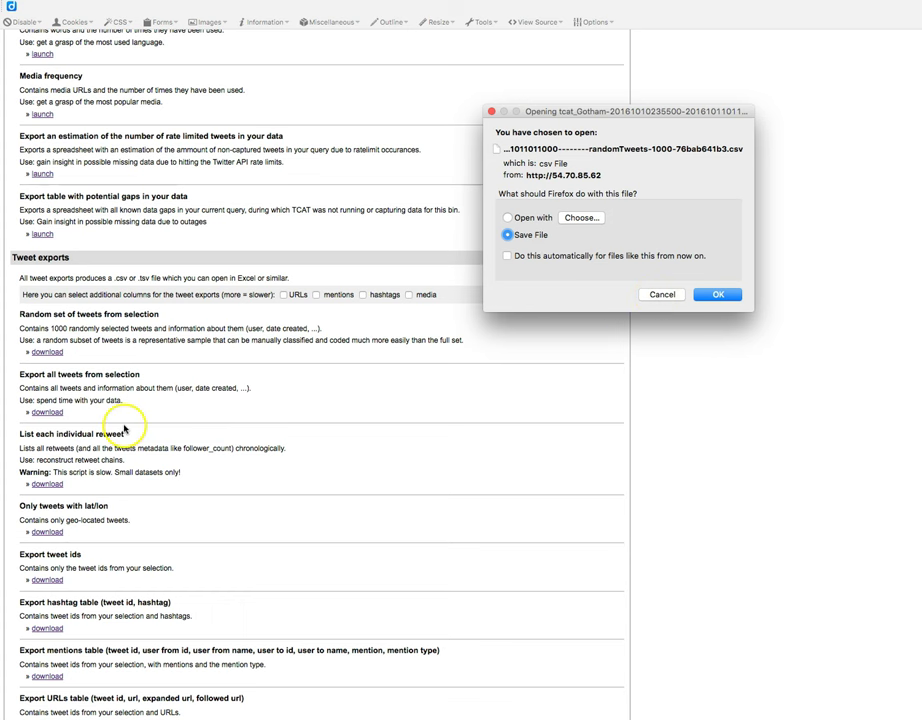
pyautogui.moveTo(566, 110); pyautogui.dragTo(497, 128)
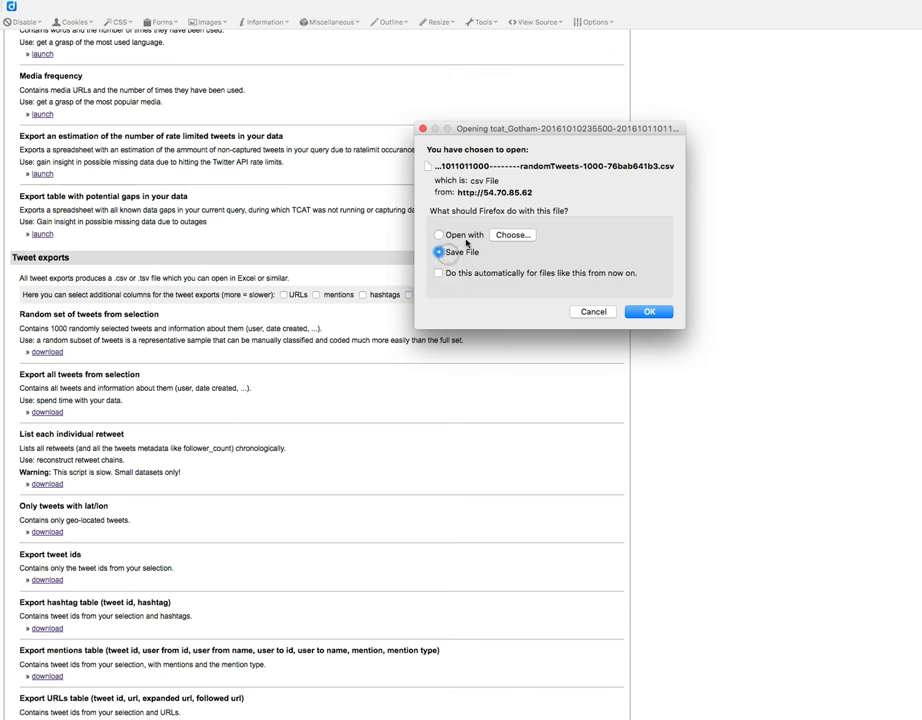
# Step: Save the CSV into a newly created folder named dni-tcat-archives
pyautogui.click(650, 312)
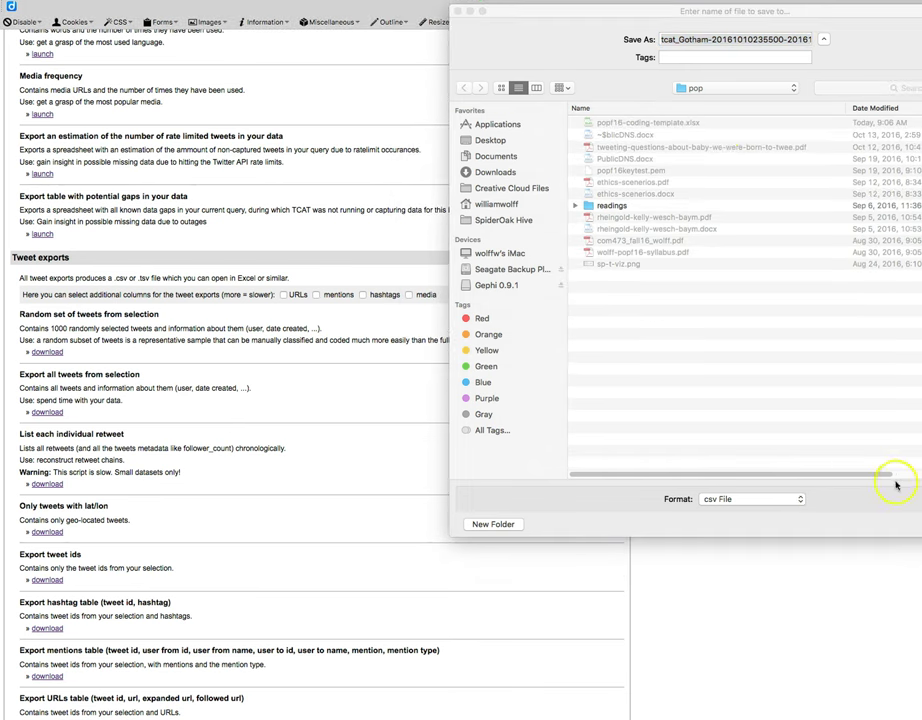
pyautogui.click(492, 524)
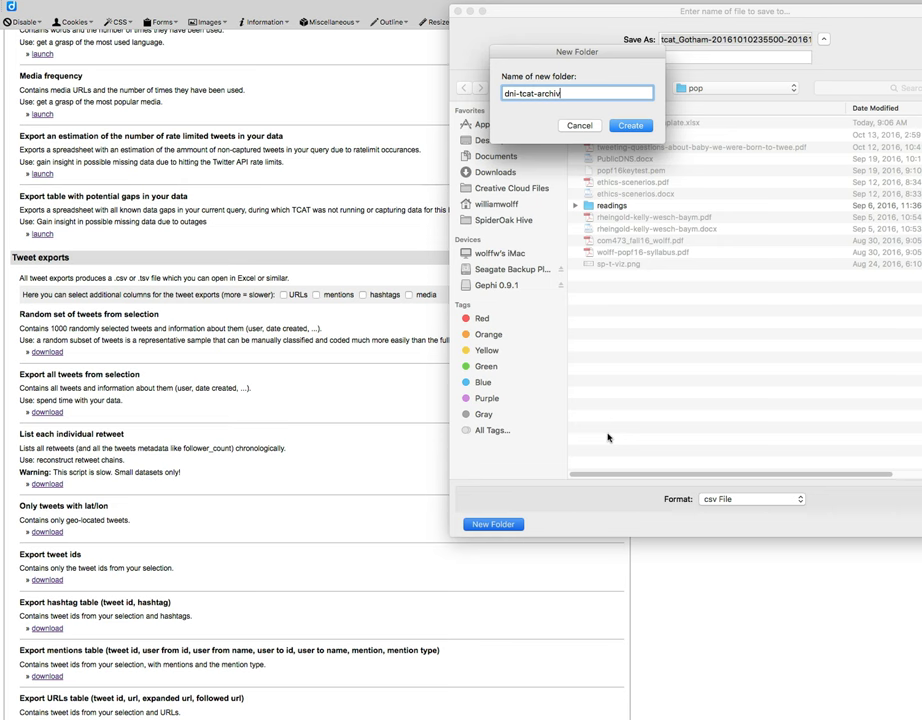
pyautogui.write('dni-tcat-archives')
pyautogui.click(622, 126)
pyautogui.press('Return')
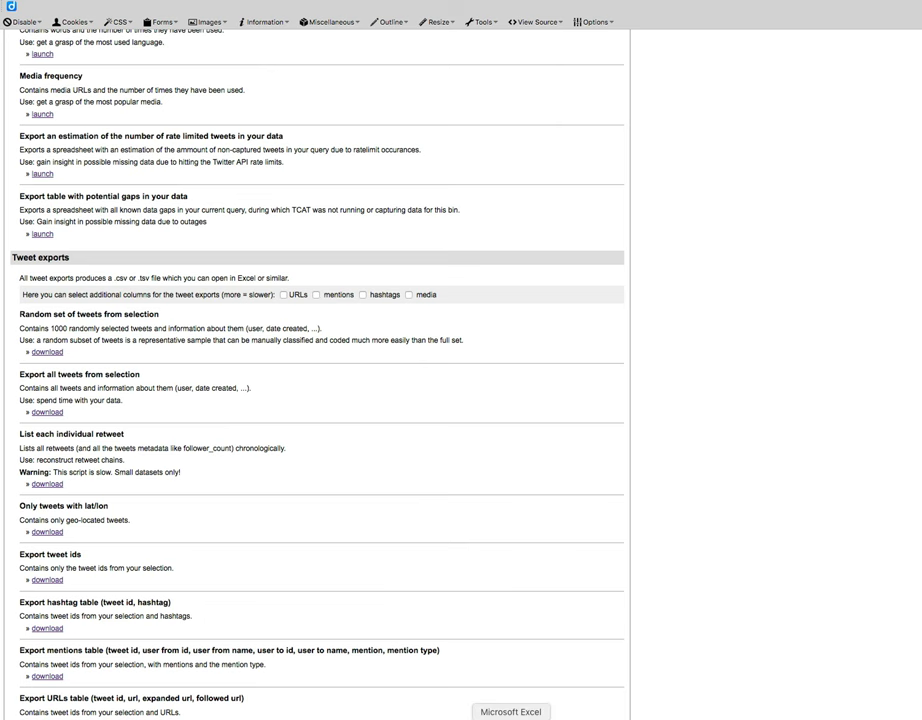
# Step: Open the randomTweets-1000 CSV from dni-tcat-archives in Excel, listing All Files
pyautogui.click(510, 718)
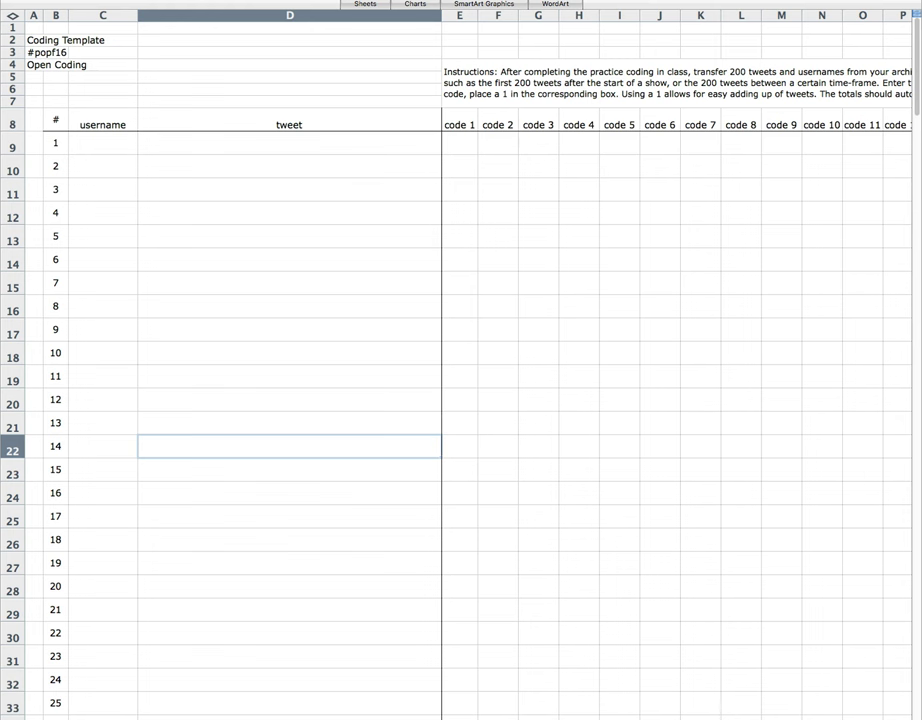
pyautogui.click(35, 0)
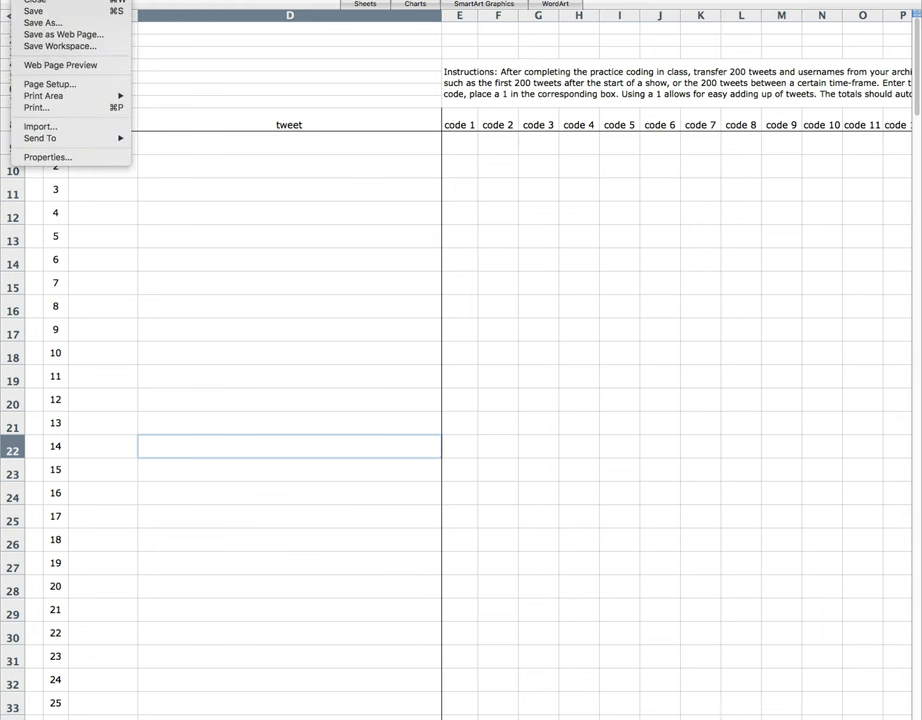
pyautogui.press('Escape')
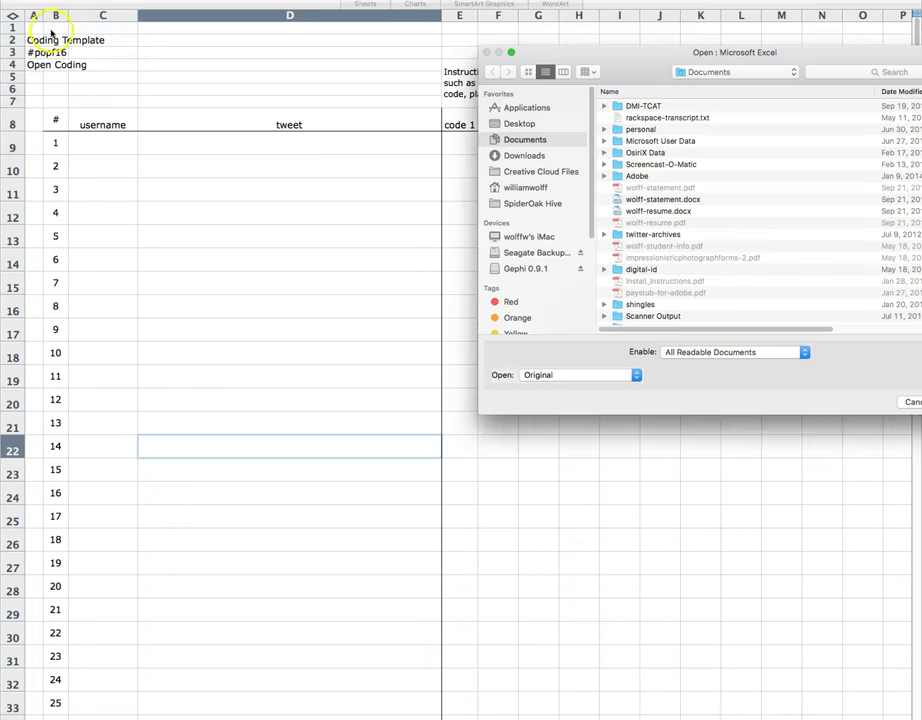
pyautogui.click(706, 73)
pyautogui.click(716, 152)
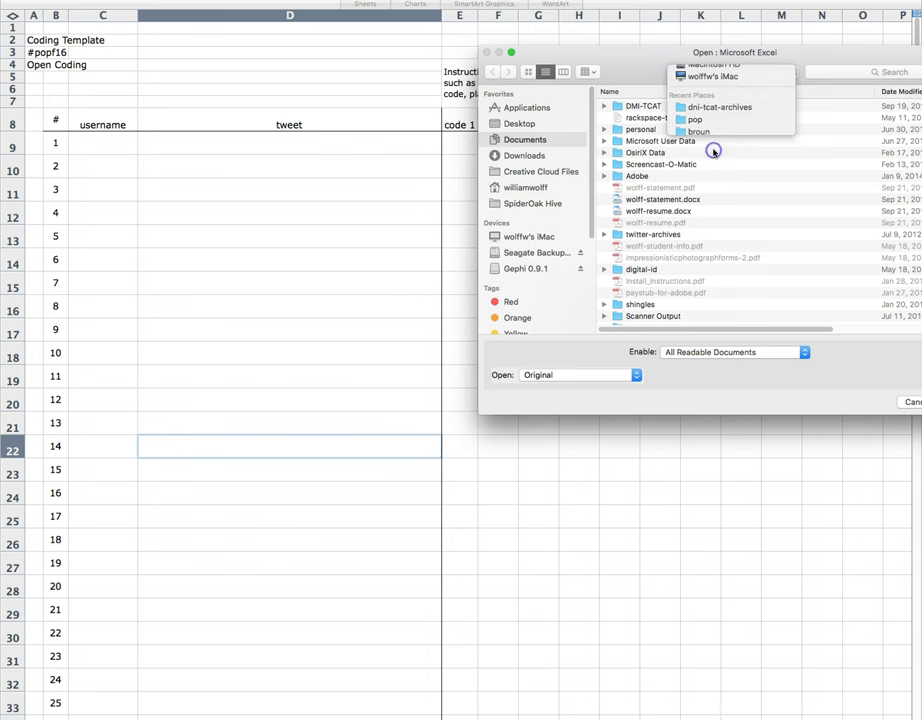
pyautogui.click(697, 352)
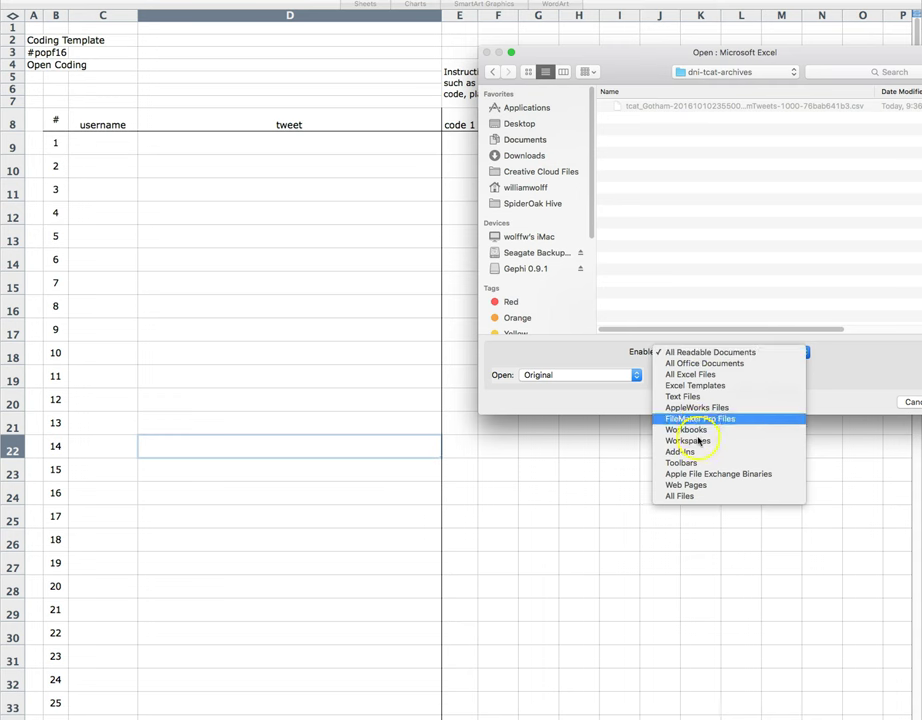
pyautogui.click(694, 496)
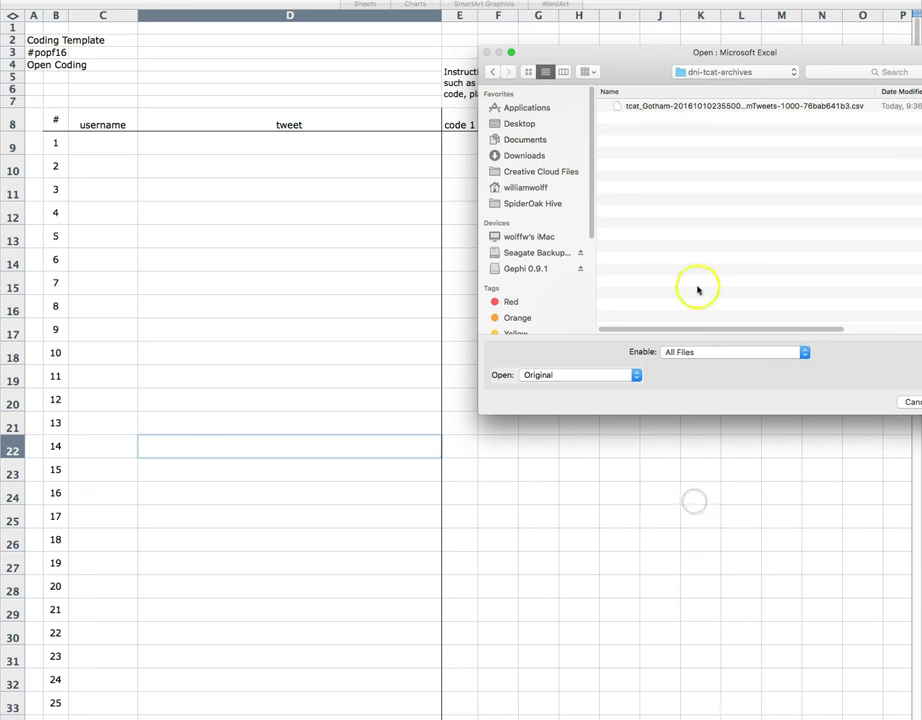
pyautogui.click(716, 107)
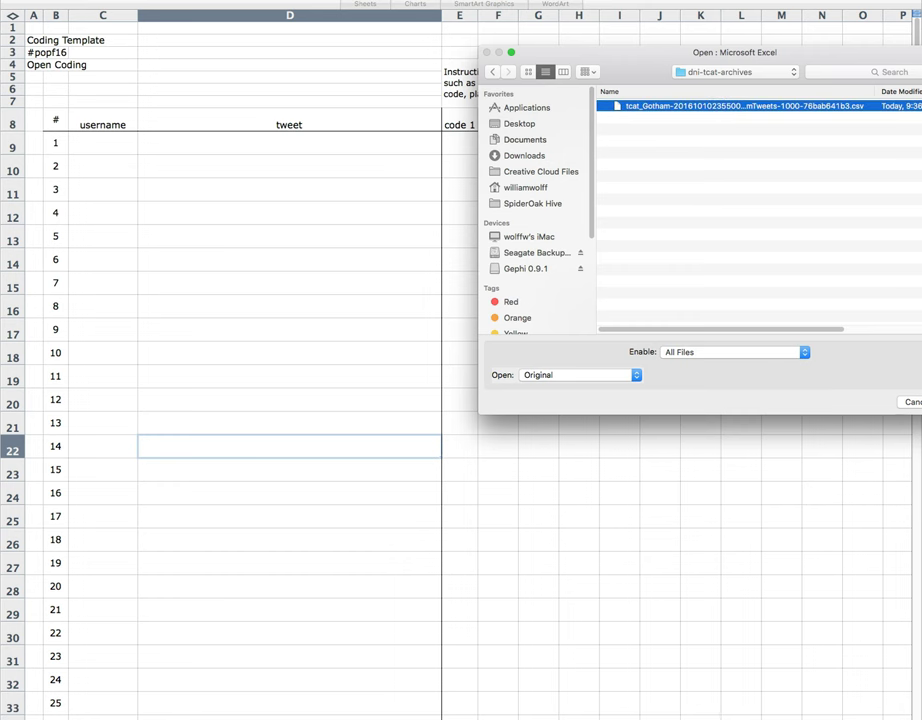
pyautogui.press('Return')
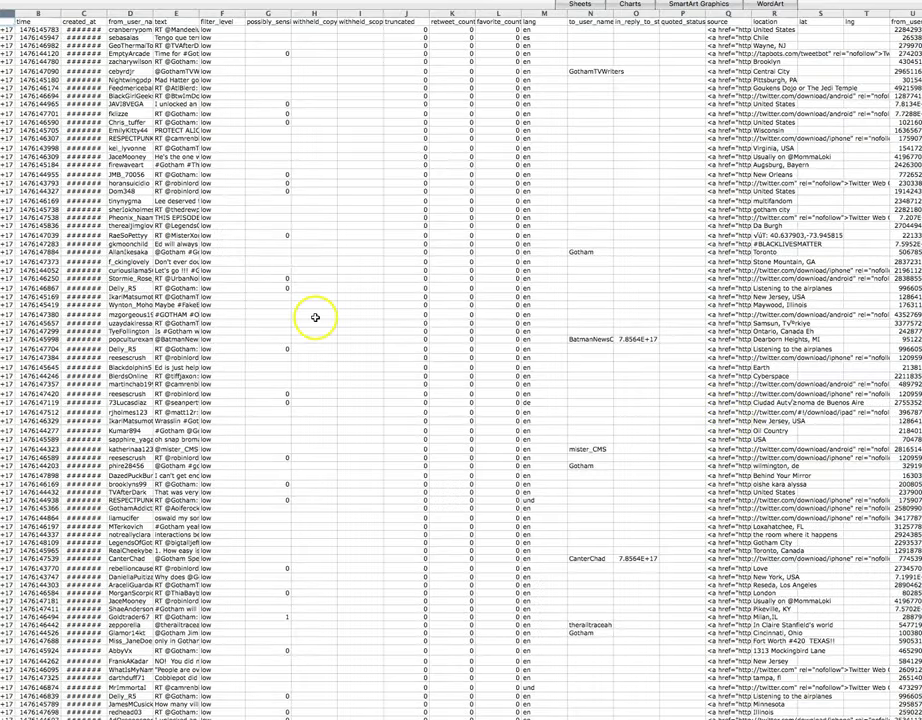
# Step: Widen column C for the created_at dates and from_user_name for full usernames
pyautogui.doubleClick(105, 13)
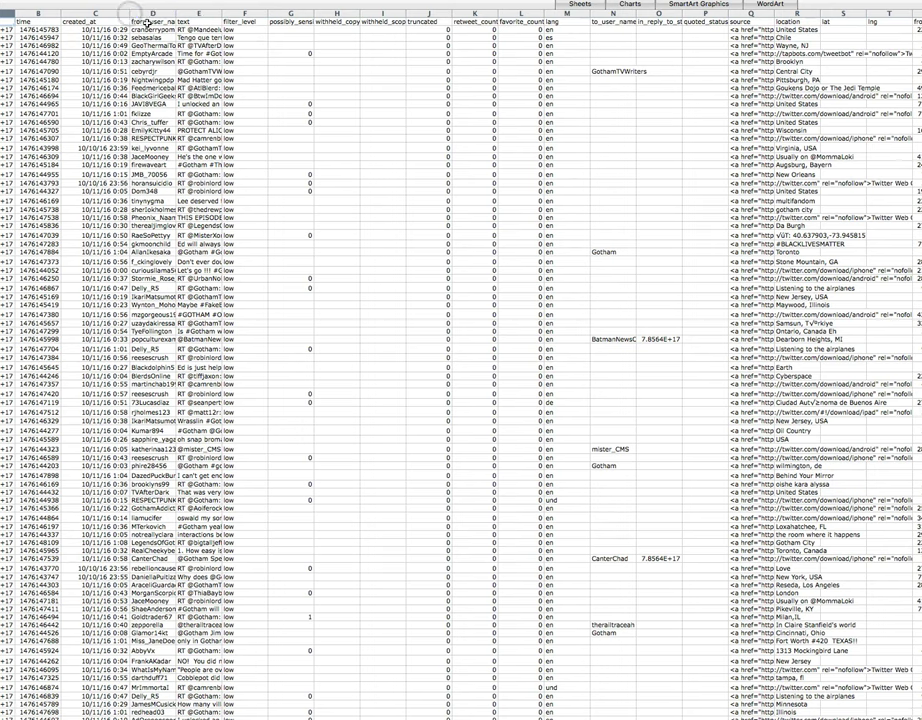
pyautogui.hscroll(-2, 31, 20)
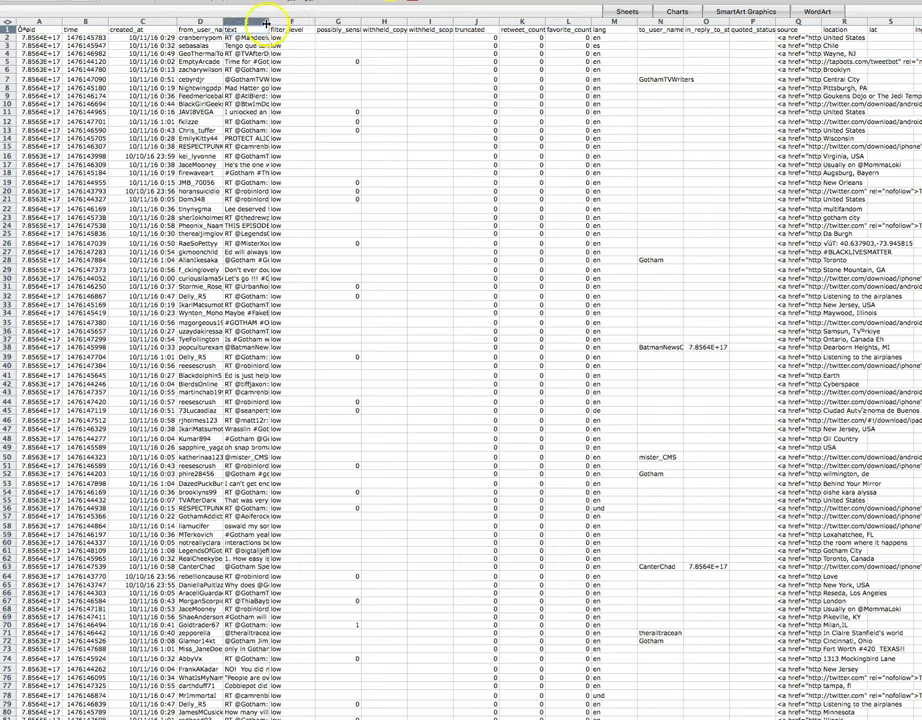
pyautogui.moveTo(222, 21); pyautogui.dragTo(632, 21)
# Step: Scroll down and read the Gotham tweets in rows 74–95 of the text column
pyautogui.scroll(-10, 457, 384)
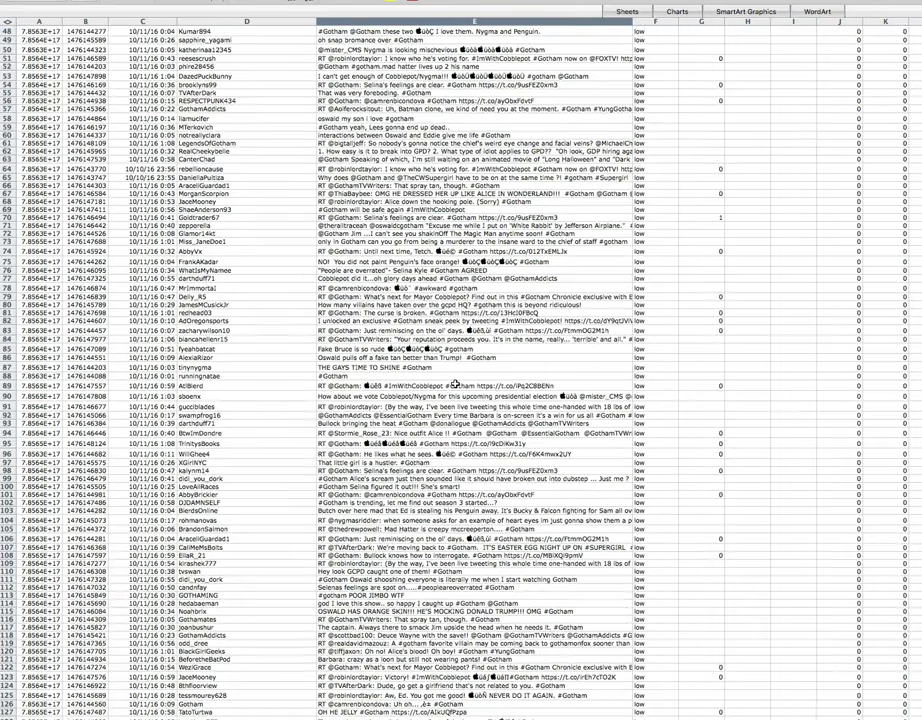
pyautogui.scroll(-4, 455, 384)
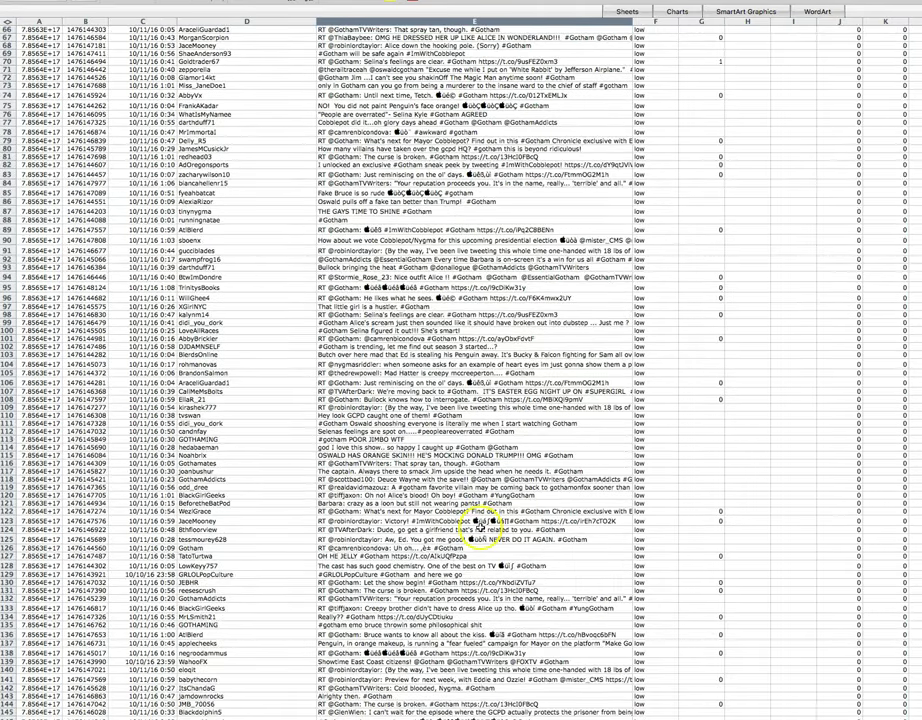
pyautogui.click(483, 520)
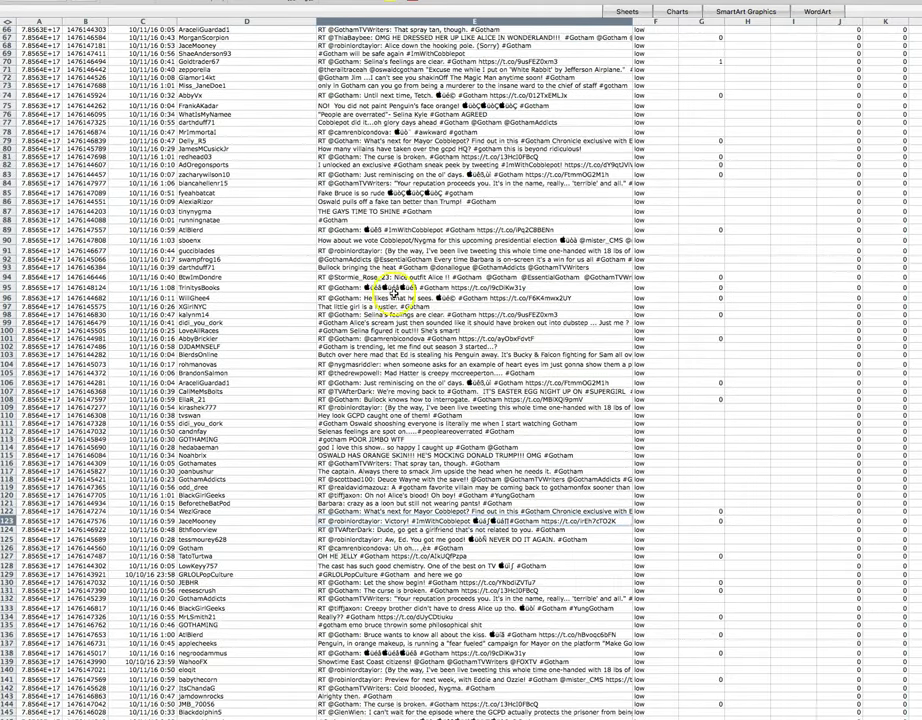
pyautogui.click(390, 287)
pyautogui.click(382, 192)
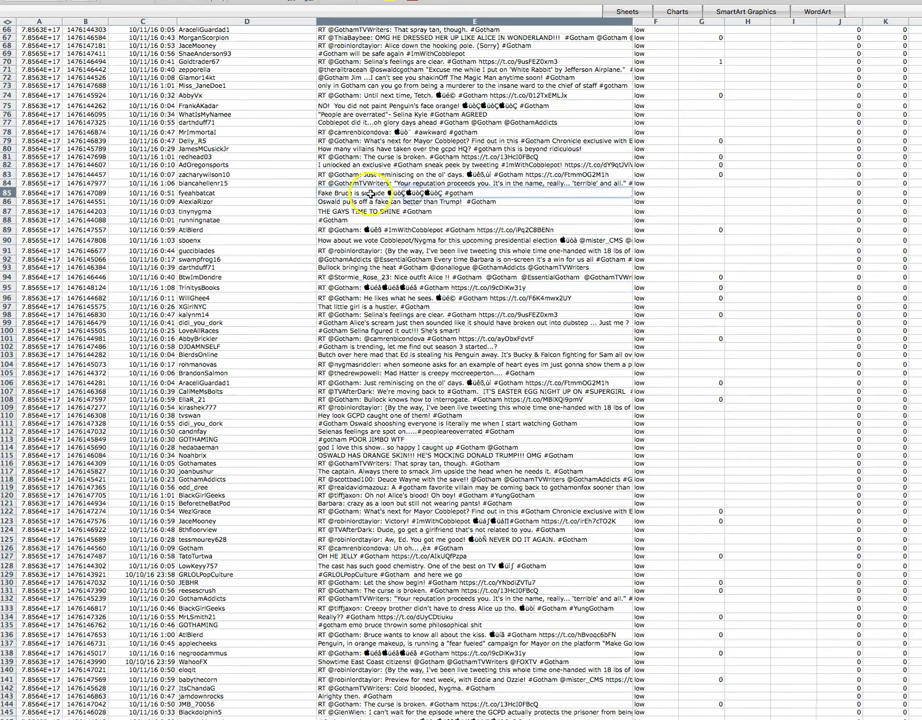
pyautogui.click(484, 105)
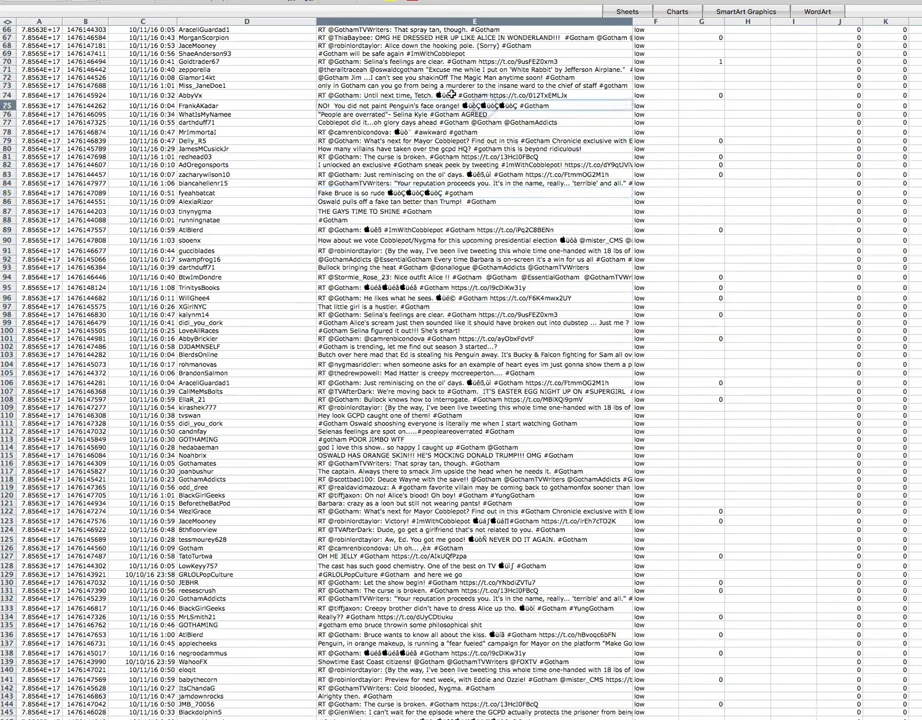
pyautogui.click(452, 95)
pyautogui.click(402, 131)
pyautogui.click(481, 106)
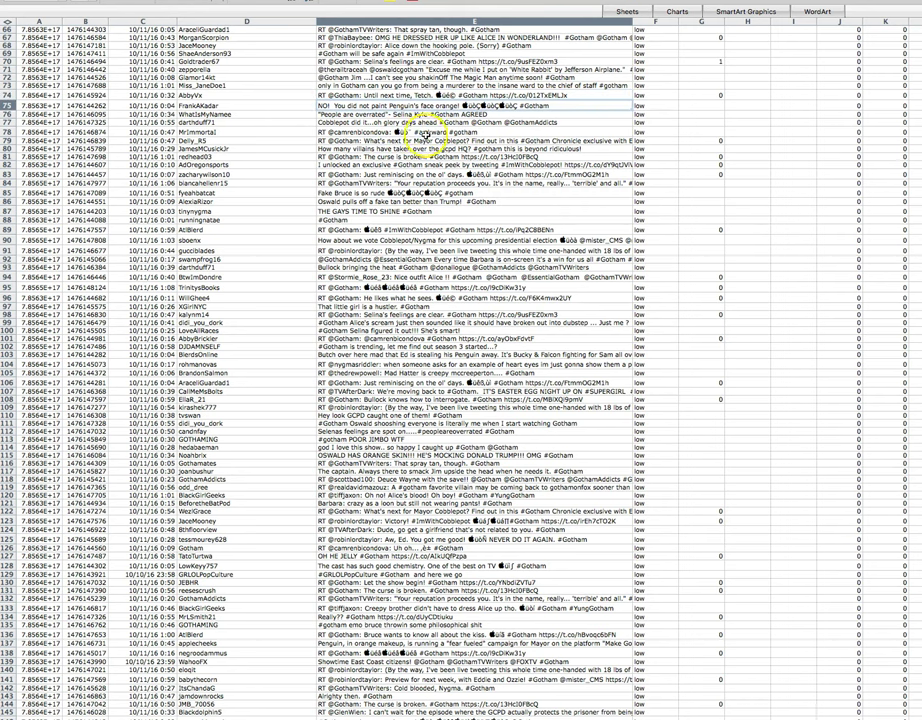
pyautogui.click(423, 132)
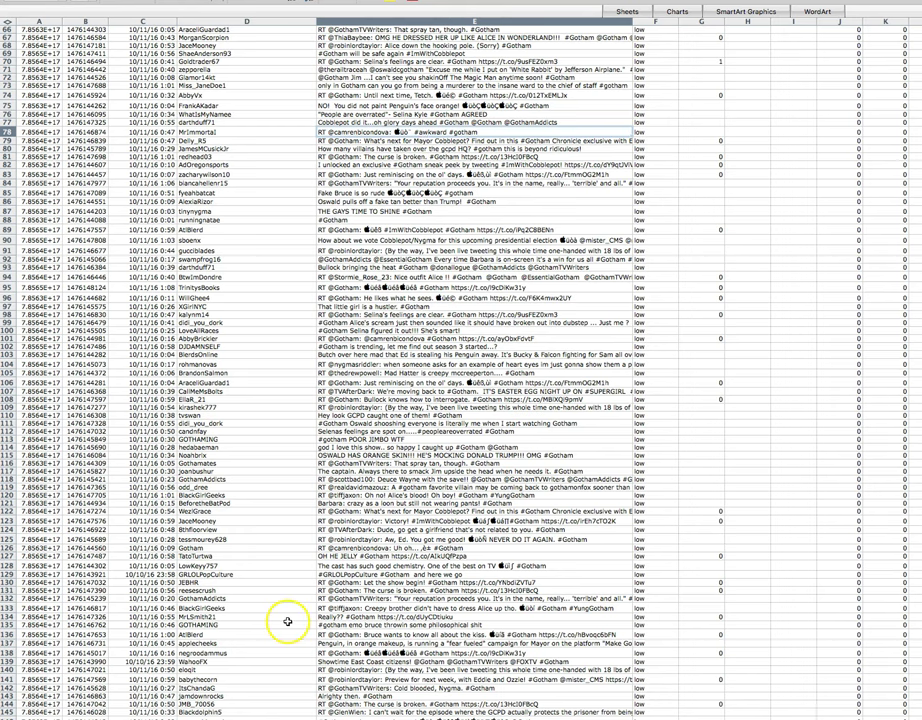
# Step: Open the tcat_Gotham CSV from dni-tcat-archives in OpenOffice, keeping UTF-8 and the comma separator
pyautogui.press('super+Tab')
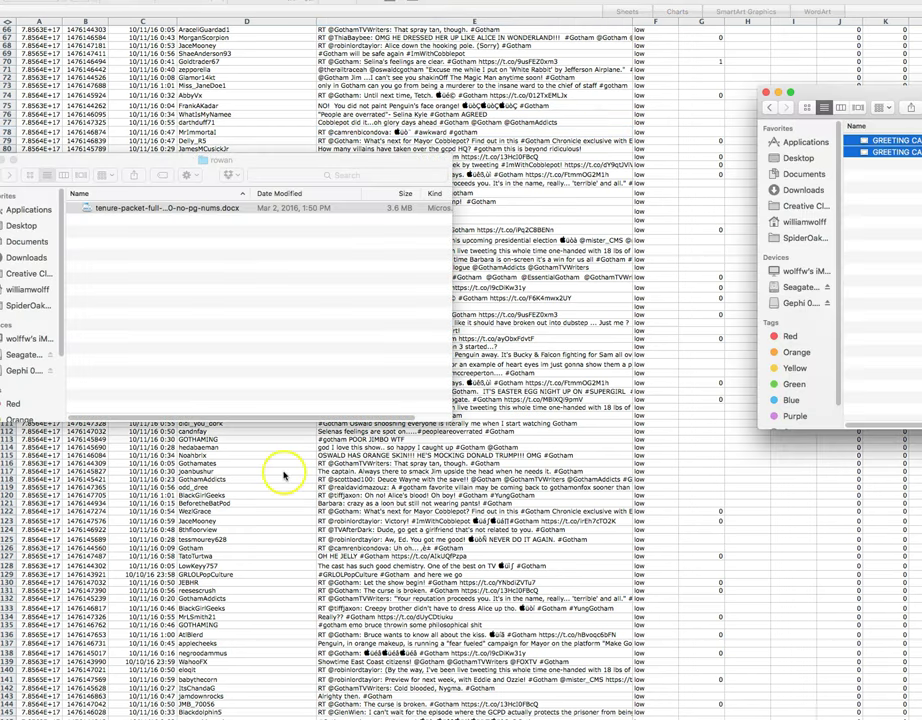
pyautogui.press('super+Tab')
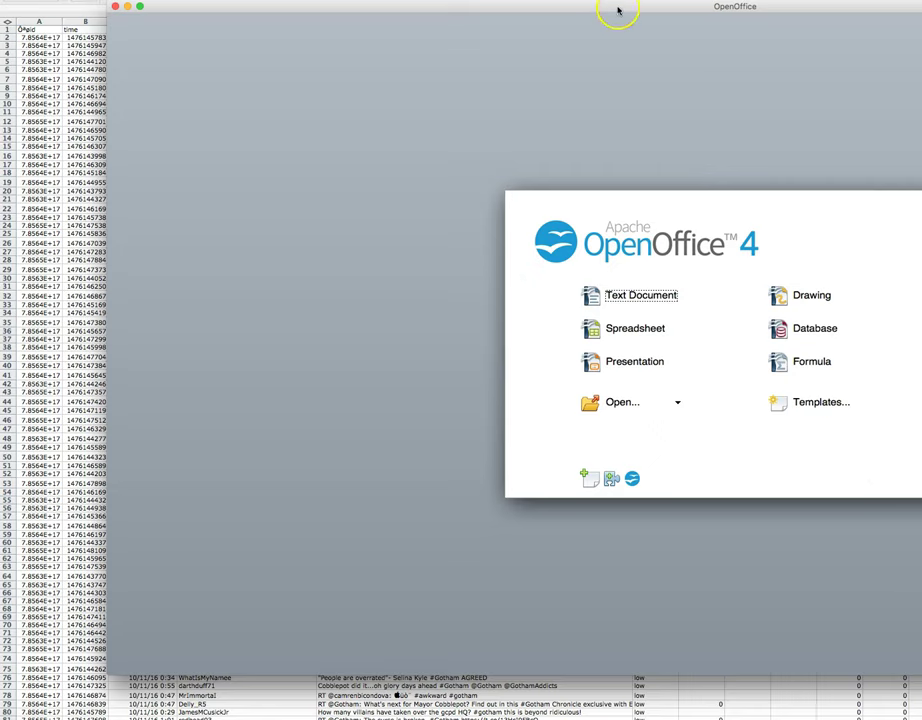
pyautogui.moveTo(617, 10); pyautogui.dragTo(509, 0)
pyautogui.click(508, 347)
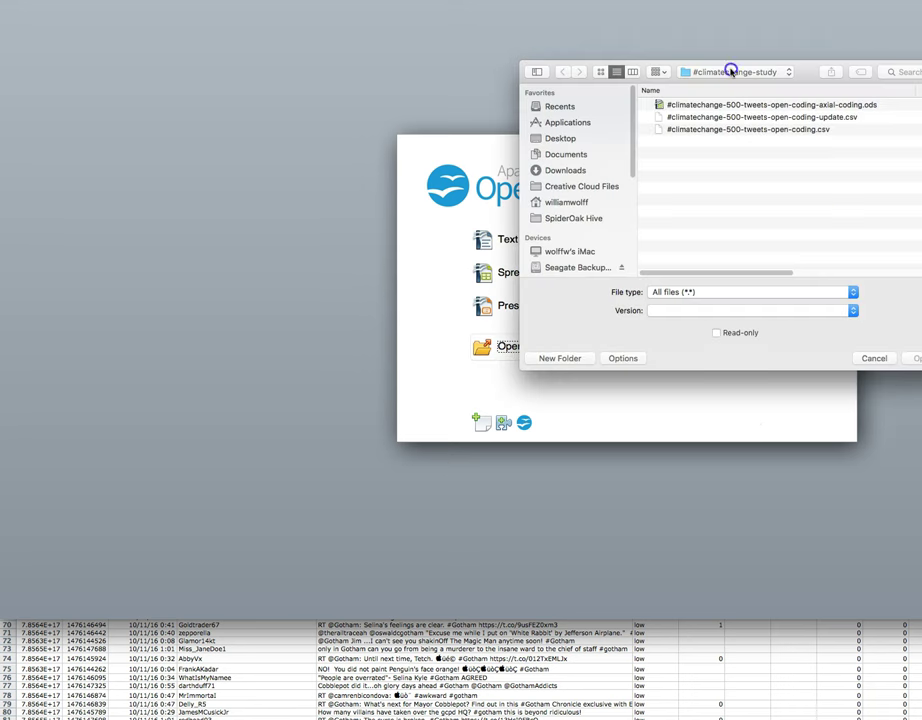
pyautogui.click(731, 72)
pyautogui.click(733, 232)
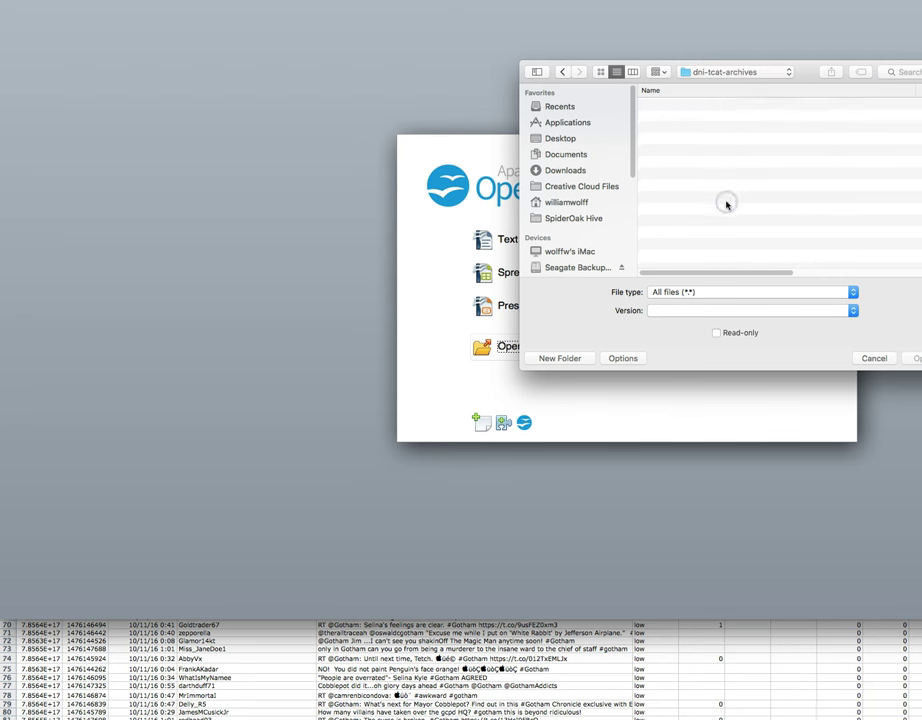
pyautogui.click(708, 102)
pyautogui.click(913, 360)
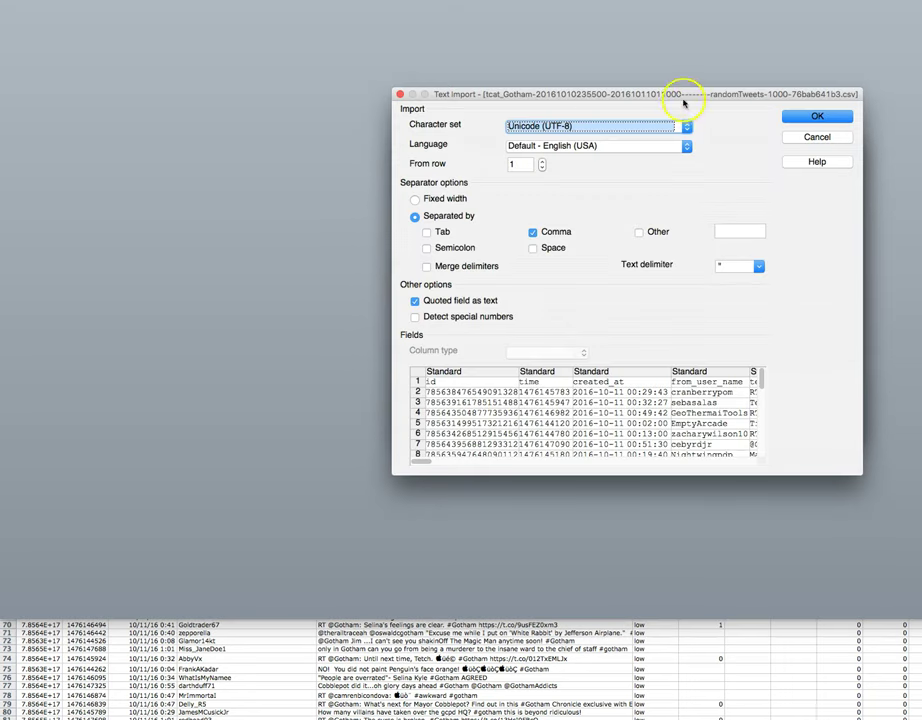
pyautogui.moveTo(684, 103); pyautogui.dragTo(451, 57)
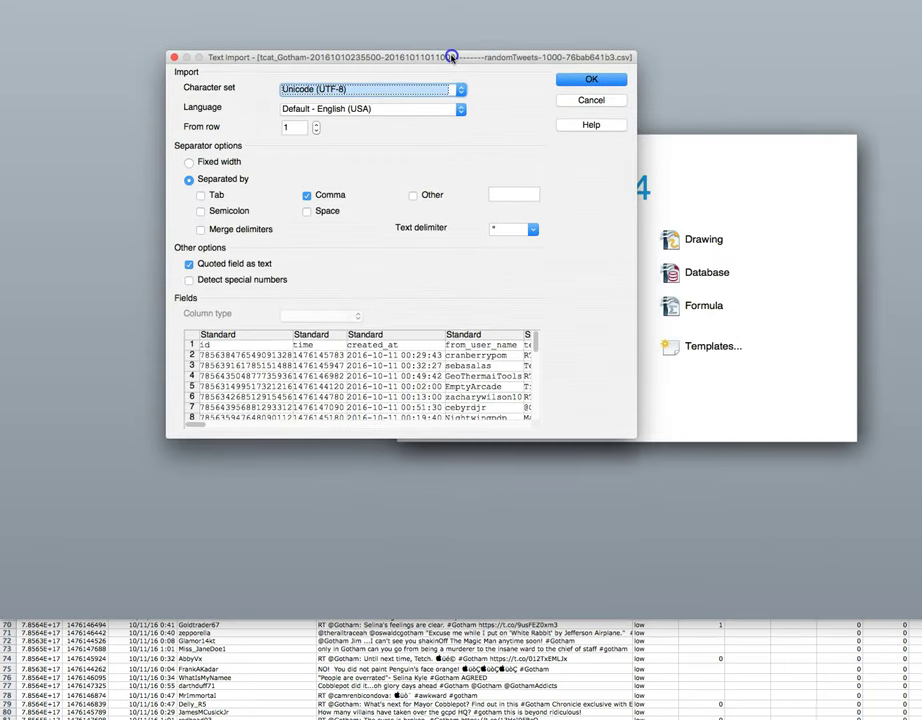
pyautogui.click(591, 79)
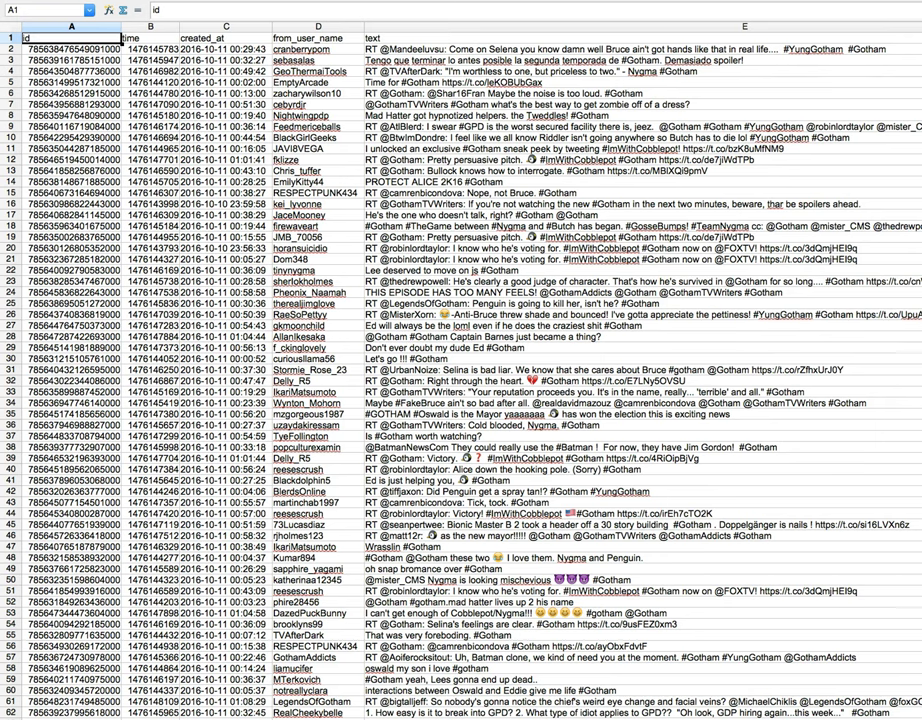
# Step: Read the imported tweets in rows 19 through 53 of the text column
pyautogui.click(540, 237)
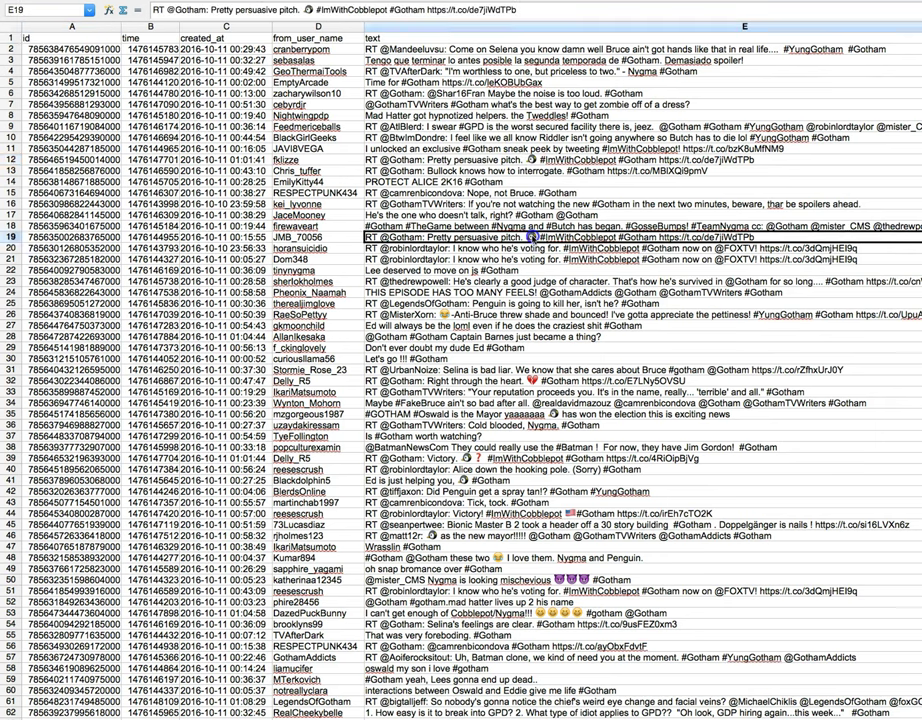
pyautogui.click(495, 579)
pyautogui.click(470, 557)
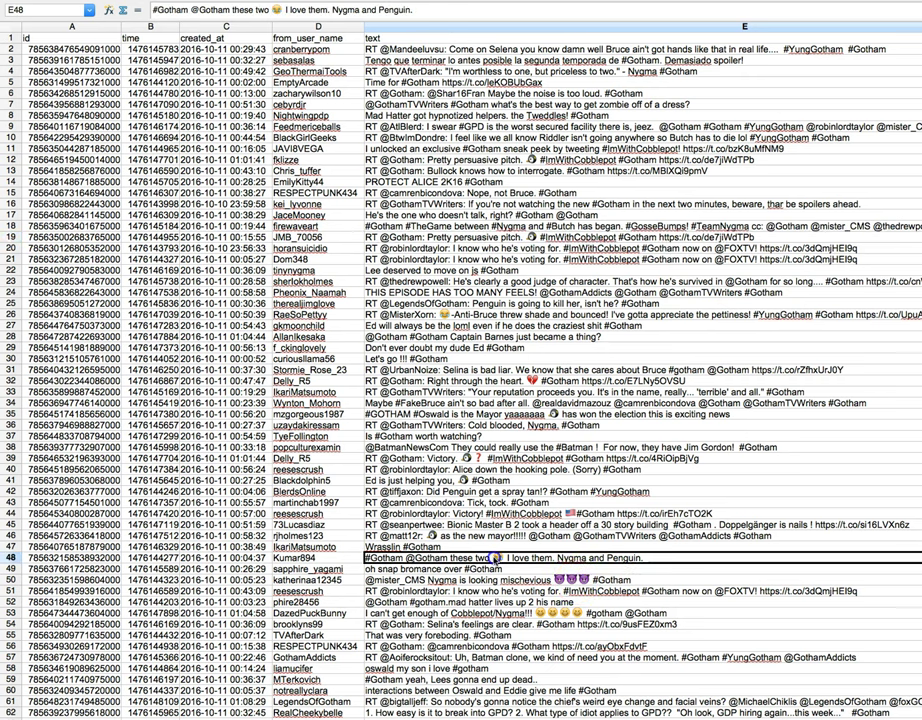
pyautogui.click(431, 535)
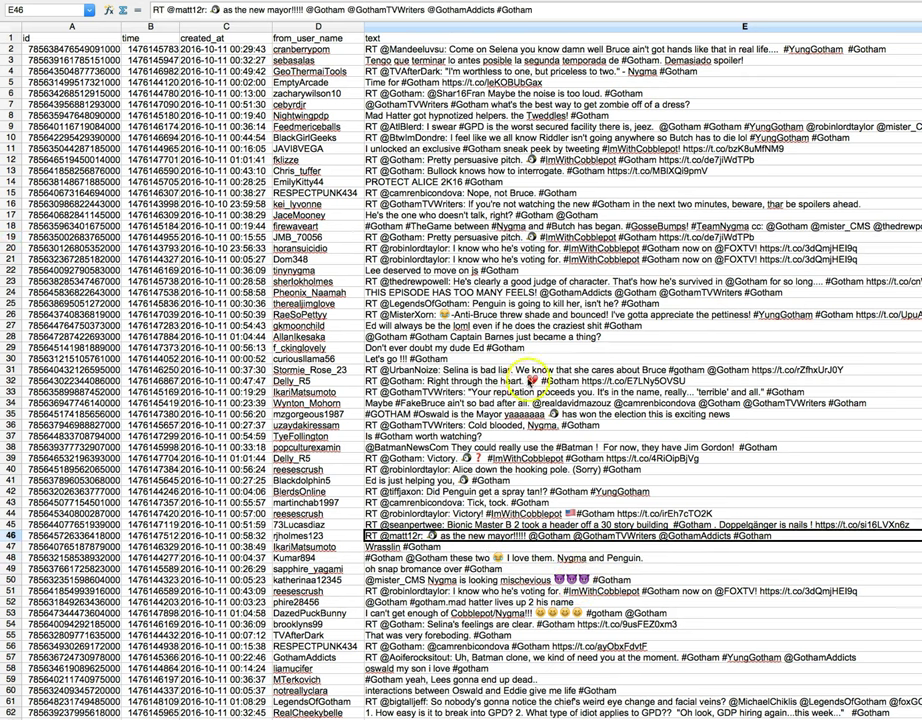
pyautogui.click(420, 381)
pyautogui.click(446, 314)
pyautogui.click(538, 381)
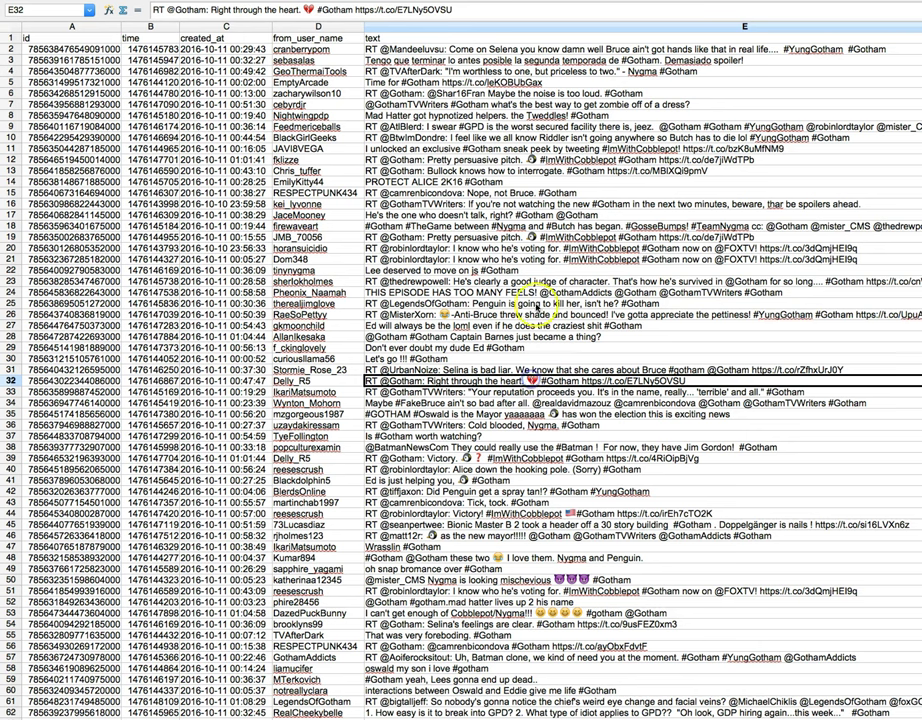
pyautogui.click(535, 235)
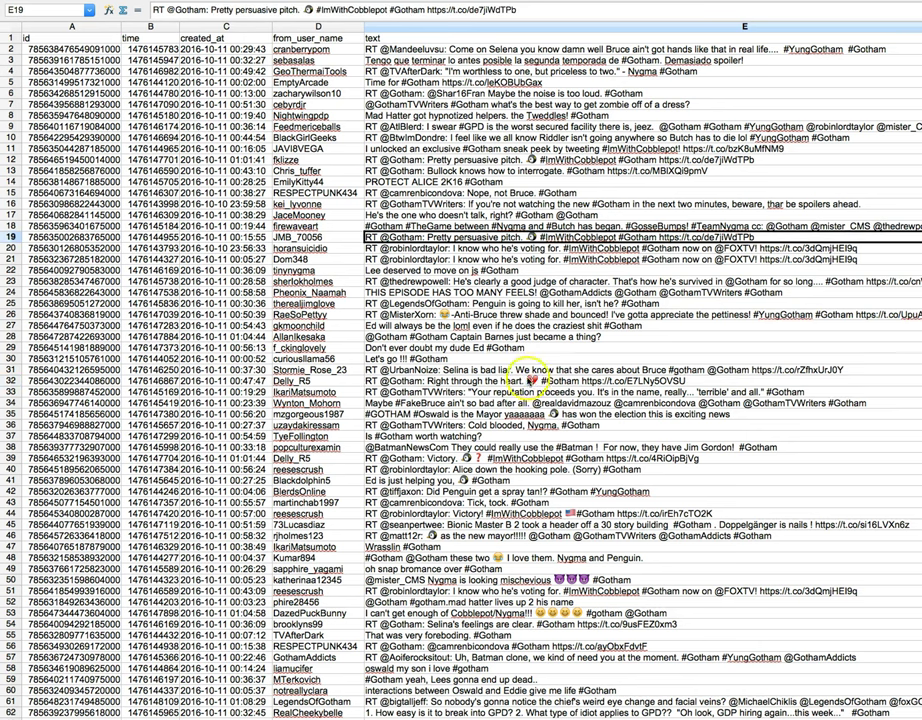
pyautogui.click(540, 381)
pyautogui.click(465, 460)
pyautogui.click(460, 481)
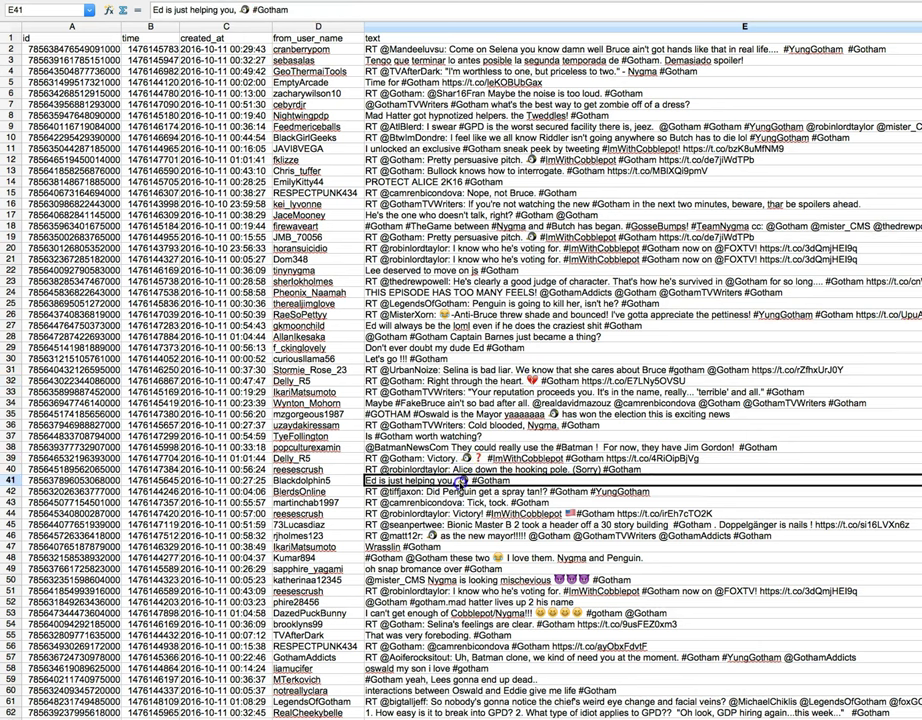
pyautogui.click(530, 537)
pyautogui.click(530, 612)
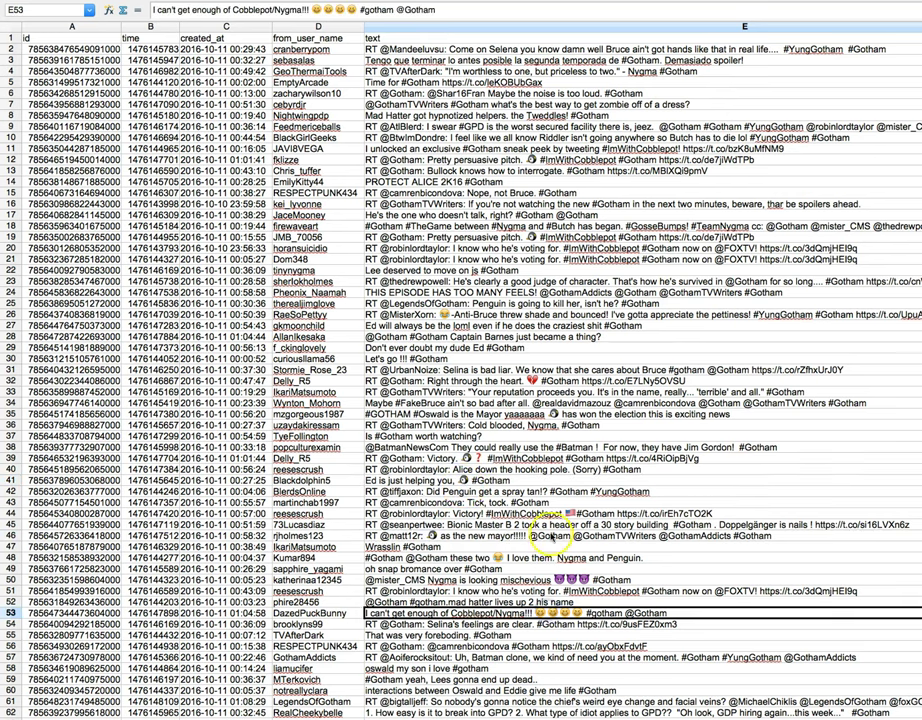
# Step: Read the tweet in row 12 and recheck the tweets in rows 39 and 41
pyautogui.scroll(-6, 545, 515)
pyautogui.scroll(-5, 548, 515)
pyautogui.scroll(12, 548, 515)
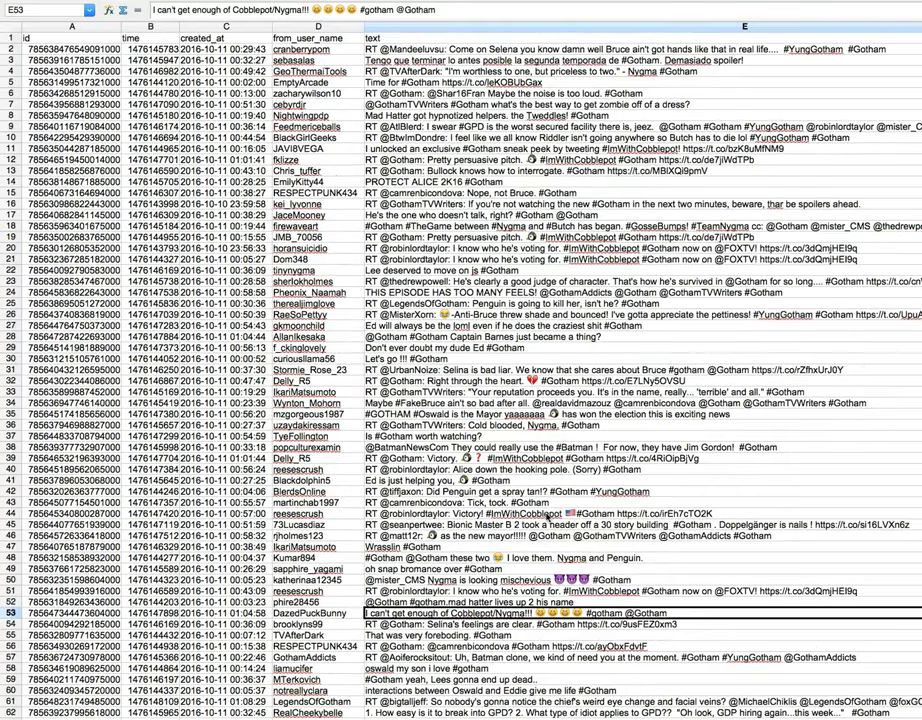
pyautogui.click(533, 160)
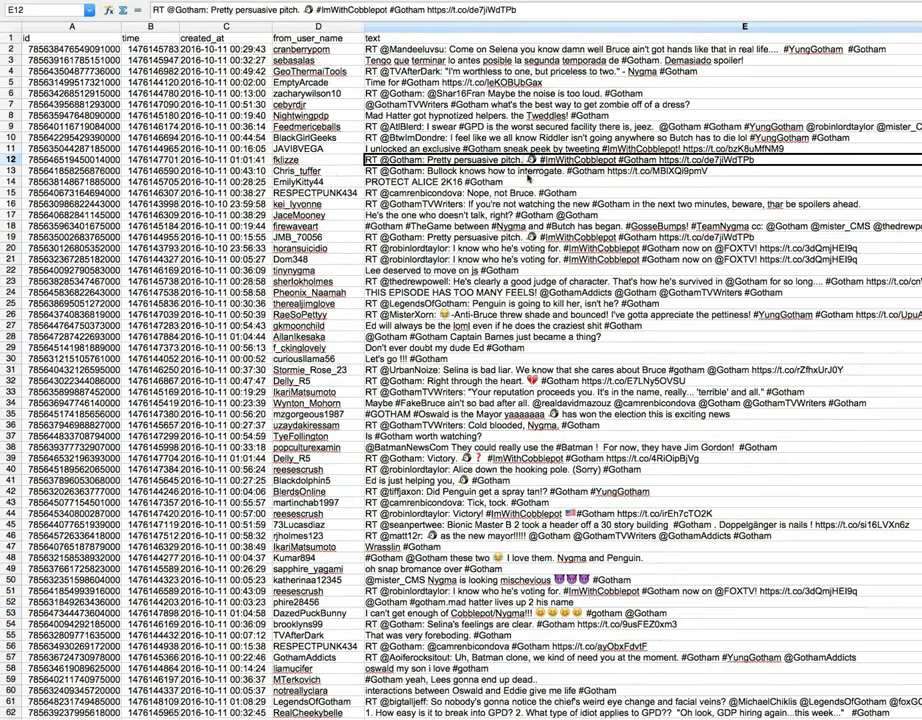
pyautogui.click(463, 459)
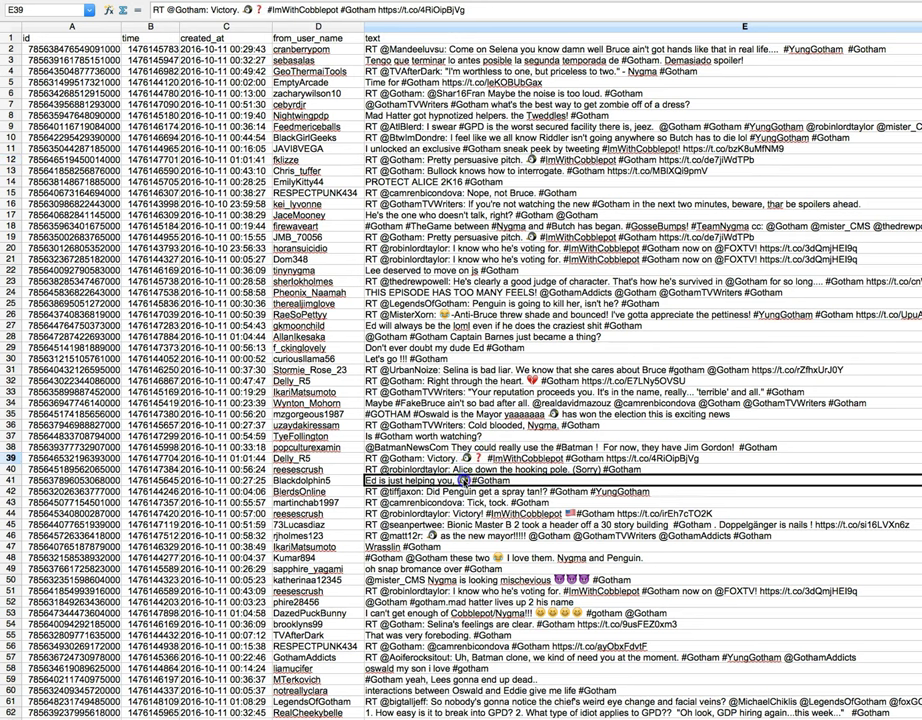
pyautogui.click(465, 480)
# Step: Open the Open Coding template file from the pop folder
pyautogui.click(55, 0)
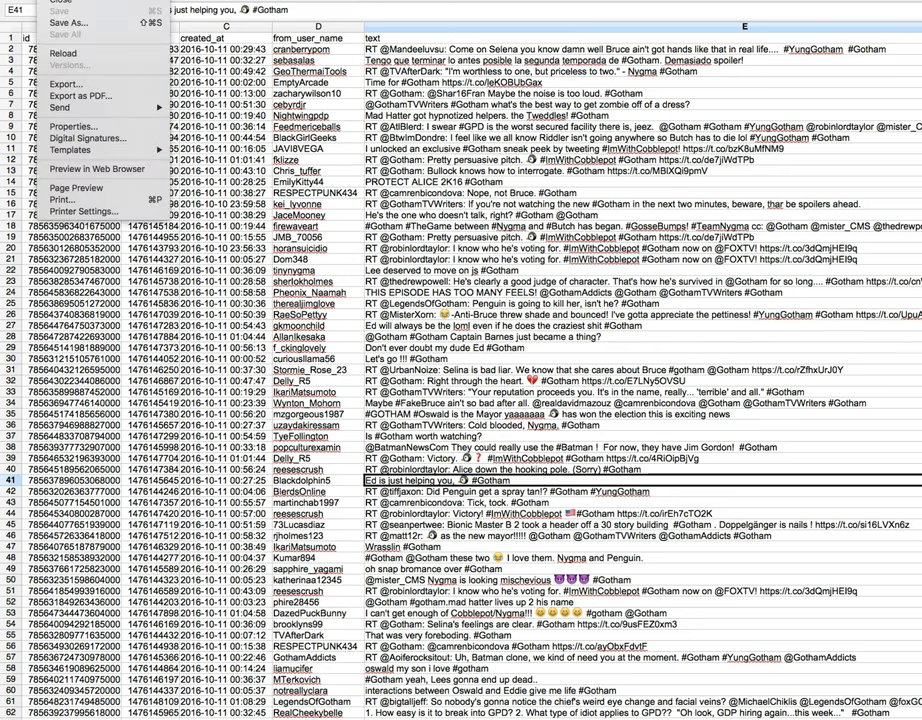
pyautogui.click(60, 0)
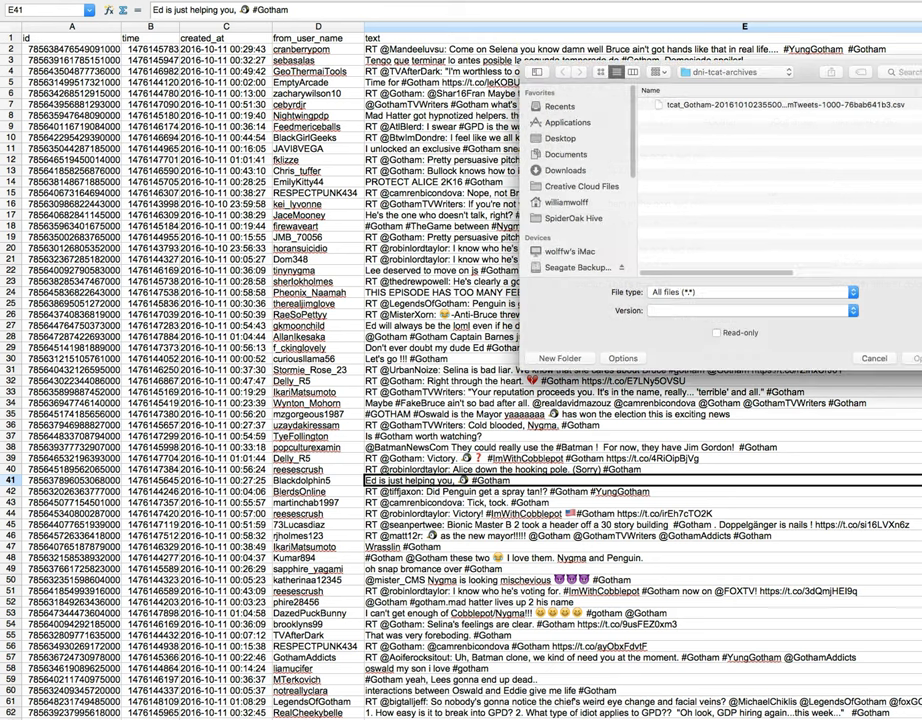
pyautogui.click(700, 72)
pyautogui.click(708, 80)
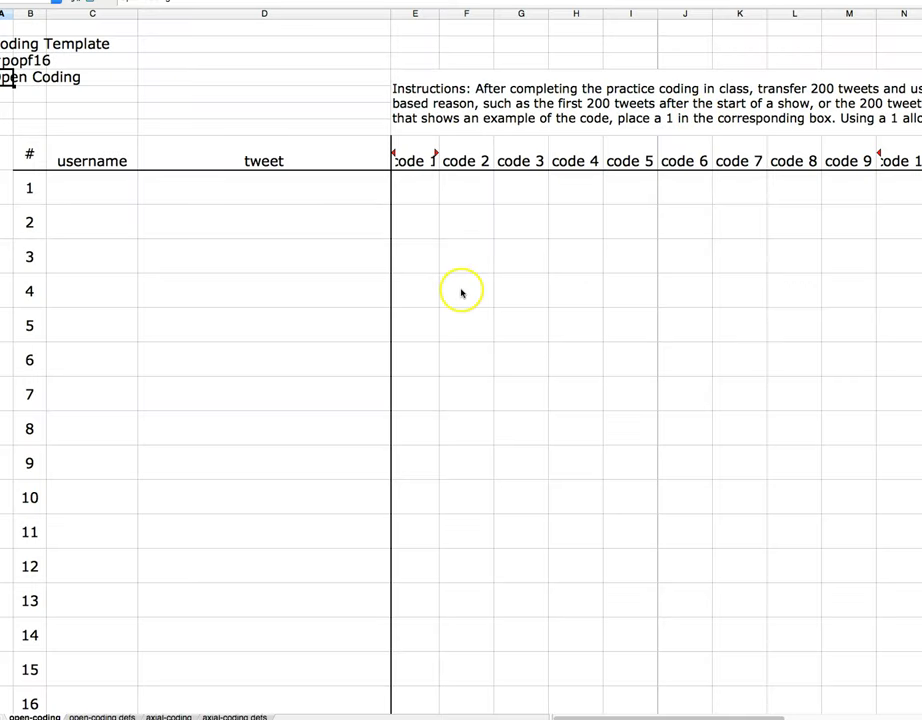
pyautogui.scroll(-3, 461, 291)
pyautogui.scroll(3, 459, 284)
pyautogui.scroll(-1, 458, 284)
pyautogui.scroll(1, 458, 284)
pyautogui.scroll(-5, 7, 77)
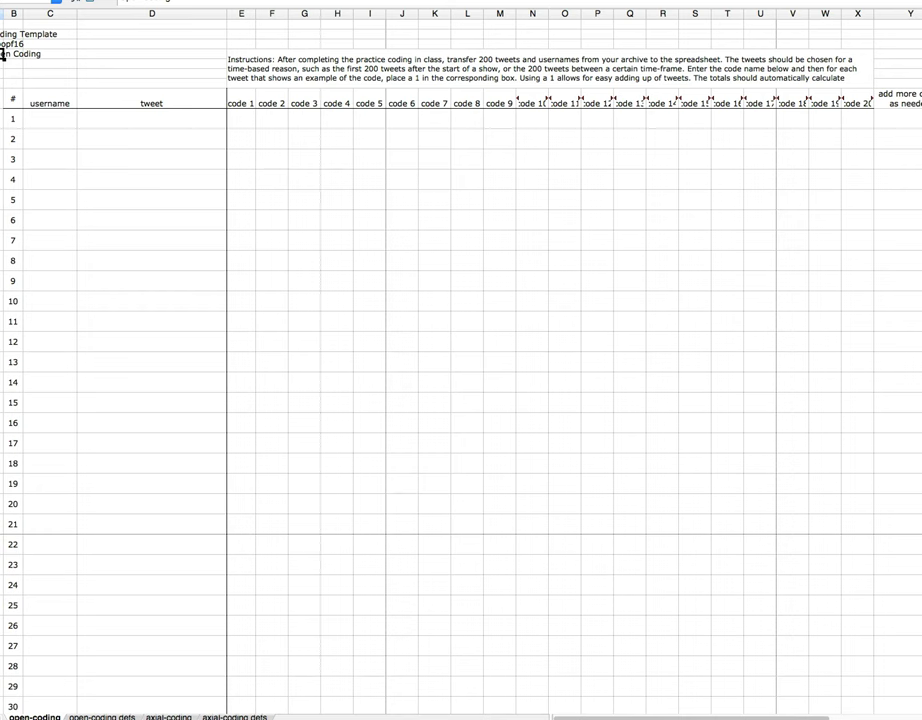
# Step: Widen tweet column D to about 3.29 inches and check the Totals, Percent and Codes rows
pyautogui.click(2, 55)
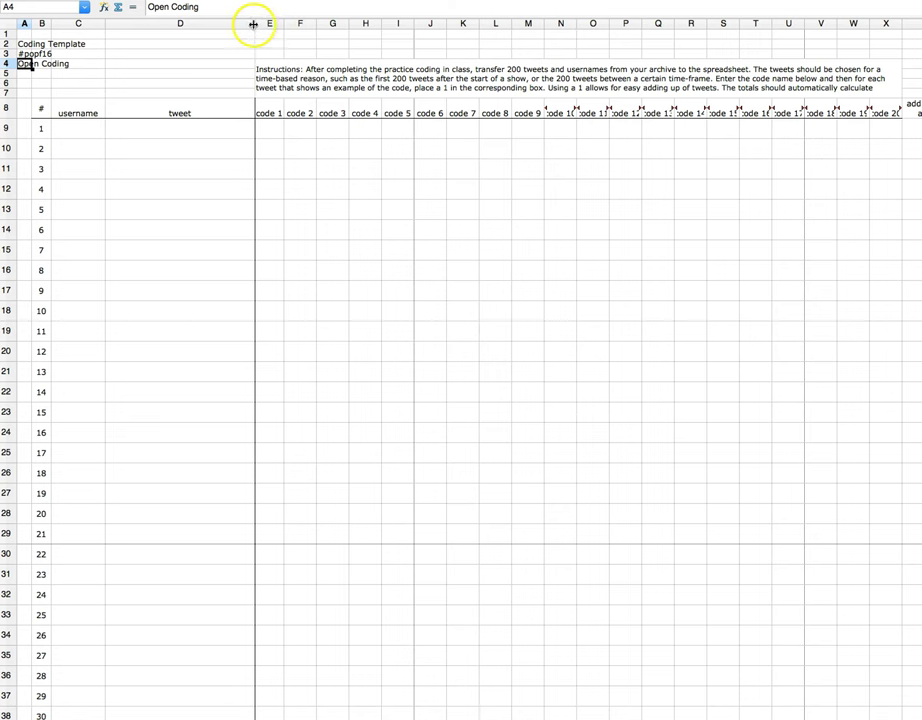
pyautogui.moveTo(253, 24); pyautogui.dragTo(297, 25)
pyautogui.scroll(-10, 181, 302)
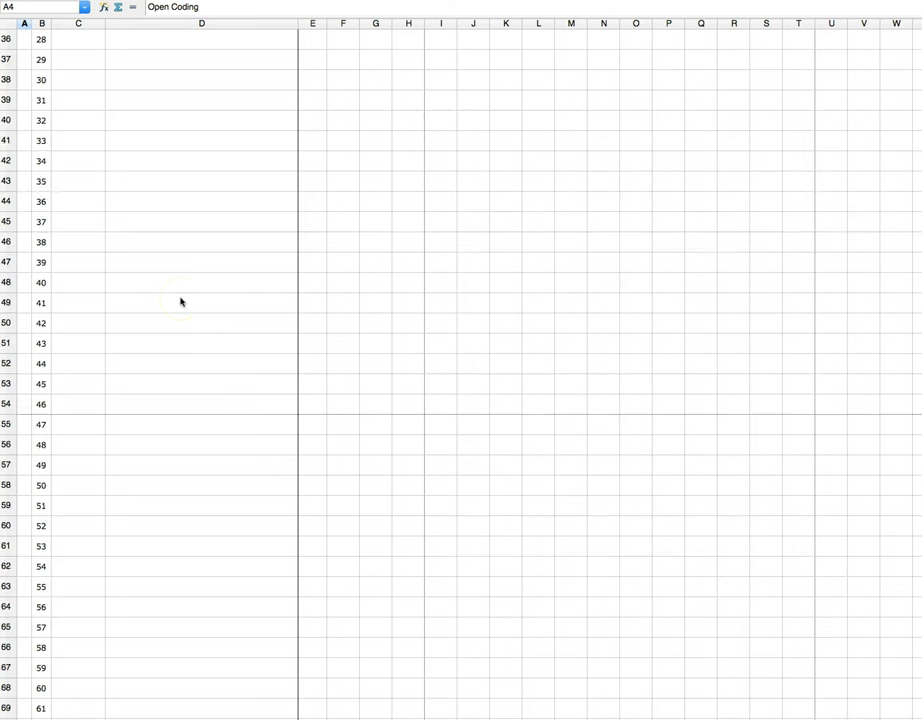
pyautogui.scroll(-20, 181, 302)
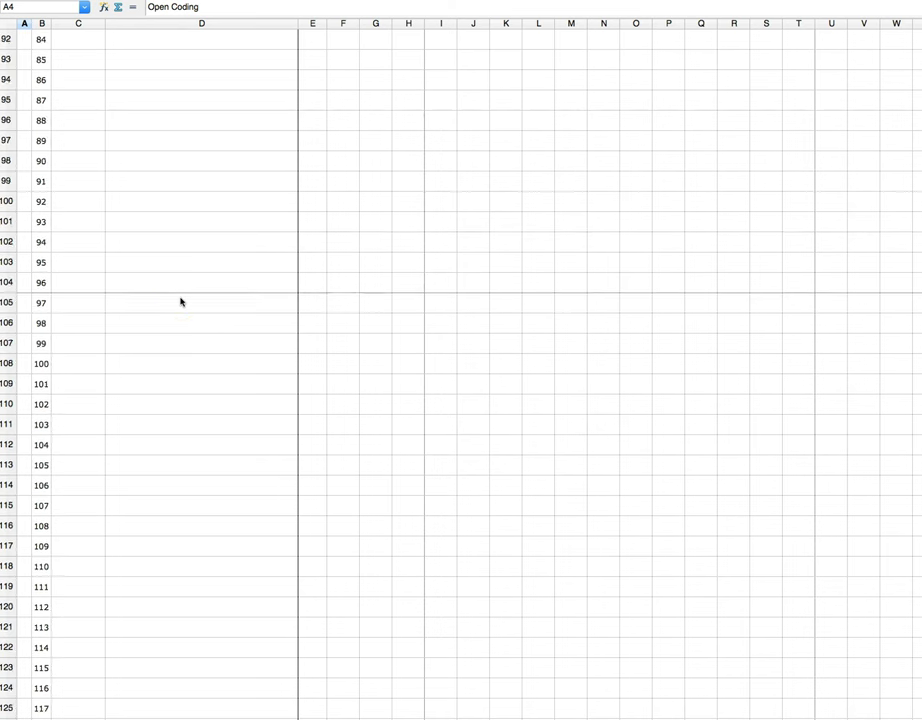
pyautogui.scroll(-15, 181, 302)
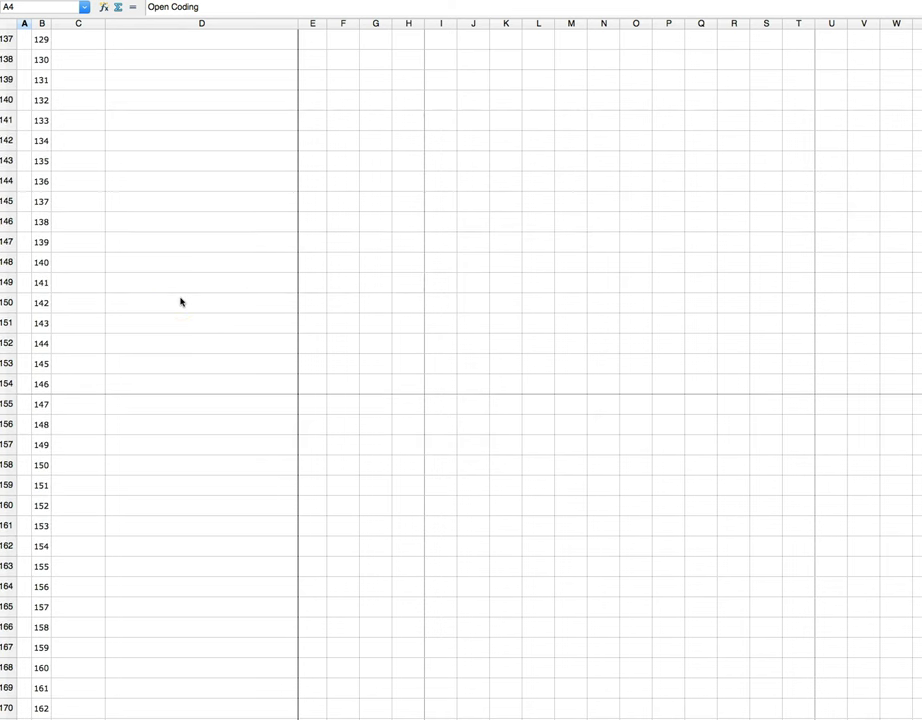
pyautogui.scroll(-14, 181, 302)
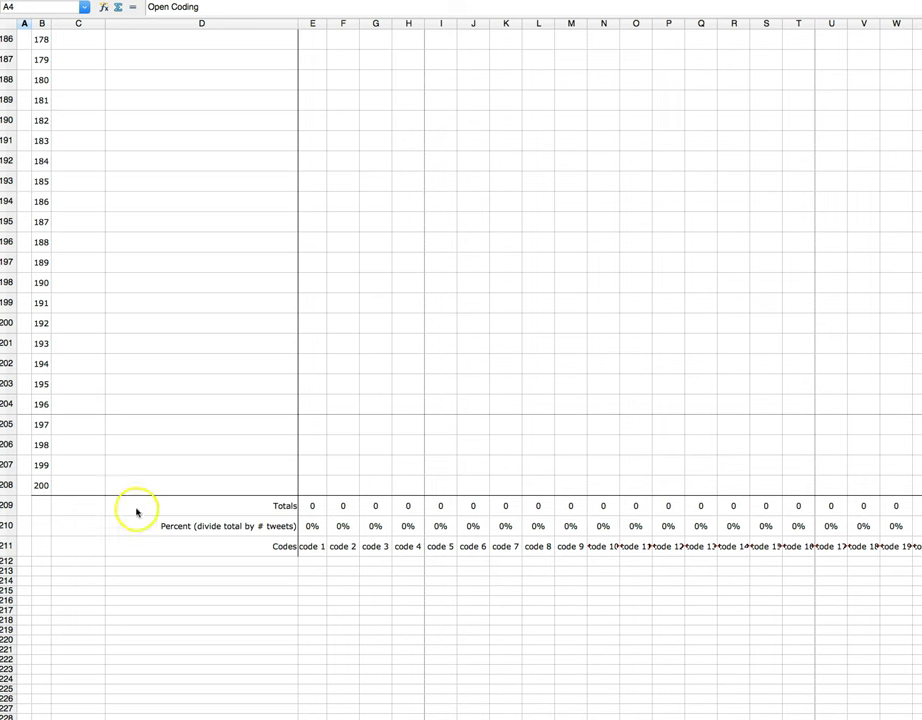
pyautogui.scroll(20, 119, 496)
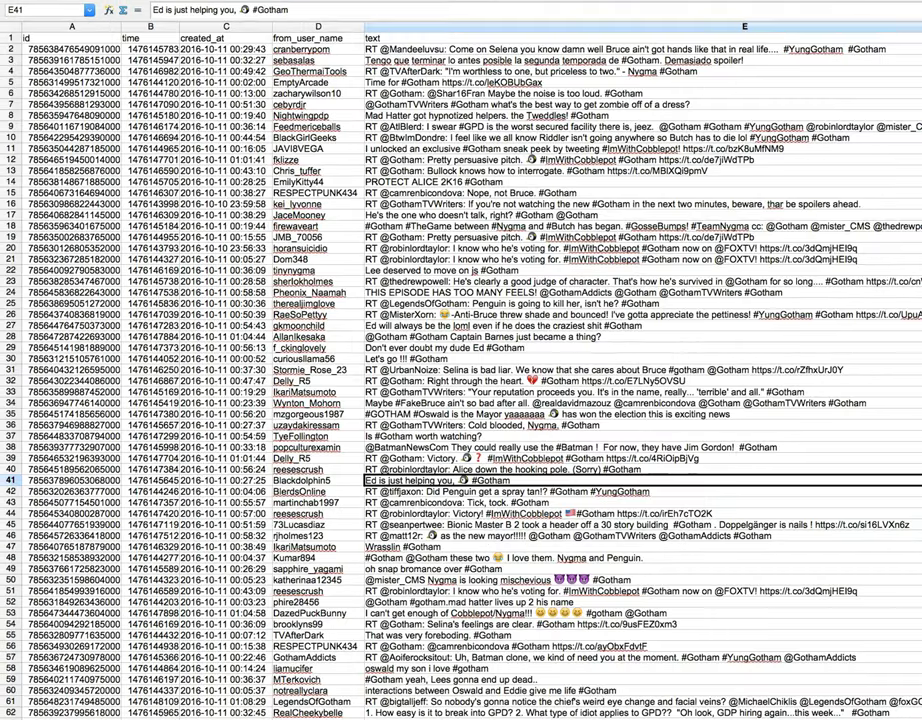
# Step: Select the usernames and tweets in D2:E201 of the Gotham tweet export
pyautogui.scroll(-5, 660, 220)
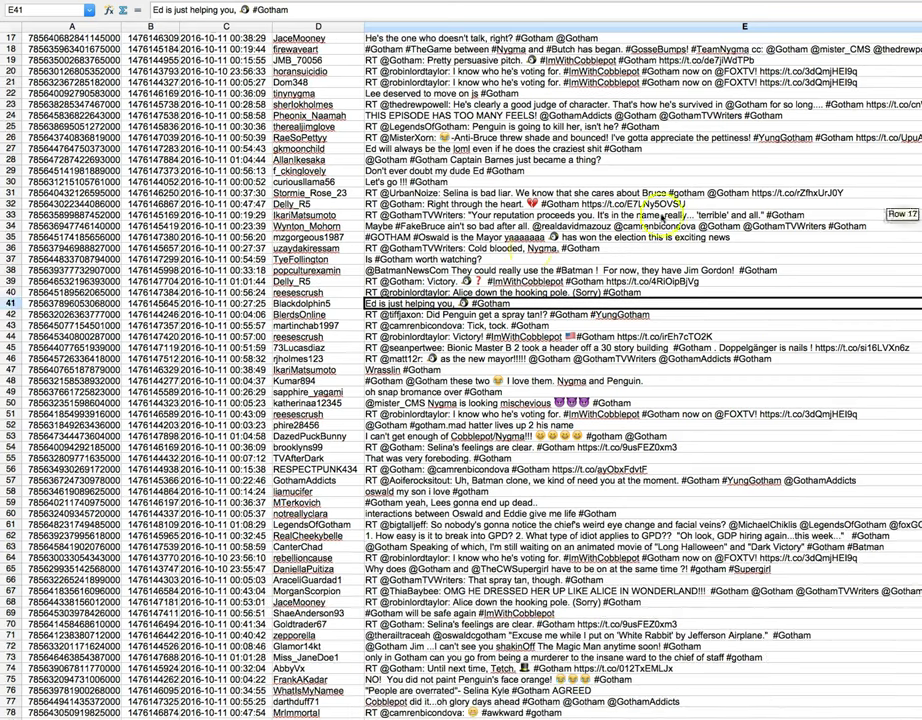
pyautogui.scroll(-15, 660, 222)
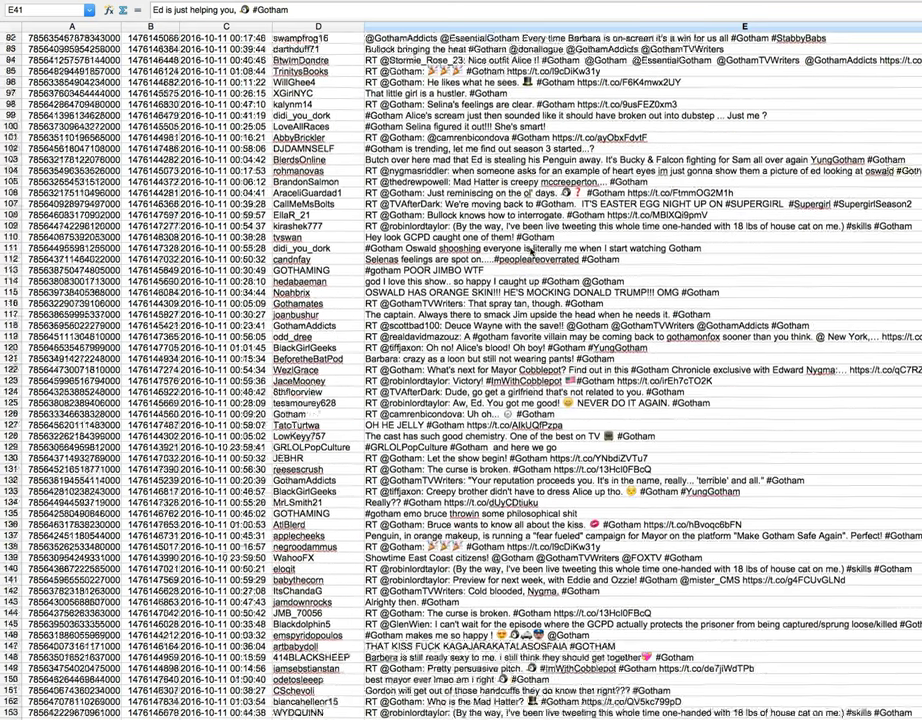
pyautogui.scroll(18, 537, 250)
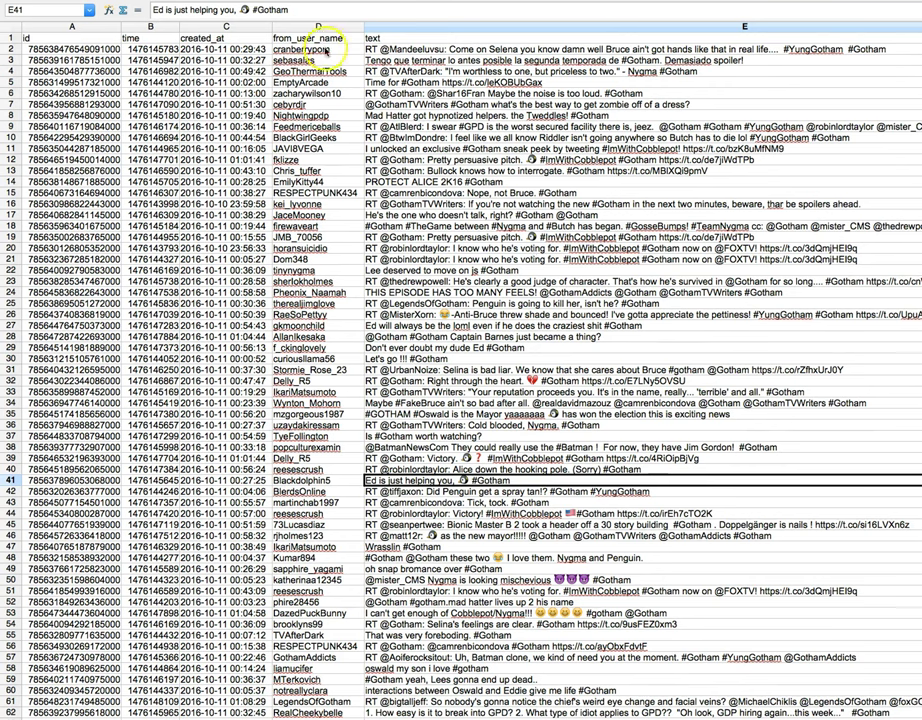
pyautogui.click(425, 49)
pyautogui.moveTo(425, 49)
pyautogui.mouseDown()
pyautogui.moveTo(425, 137)
pyautogui.moveTo(422, 37)
pyautogui.moveTo(425, 126)
pyautogui.moveTo(417, 52)
pyautogui.mouseUp()
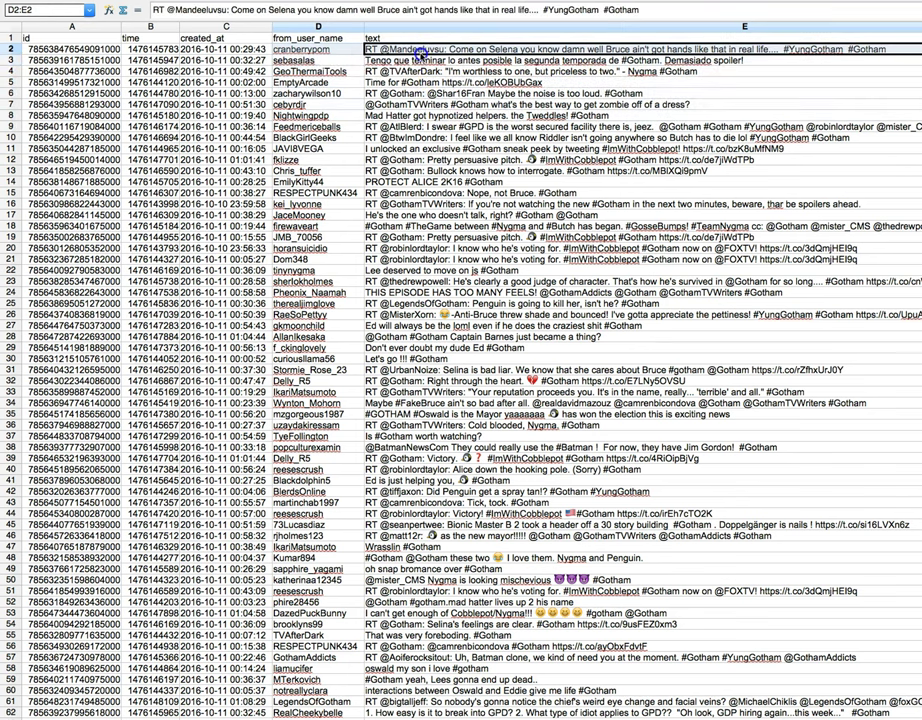
pyautogui.moveTo(420, 50); pyautogui.dragTo(476, 714)
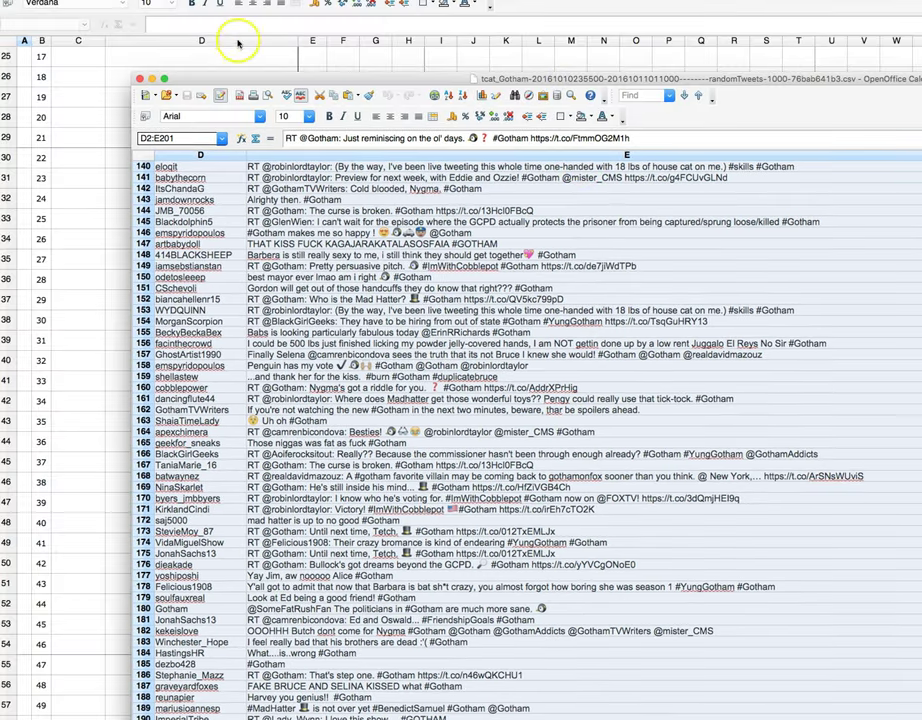
# Step: Paste the 200 usernames and tweets into the template at C9 and check down to row 208
pyautogui.click(222, 64)
pyautogui.scroll(8, 306, 221)
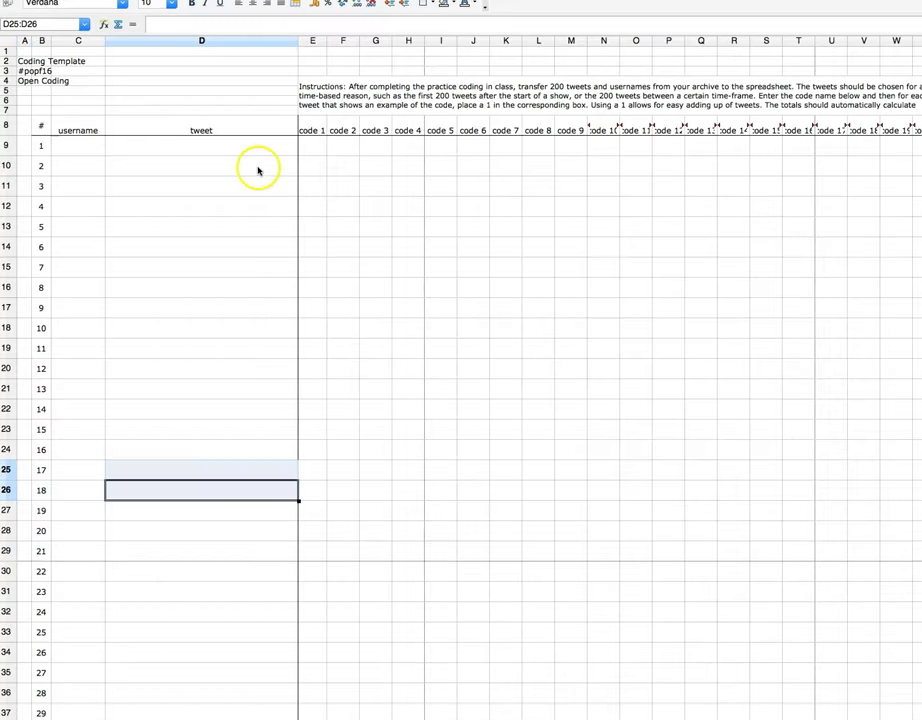
pyautogui.moveTo(80, 146); pyautogui.dragTo(130, 146)
pyautogui.rightClick(130, 146)
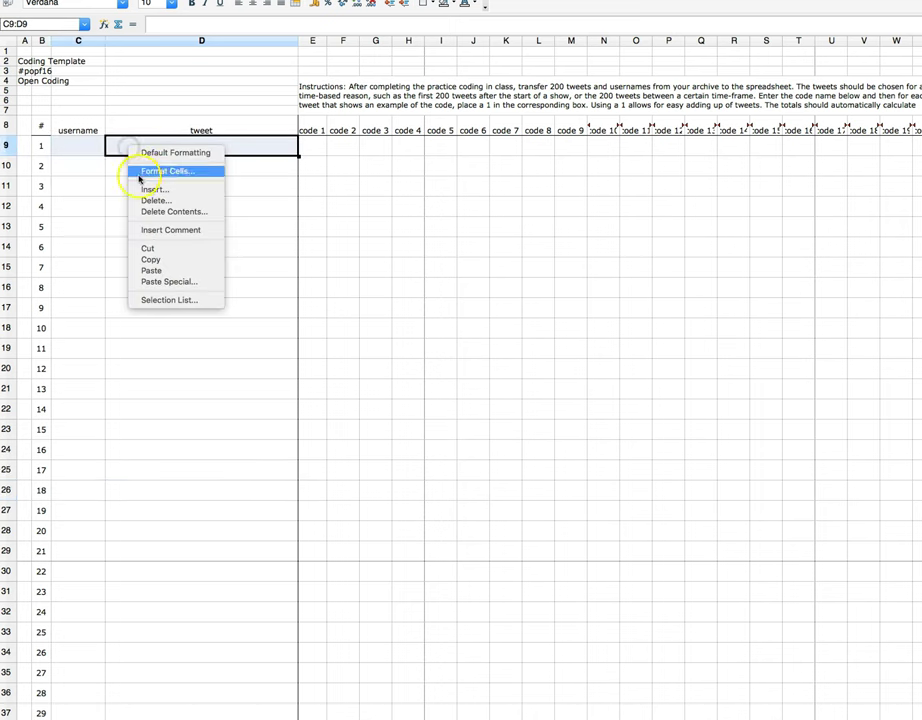
pyautogui.click(153, 270)
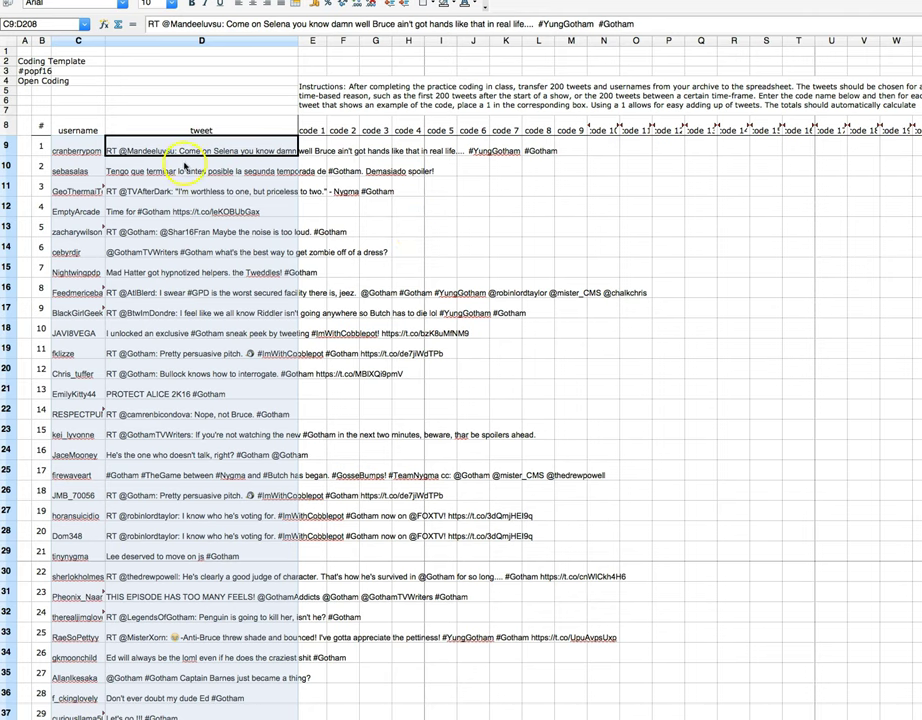
pyautogui.scroll(-15, 185, 294)
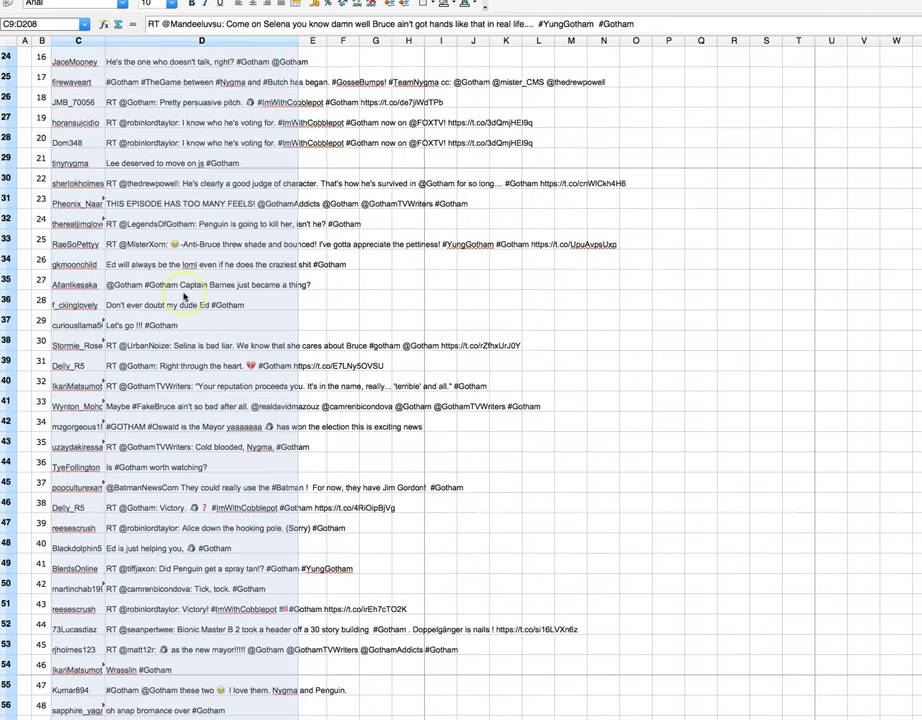
pyautogui.scroll(-20, 185, 296)
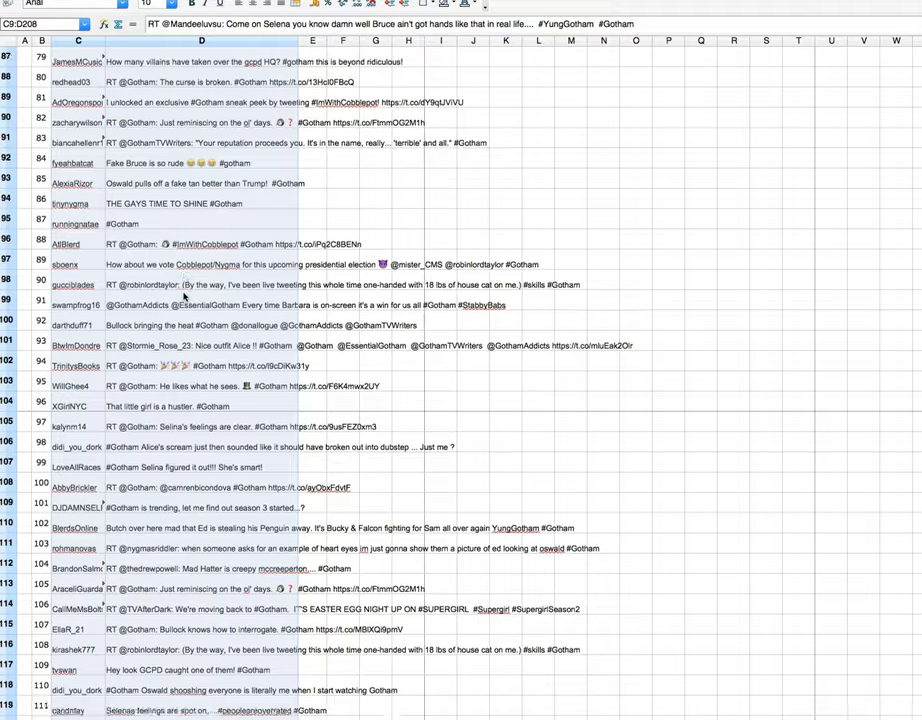
pyautogui.scroll(-15, 185, 296)
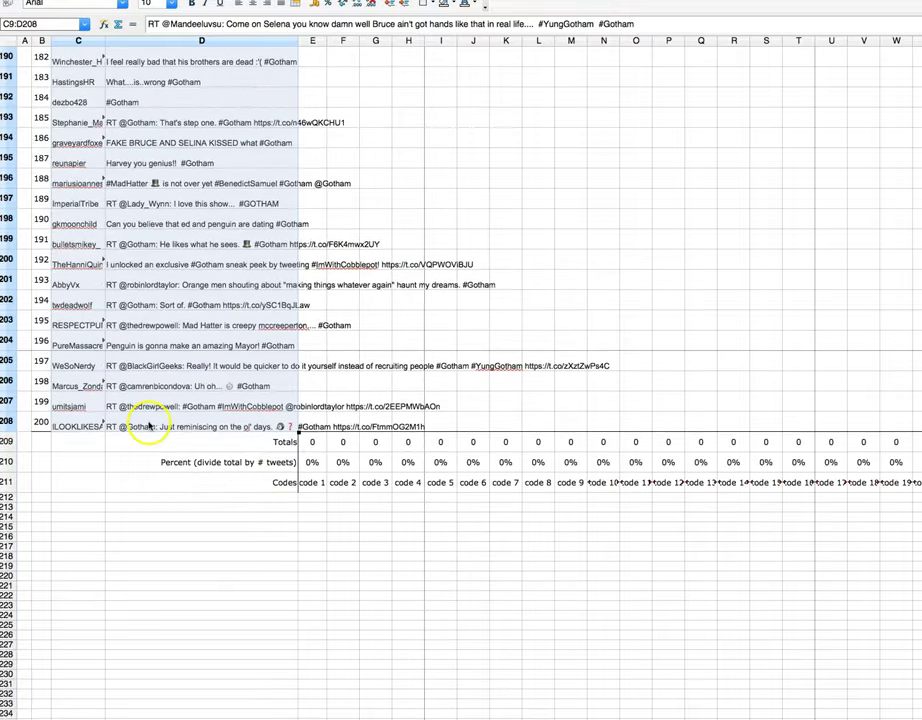
pyautogui.scroll(20, 148, 425)
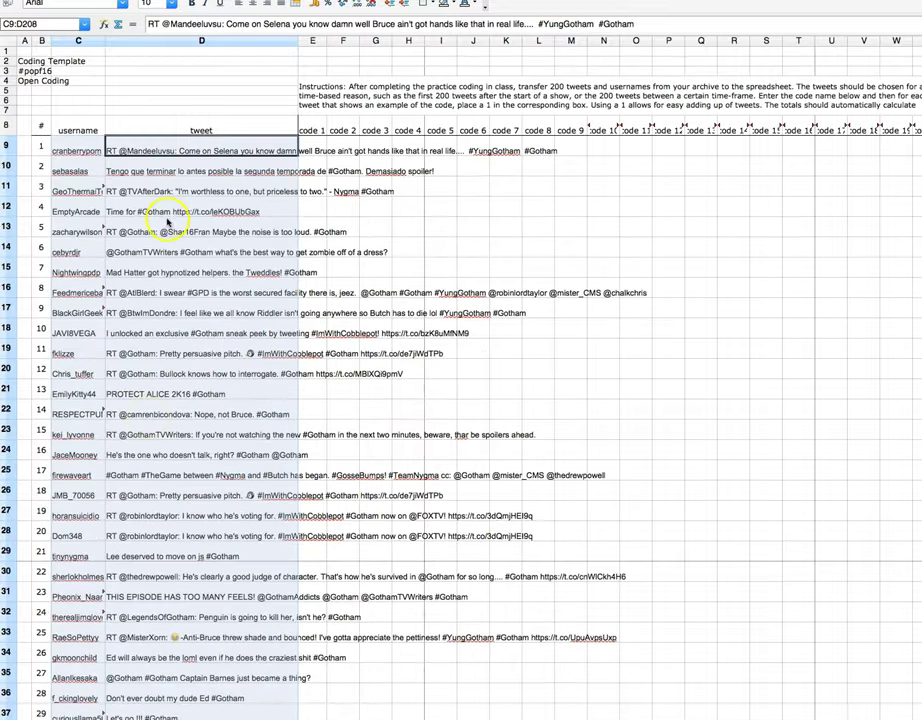
pyautogui.click(240, 190)
# Step: Turn on automatic text wrapping for the tweet in D10
pyautogui.rightClick(230, 150)
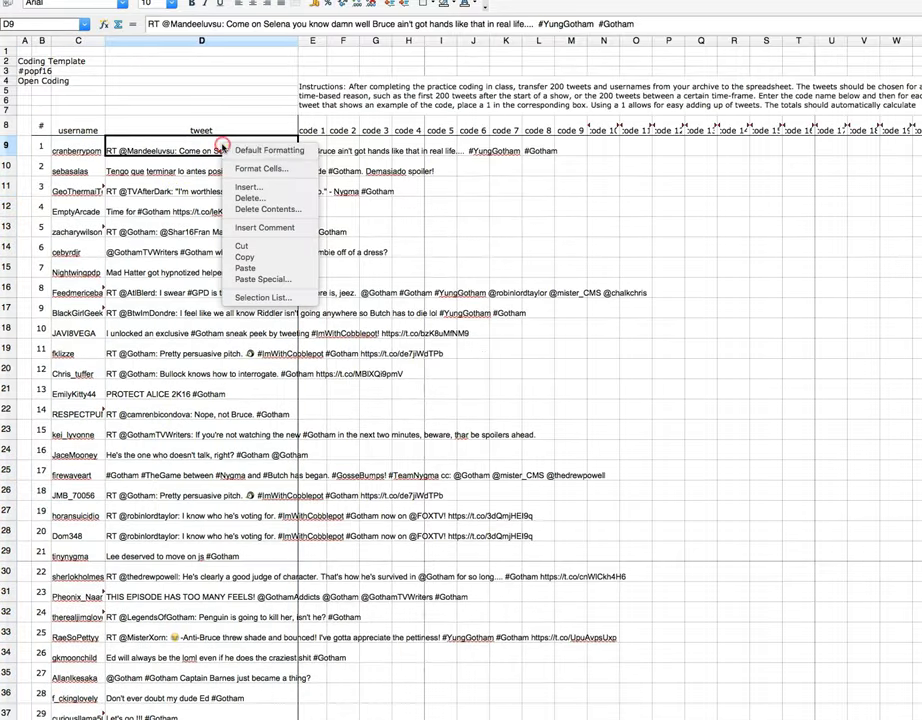
pyautogui.click(181, 152)
pyautogui.click(181, 171)
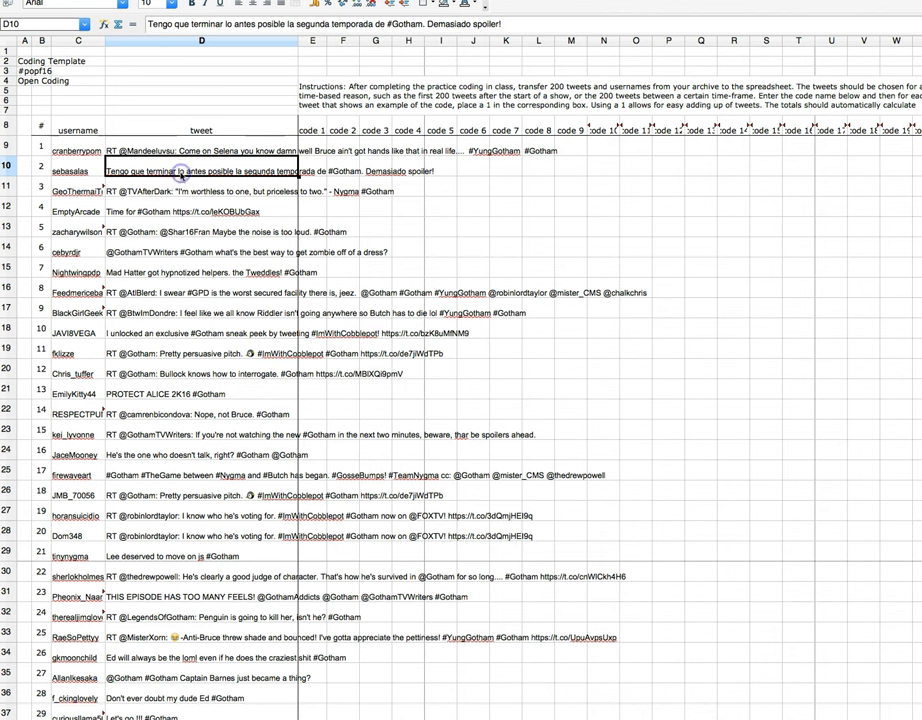
pyautogui.rightClick(181, 172)
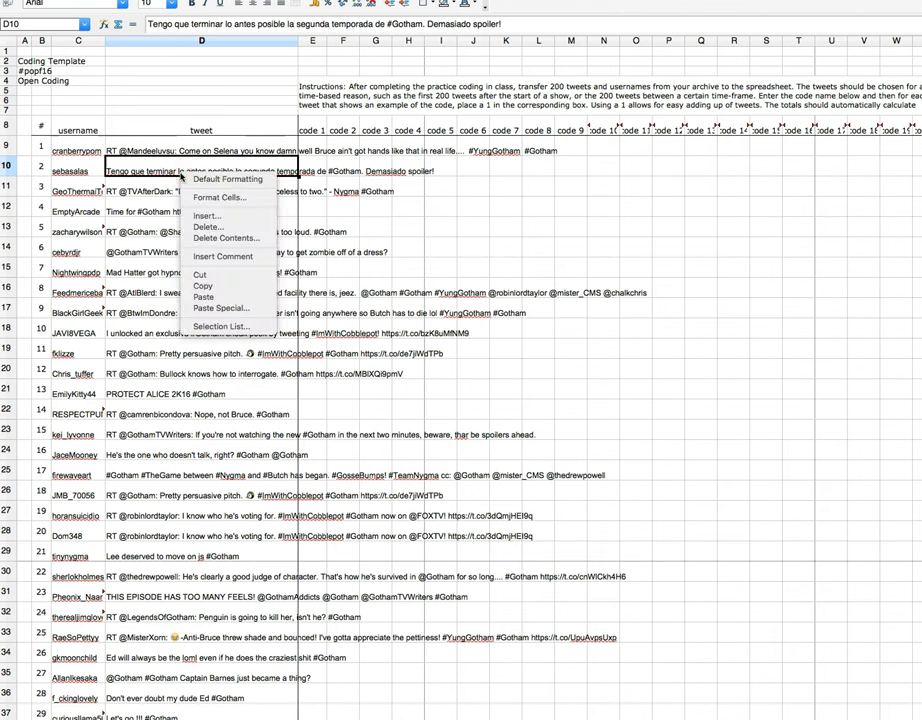
pyautogui.click(198, 198)
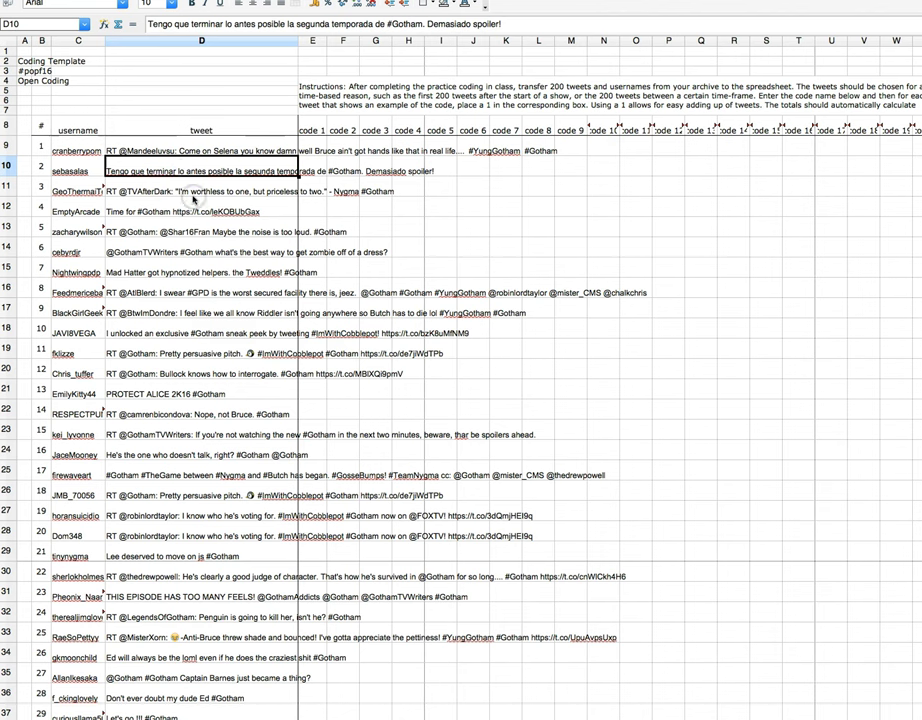
pyautogui.moveTo(231, 467); pyautogui.dragTo(238, 242)
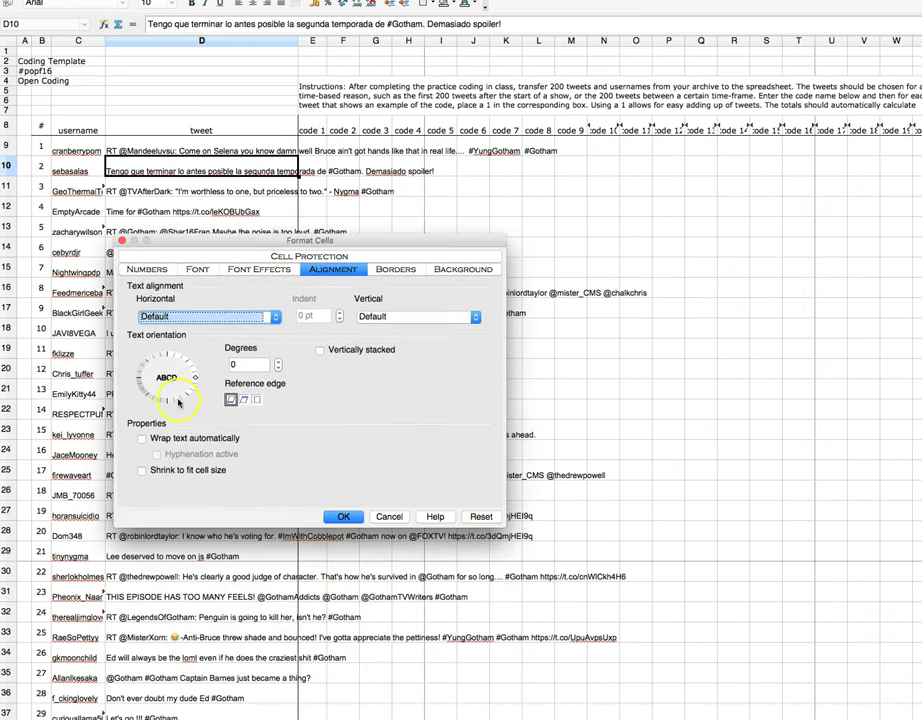
pyautogui.click(162, 438)
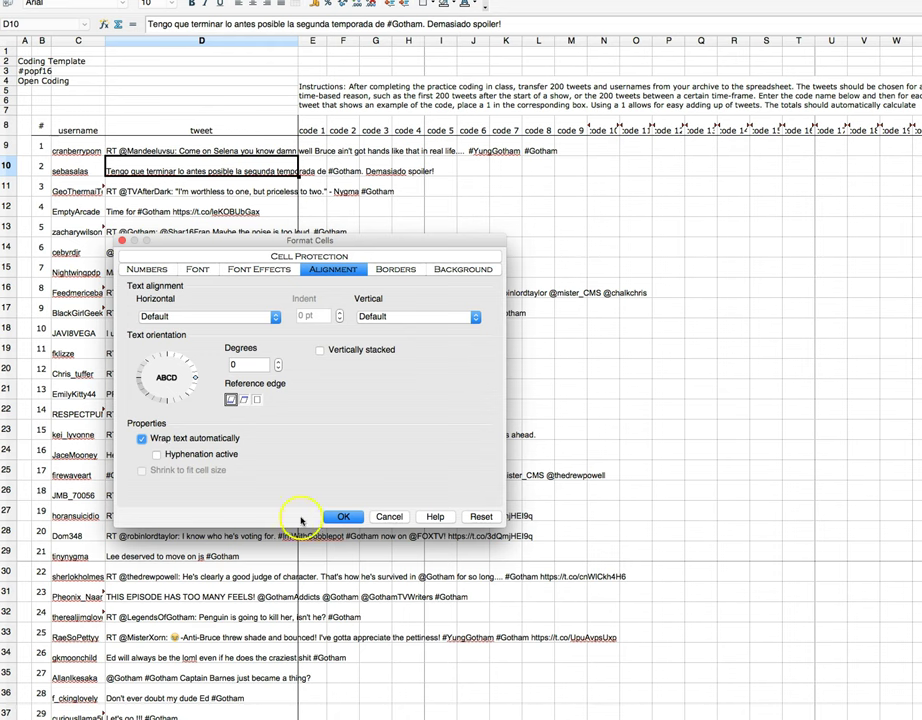
pyautogui.click(340, 516)
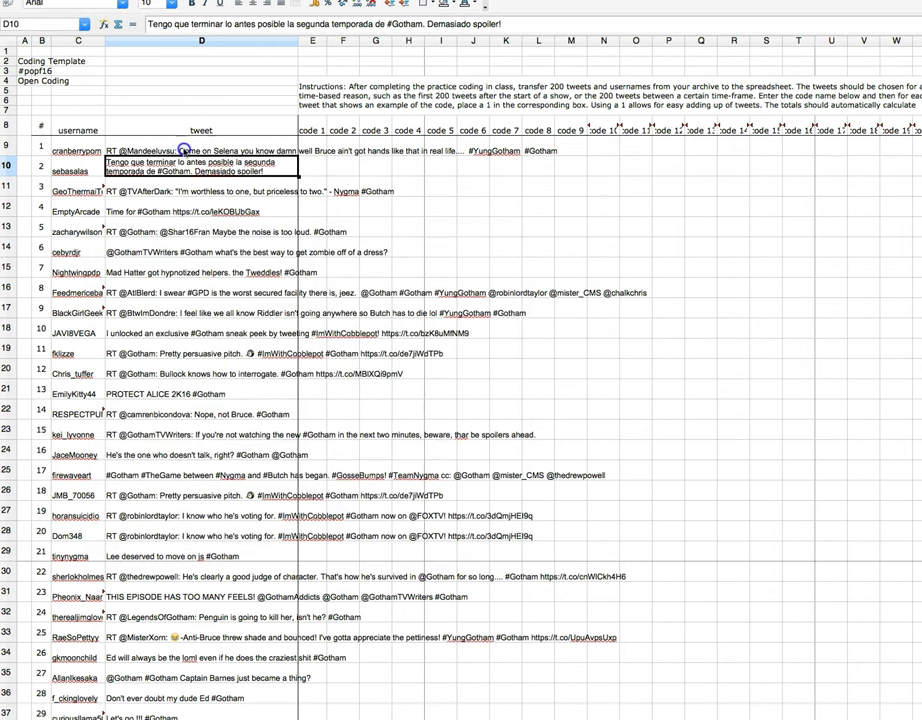
# Step: Turn on automatic text wrapping for the tweet in D9
pyautogui.click(183, 151)
pyautogui.rightClick(183, 150)
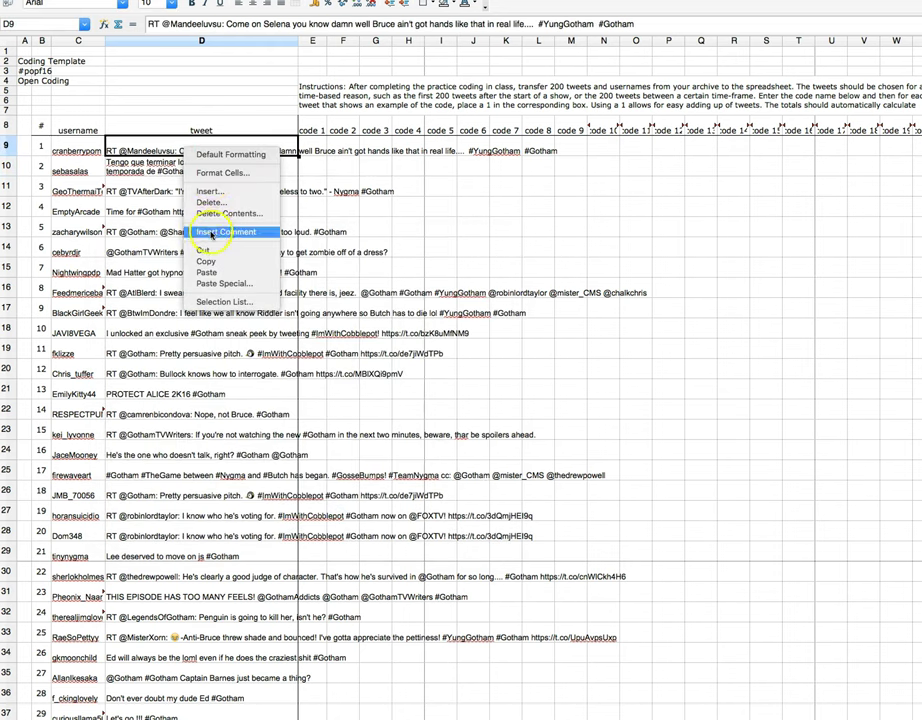
pyautogui.click(211, 174)
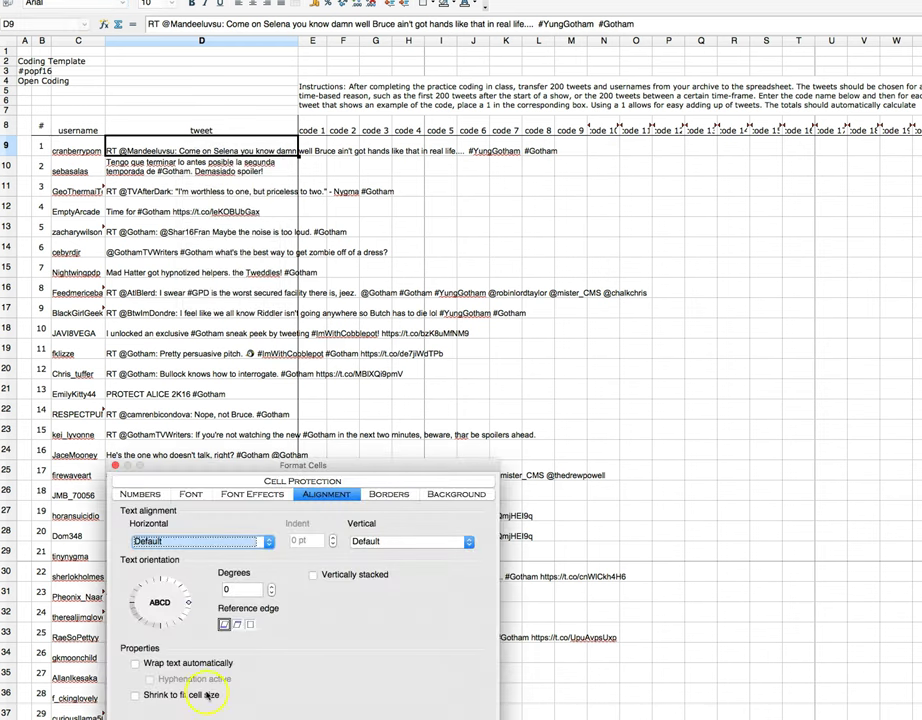
pyautogui.click(181, 664)
pyautogui.click(301, 714)
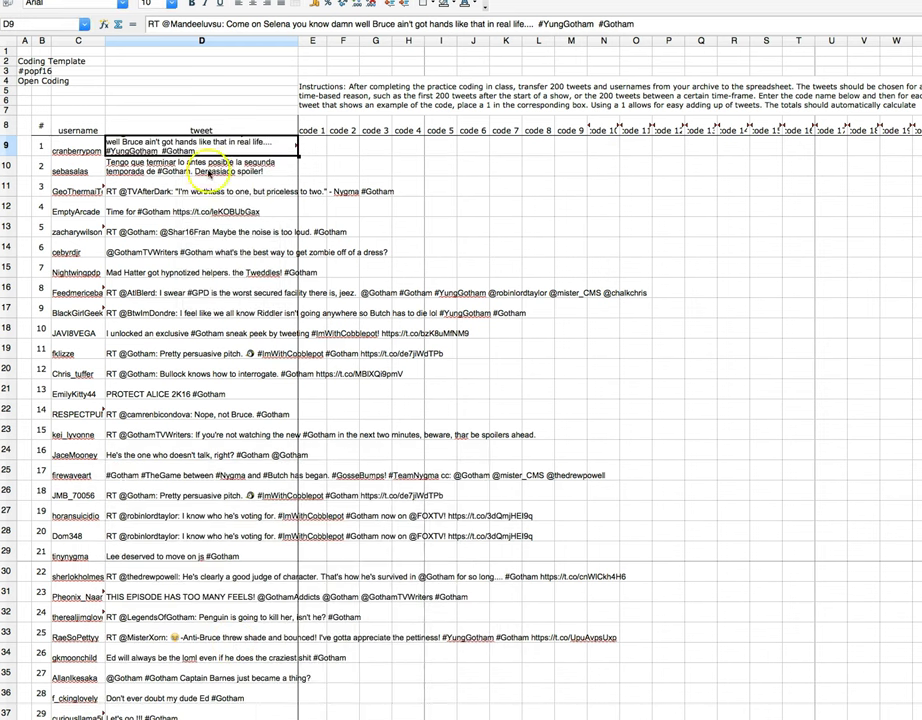
# Step: Undo a stray fill into D11, then select D11:D208 and open Format Cells
pyautogui.click(239, 189)
pyautogui.click(273, 166)
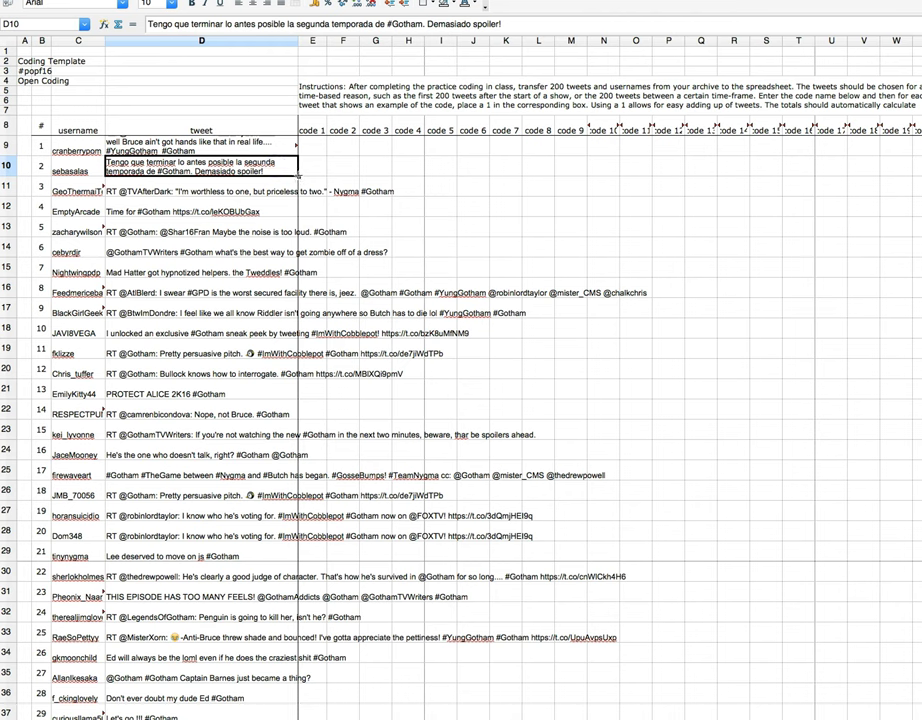
pyautogui.moveTo(297, 175); pyautogui.dragTo(300, 190)
pyautogui.click(310, 187)
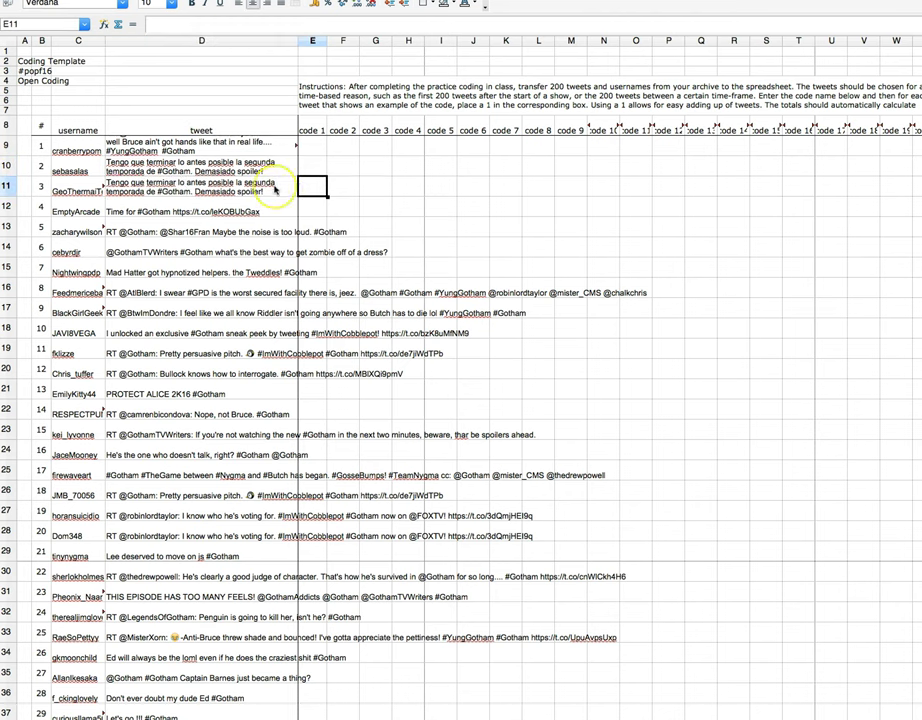
pyautogui.hotkey('ctrl', 'z')
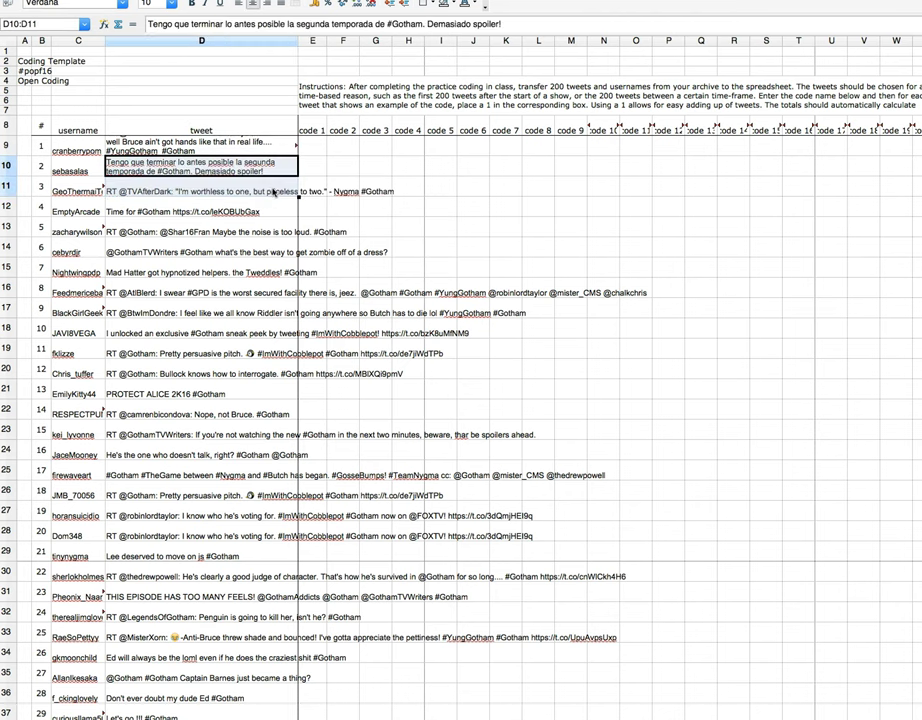
pyautogui.click(228, 190)
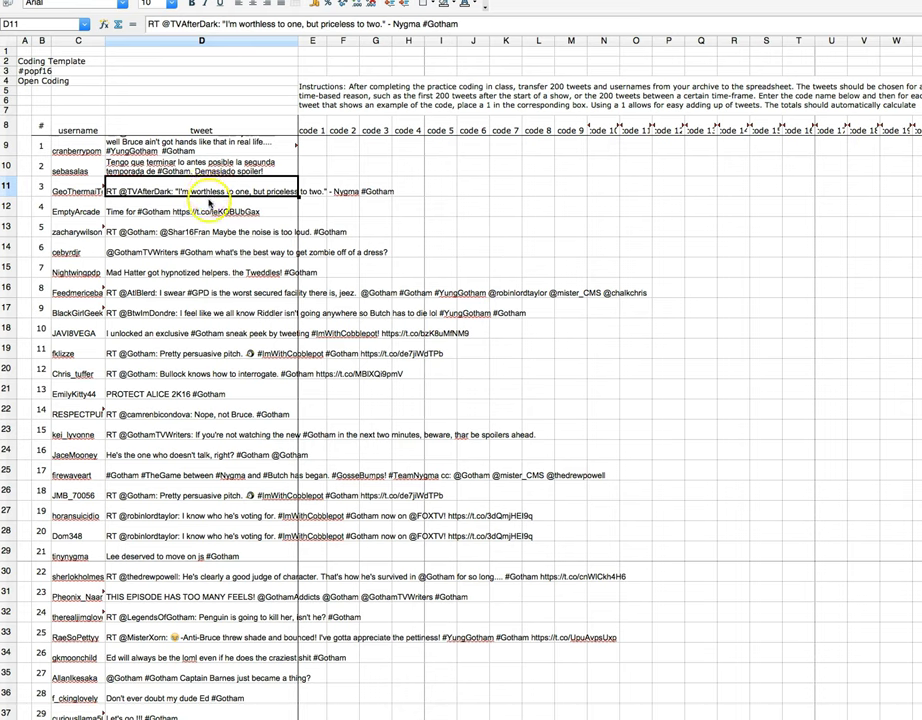
pyautogui.moveTo(208, 190); pyautogui.dragTo(216, 236)
pyautogui.rightClick(216, 236)
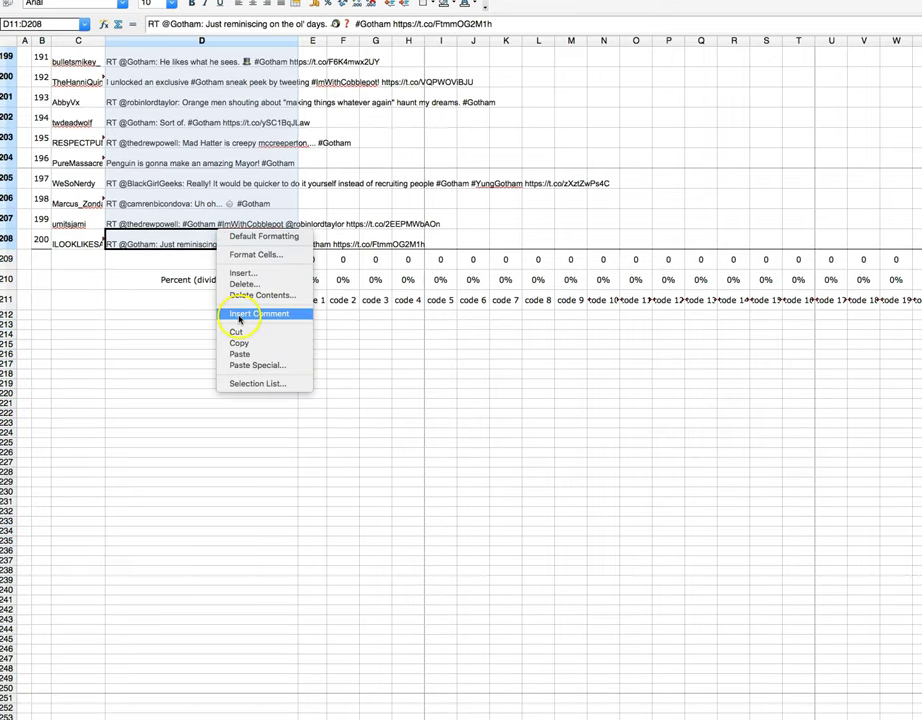
pyautogui.click(242, 255)
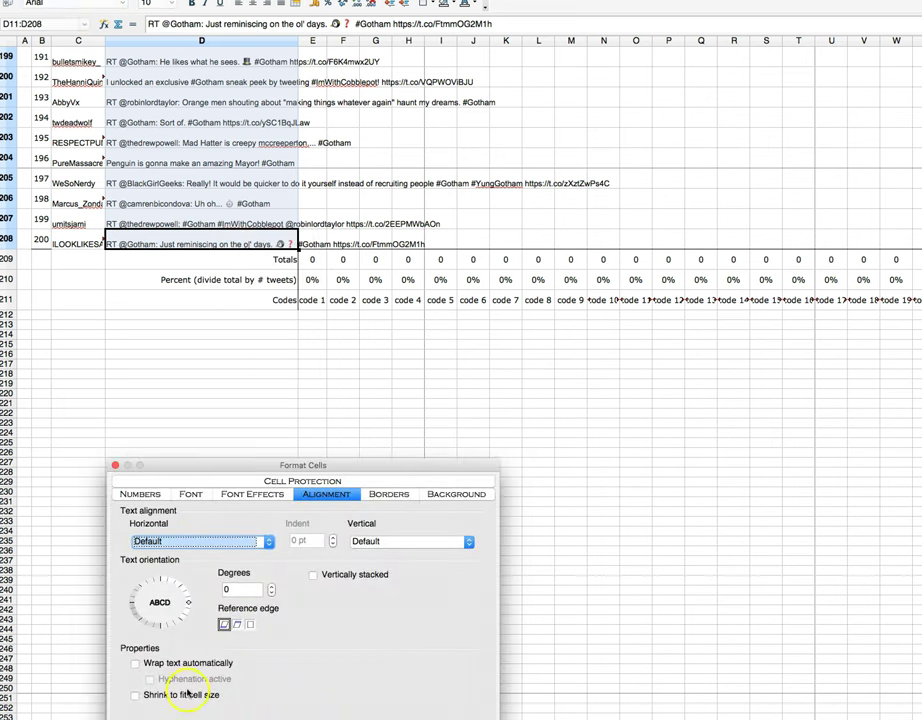
# Step: Turn on 'Wrap text automatically' for D11:D208, widen column D and make row 10 taller
pyautogui.click(187, 663)
pyautogui.press('Return')
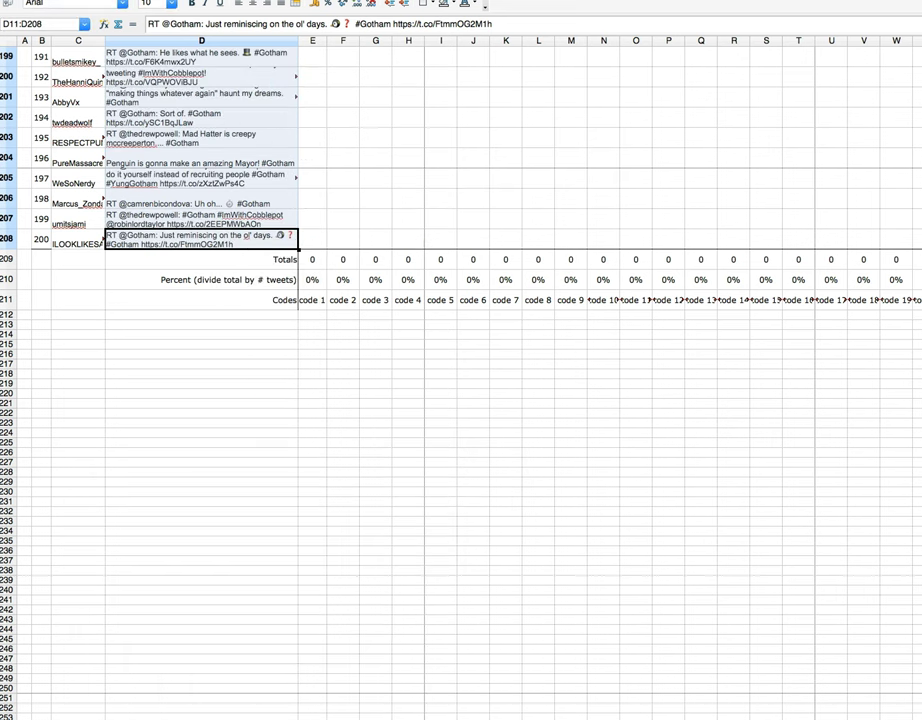
pyautogui.scroll(3, 222, 263)
pyautogui.scroll(20, 222, 263)
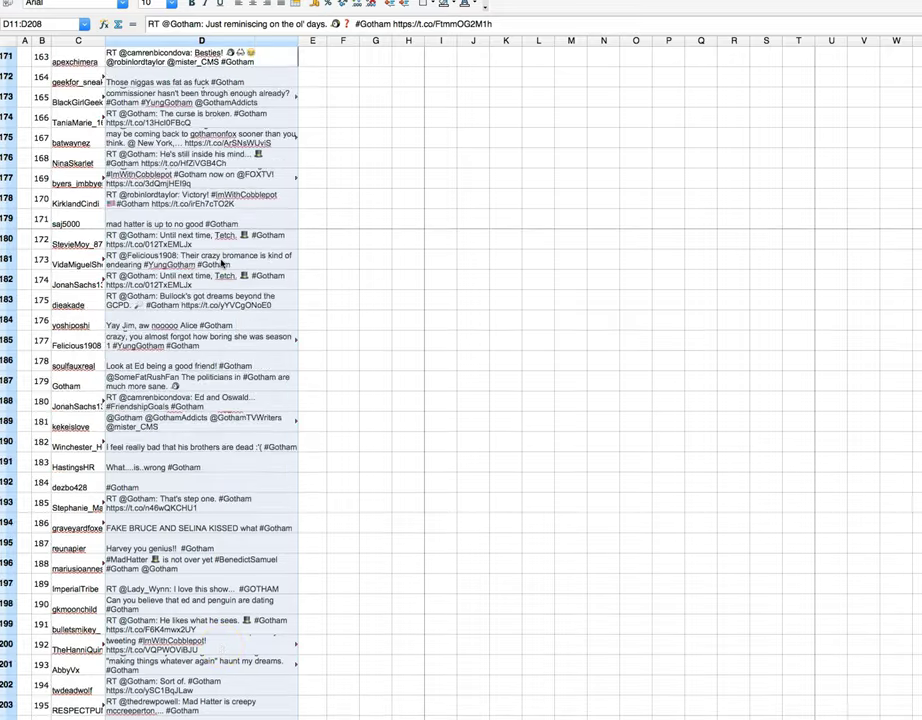
pyautogui.scroll(10, 222, 263)
pyautogui.click(325, 172)
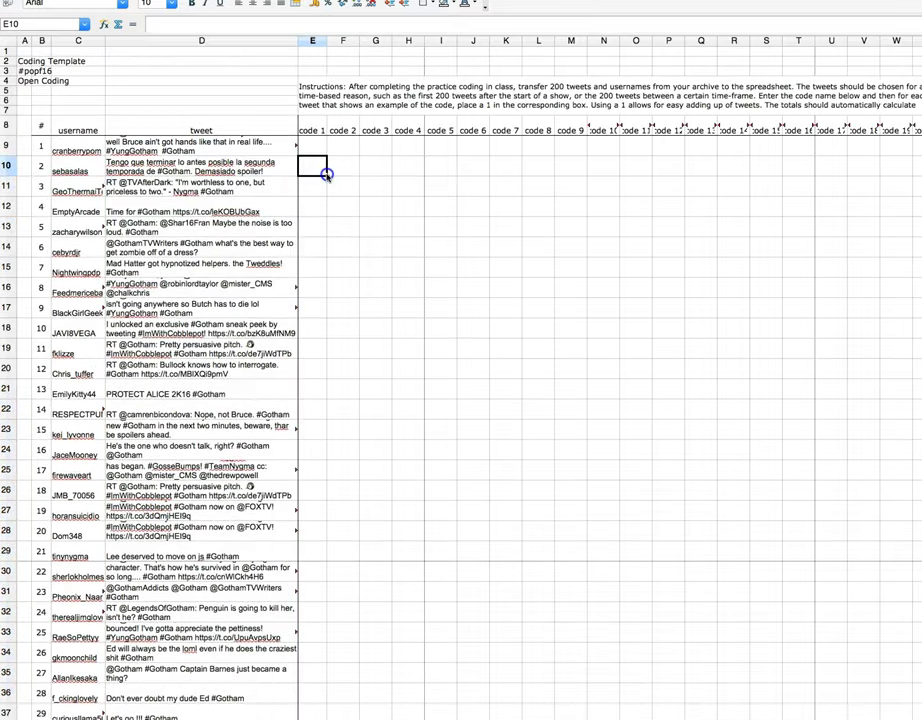
pyautogui.moveTo(299, 41); pyautogui.dragTo(326, 41)
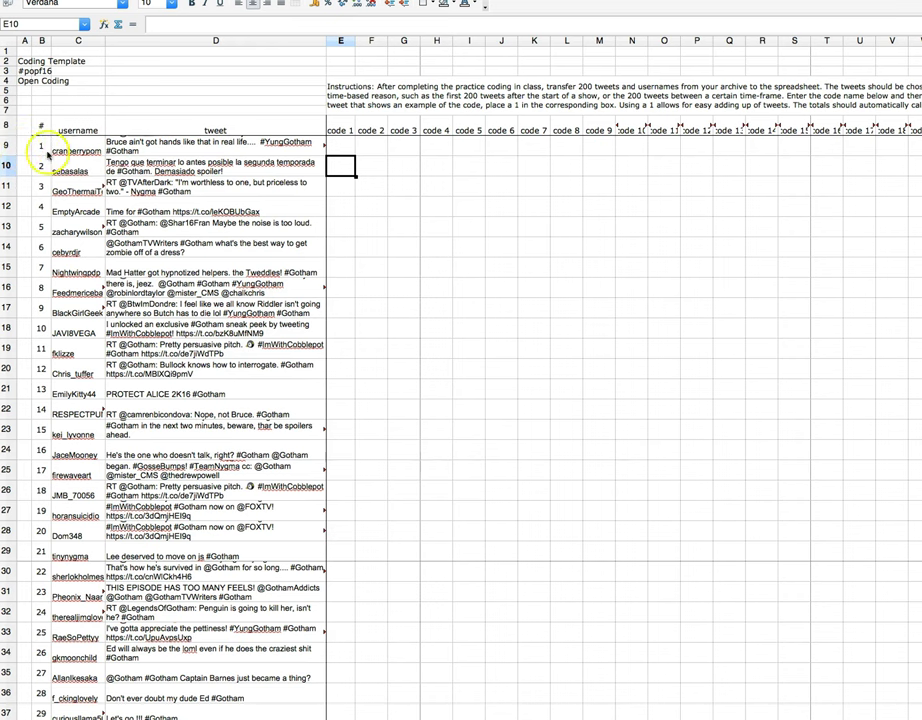
pyautogui.moveTo(6, 156); pyautogui.dragTo(62, 238)
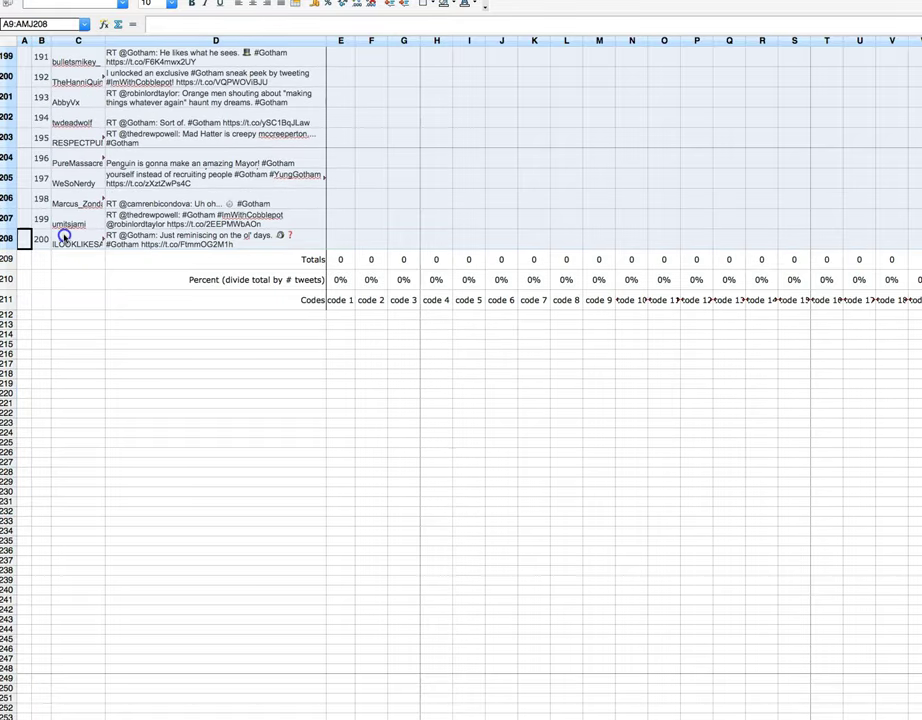
# Step: Set the selected tweet rows to a 0.40" row height
pyautogui.rightClick(6, 219)
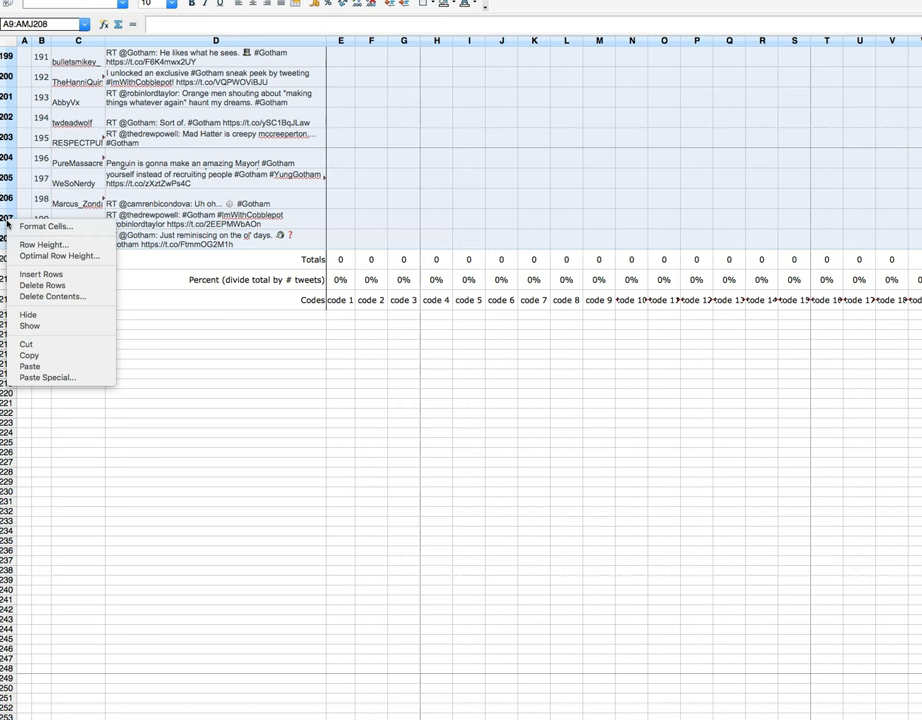
pyautogui.click(25, 245)
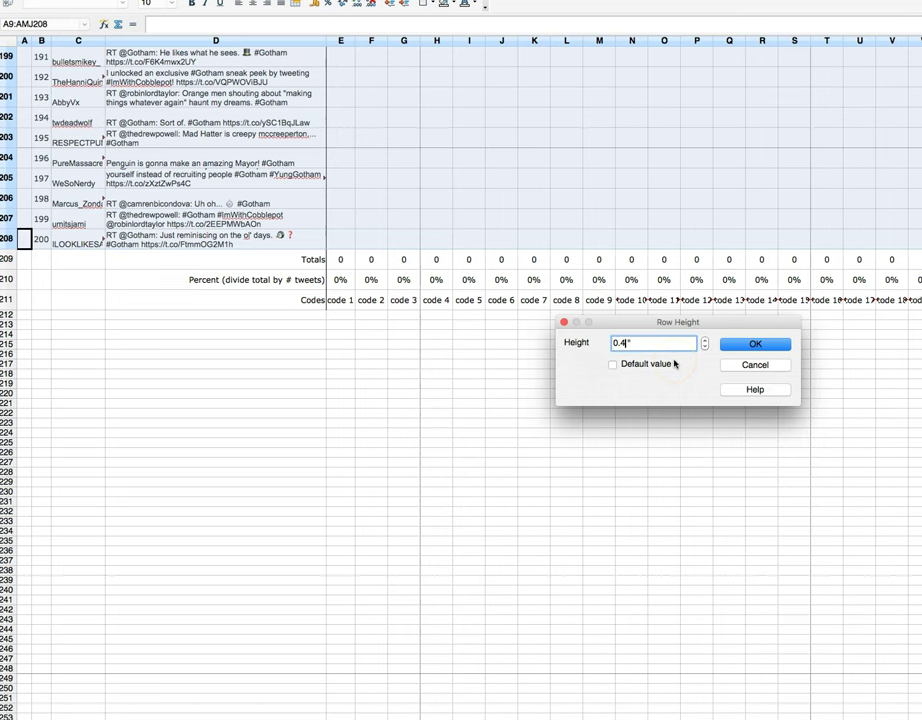
pyautogui.press('Return')
pyautogui.scroll(10, 181, 329)
pyautogui.scroll(15, 160, 275)
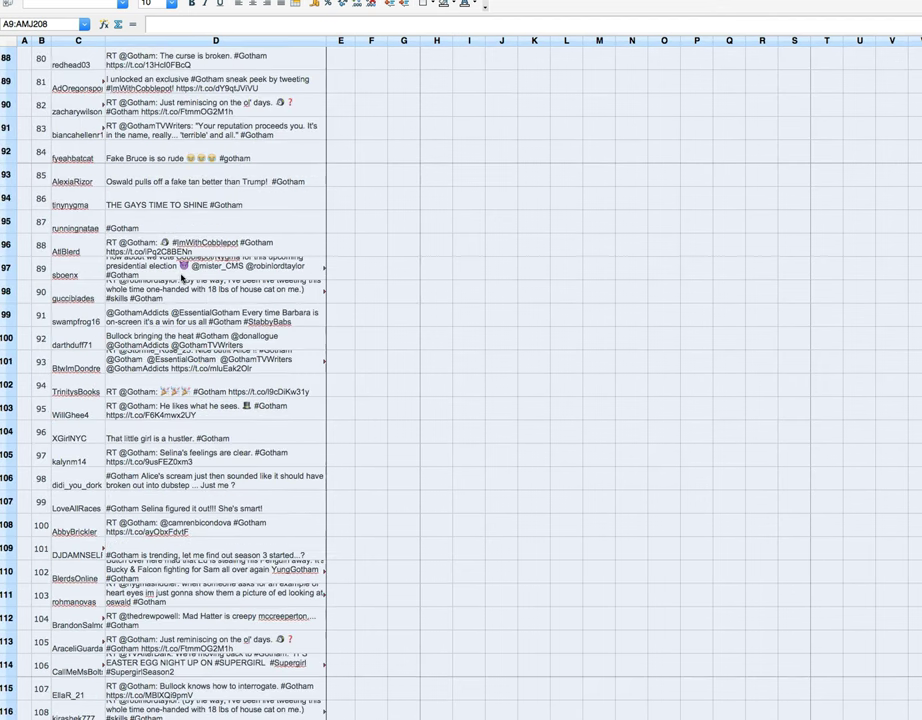
# Step: Change the row height of rows 9–208 to 0.5"
pyautogui.rightClick(182, 275)
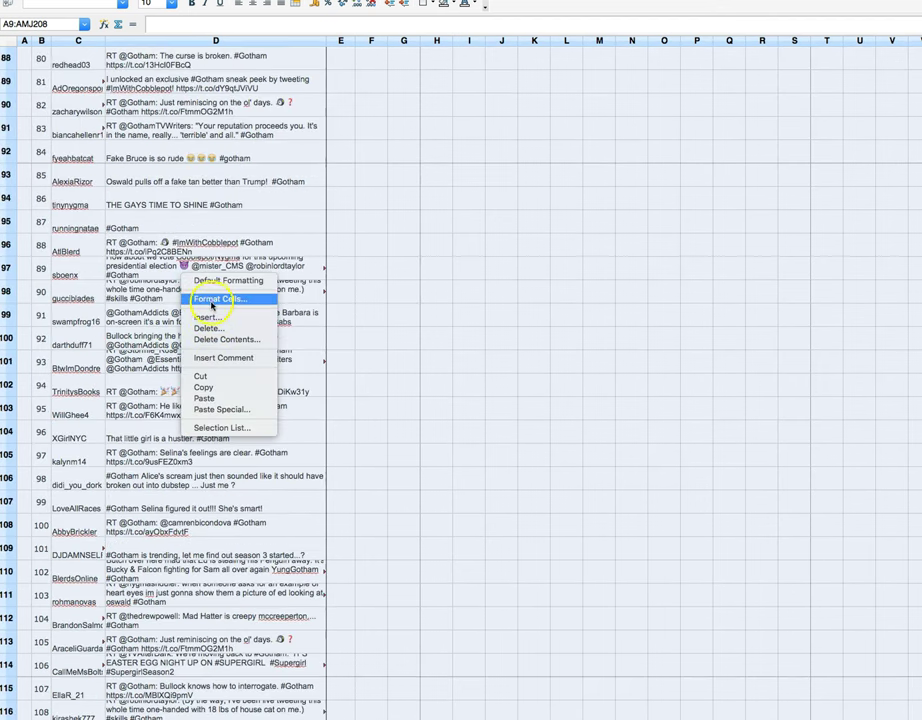
pyautogui.rightClick(8, 318)
pyautogui.rightClick(8, 318)
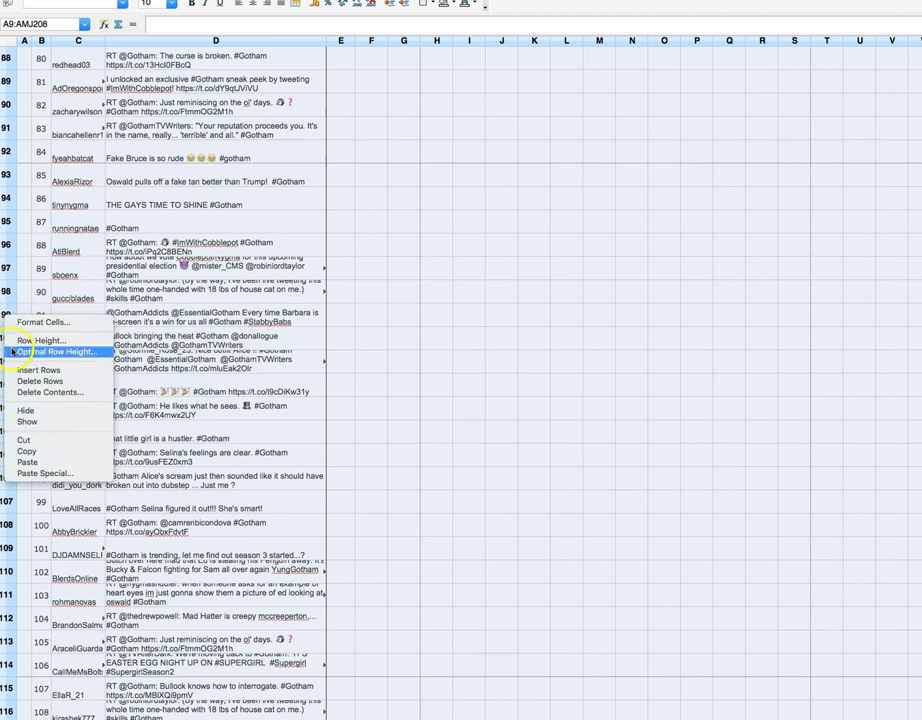
pyautogui.click(30, 341)
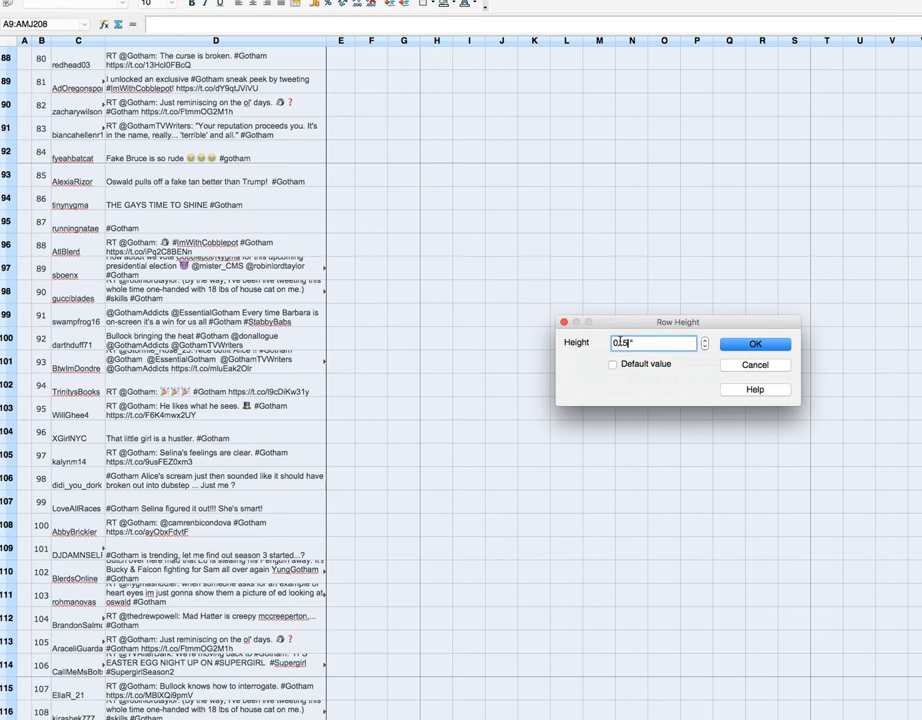
pyautogui.press('Return')
pyautogui.scroll(20, 193, 430)
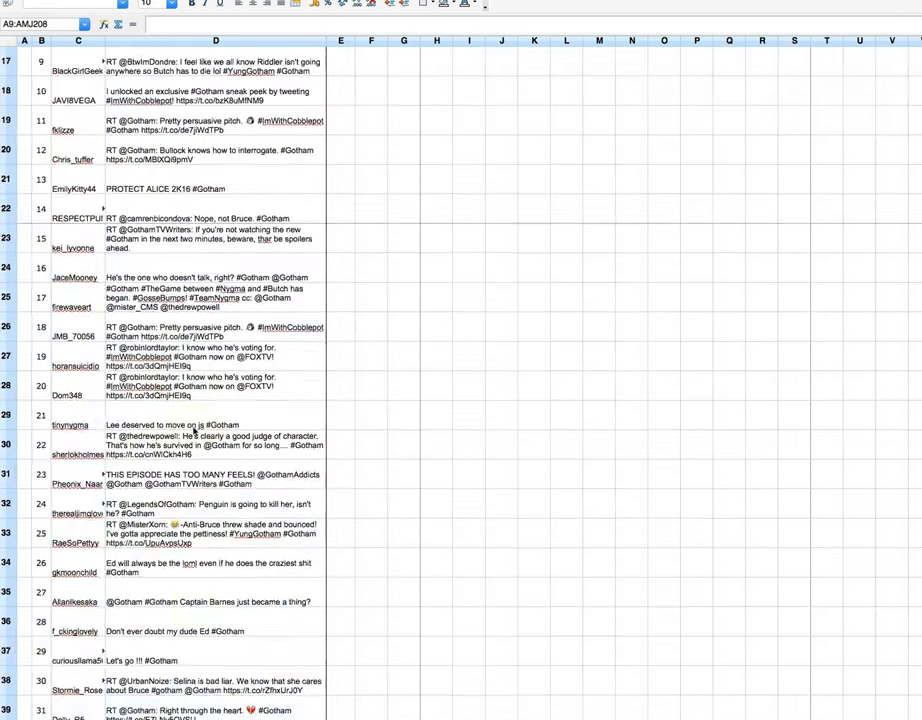
pyautogui.click(366, 243)
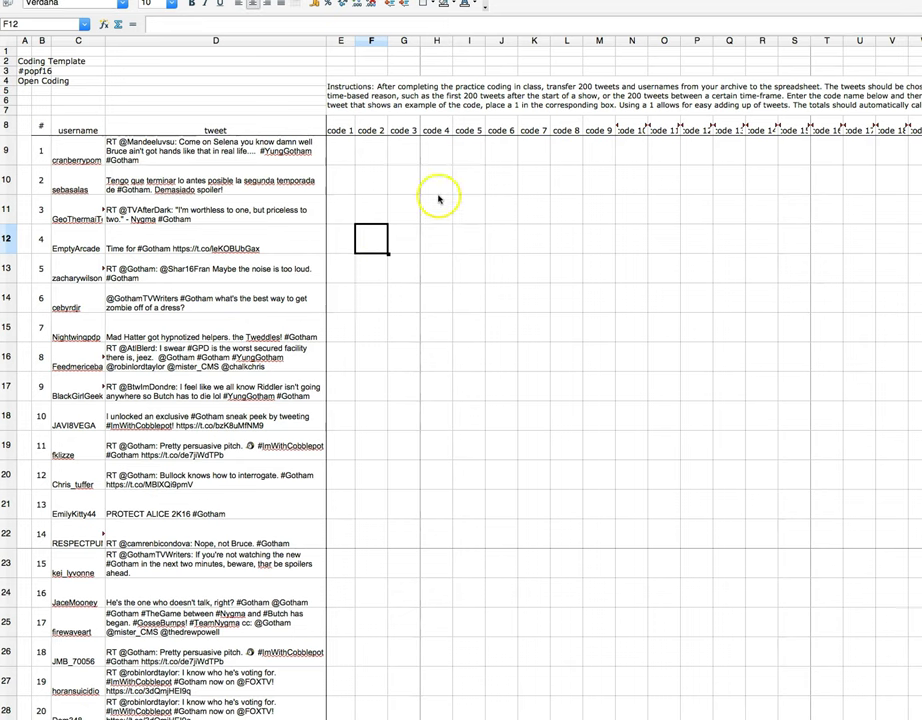
# Step: Rename the code 1 header in E8 to RT
pyautogui.scroll(-1, 434, 201)
pyautogui.scroll(1, 433, 203)
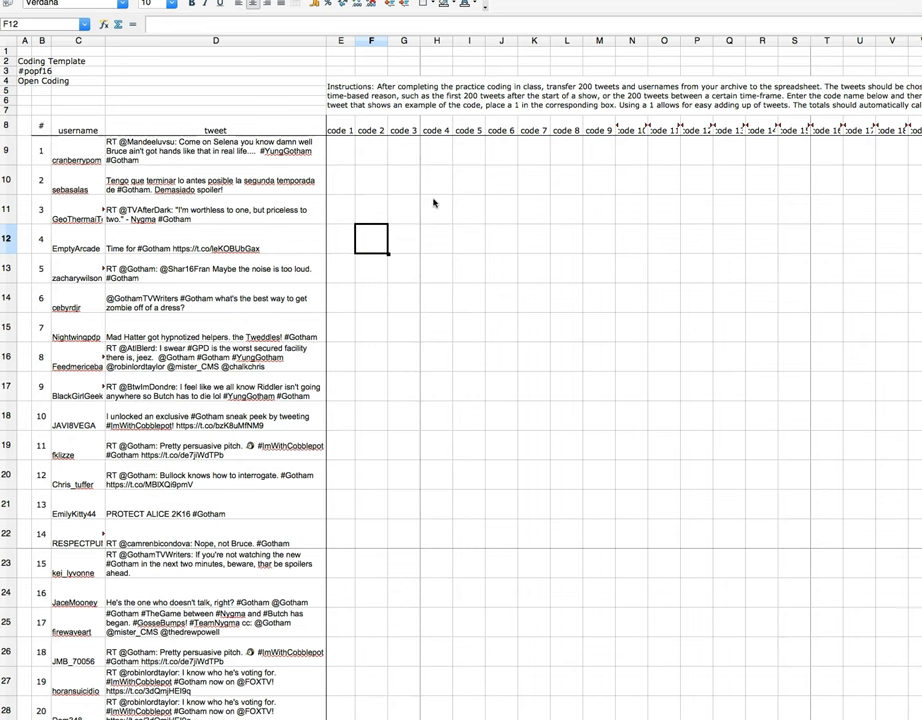
pyautogui.click(340, 149)
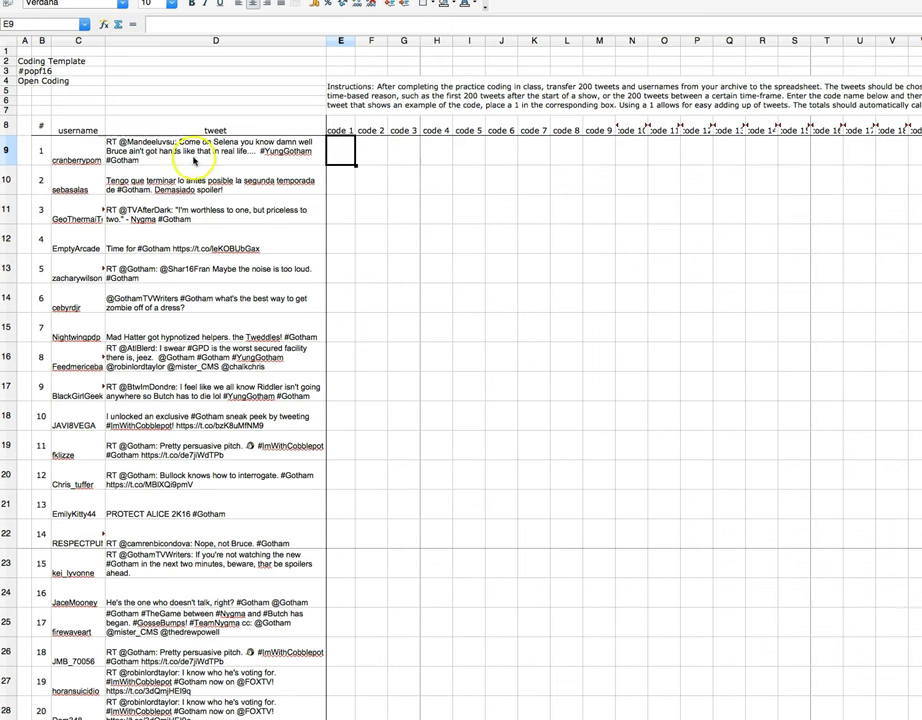
pyautogui.click(340, 131)
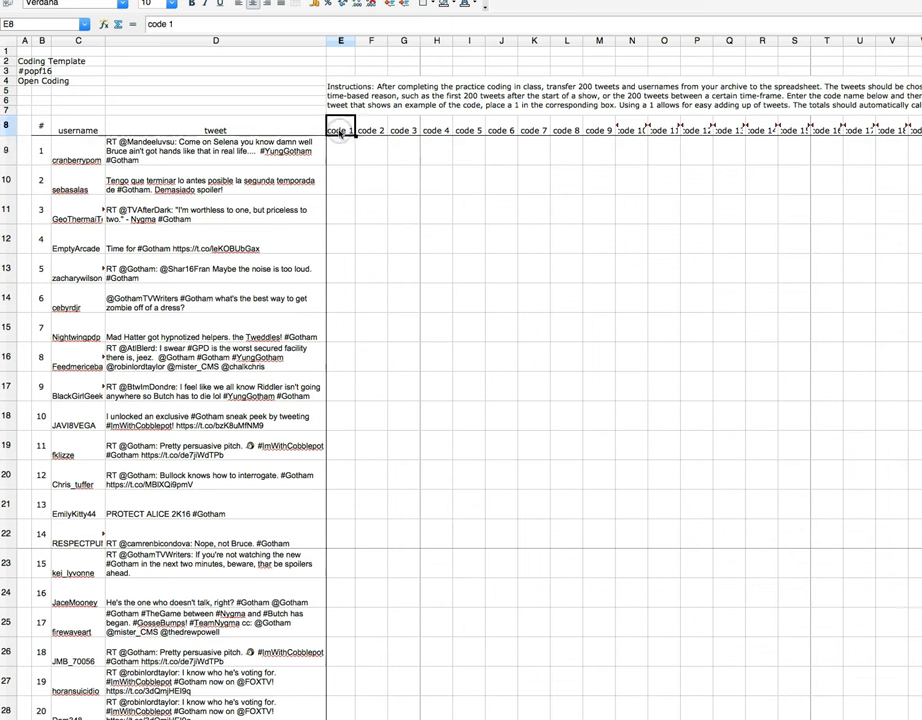
pyautogui.write('RT')
pyautogui.press('Return')
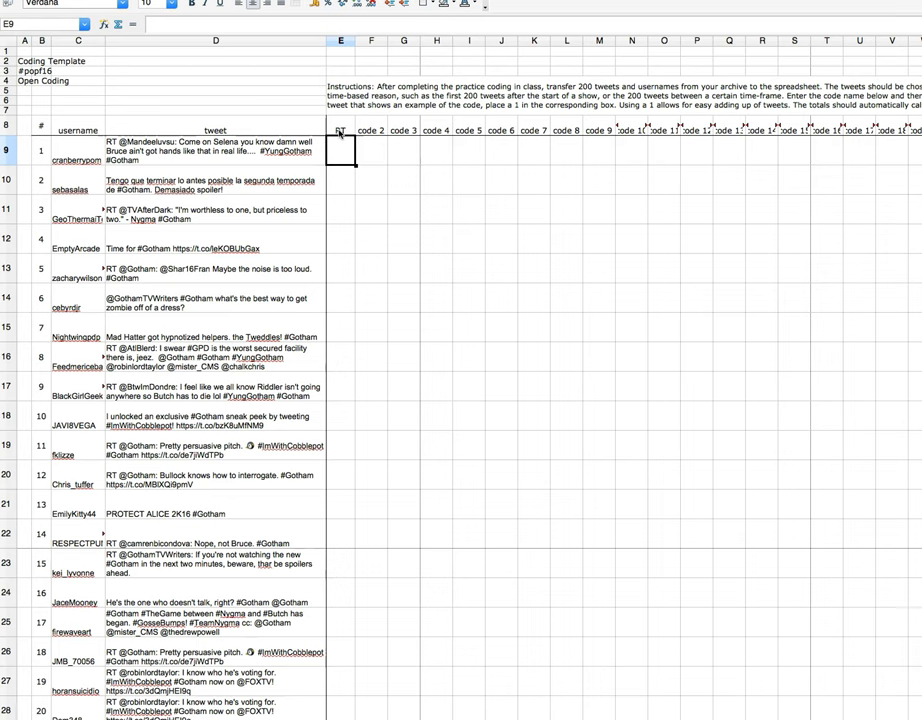
# Step: Enter 1 under RT for the first tweet in E9 and check the Totals row
pyautogui.write('1')
pyautogui.press('Return')
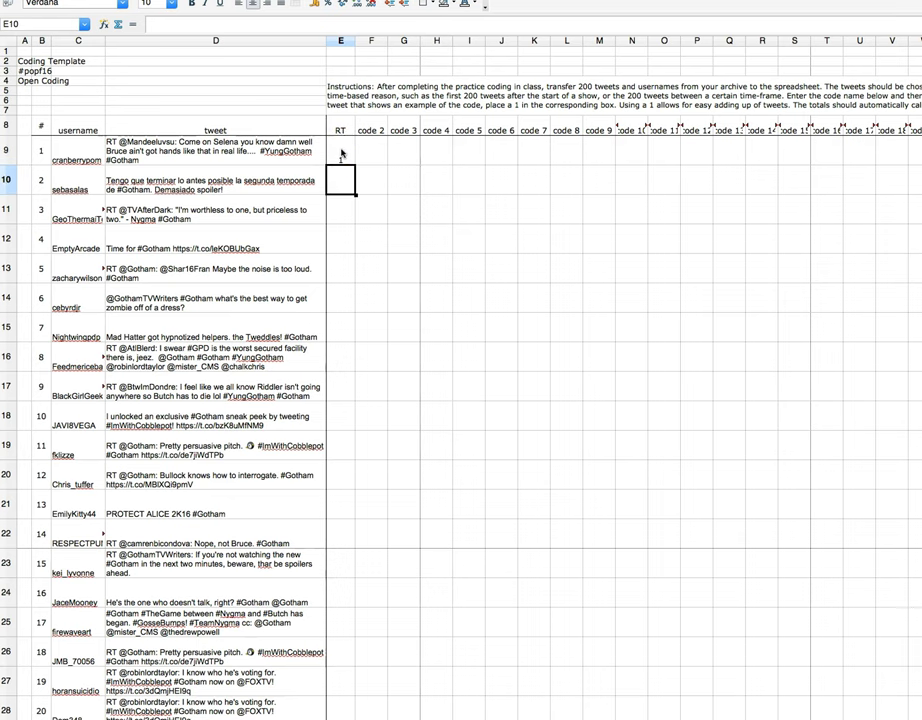
pyautogui.scroll(-20, 372, 377)
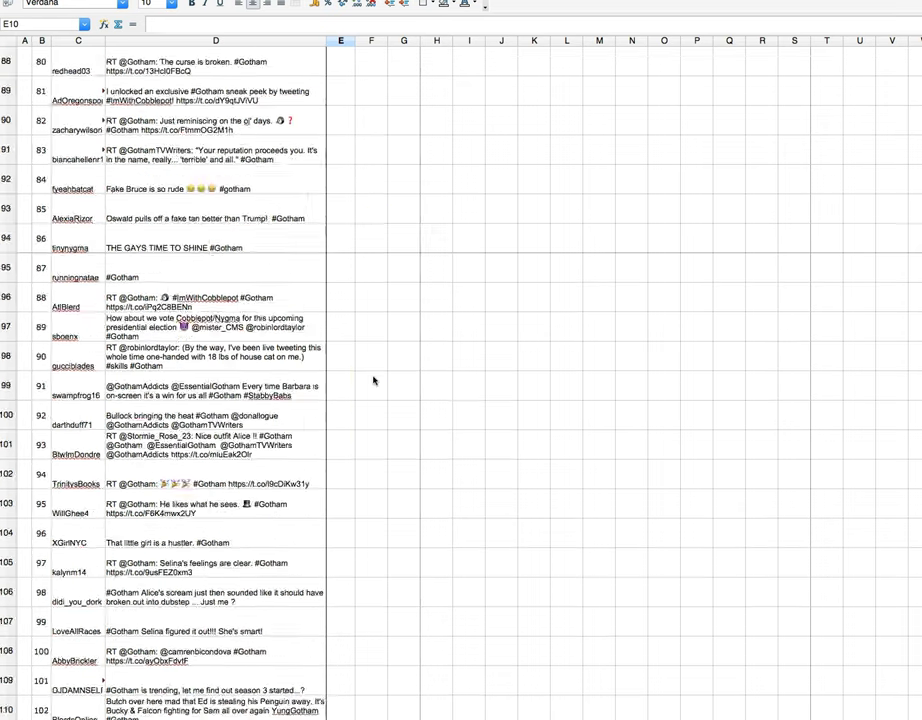
pyautogui.scroll(-15, 373, 380)
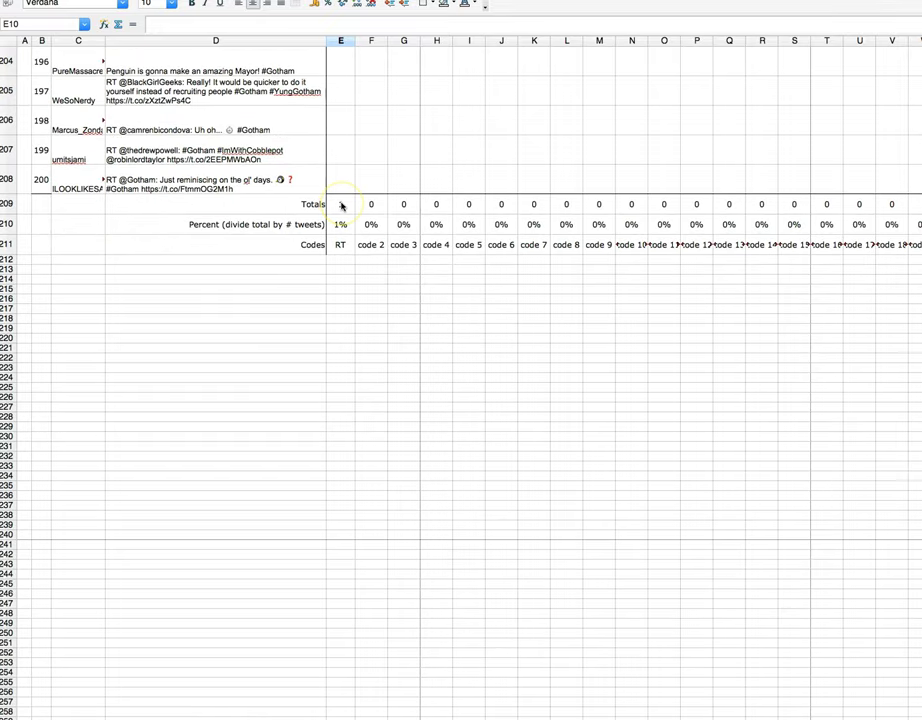
pyautogui.scroll(20, 342, 354)
pyautogui.scroll(3, 340, 356)
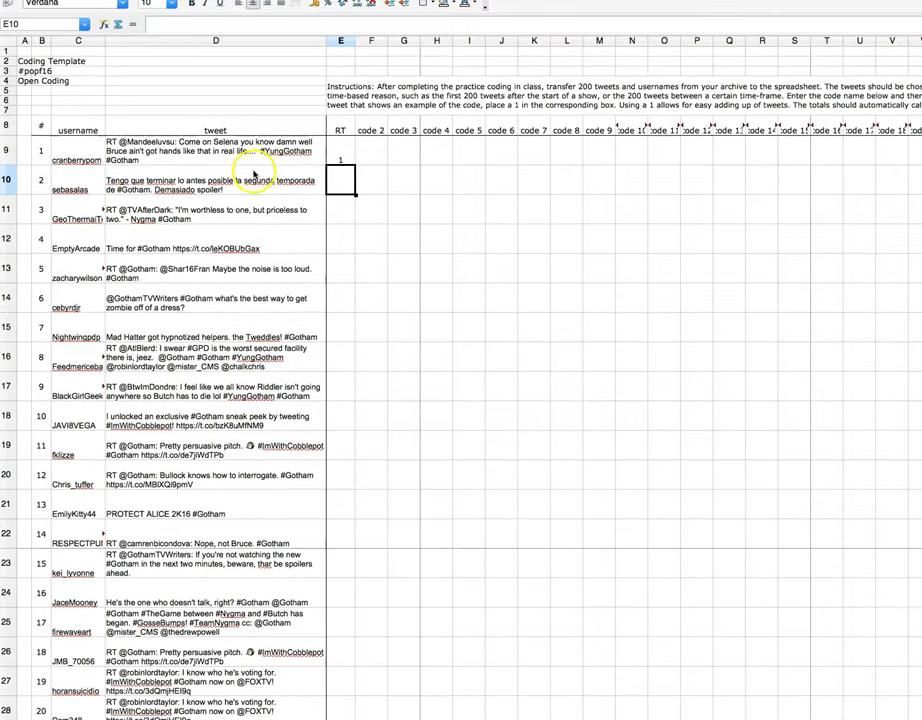
# Step: Name the code 2 header FL, mark tweet 1 under FL and tweet 2 under RT with 1s
pyautogui.click(372, 128)
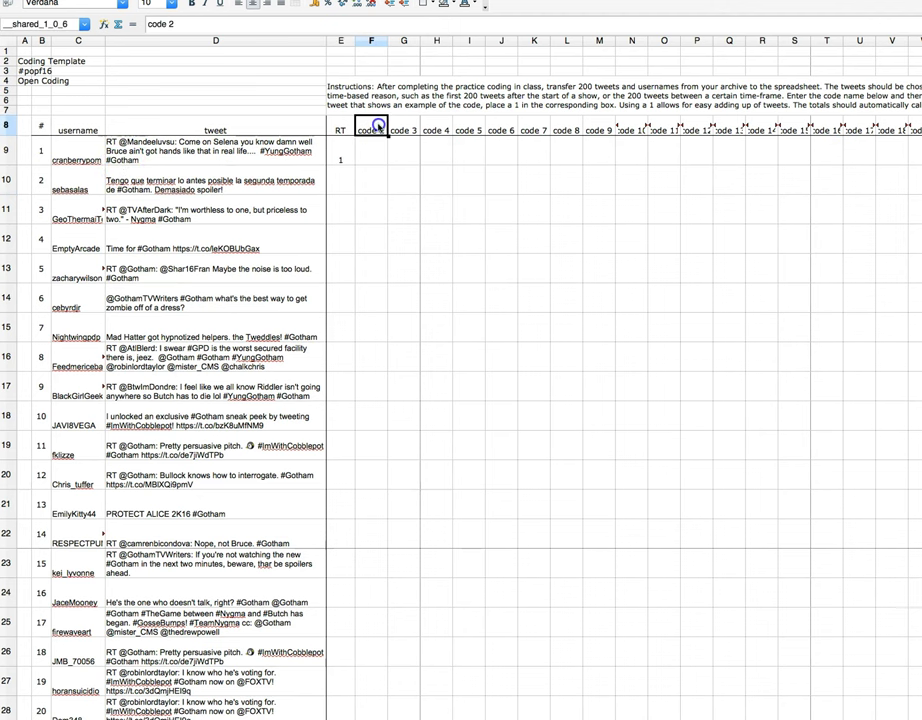
pyautogui.write('FL')
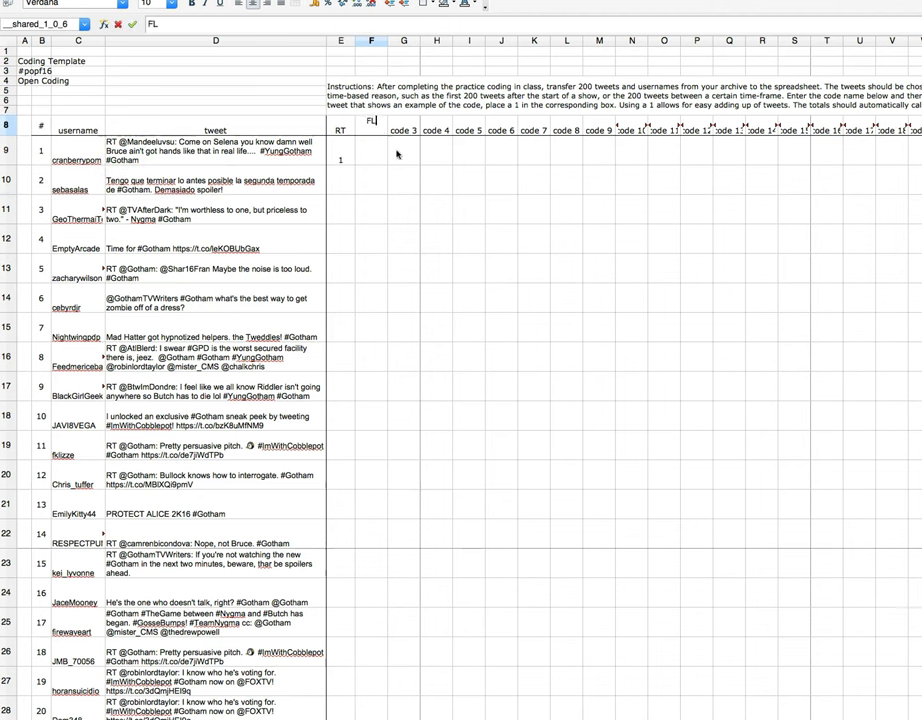
pyautogui.press('Return')
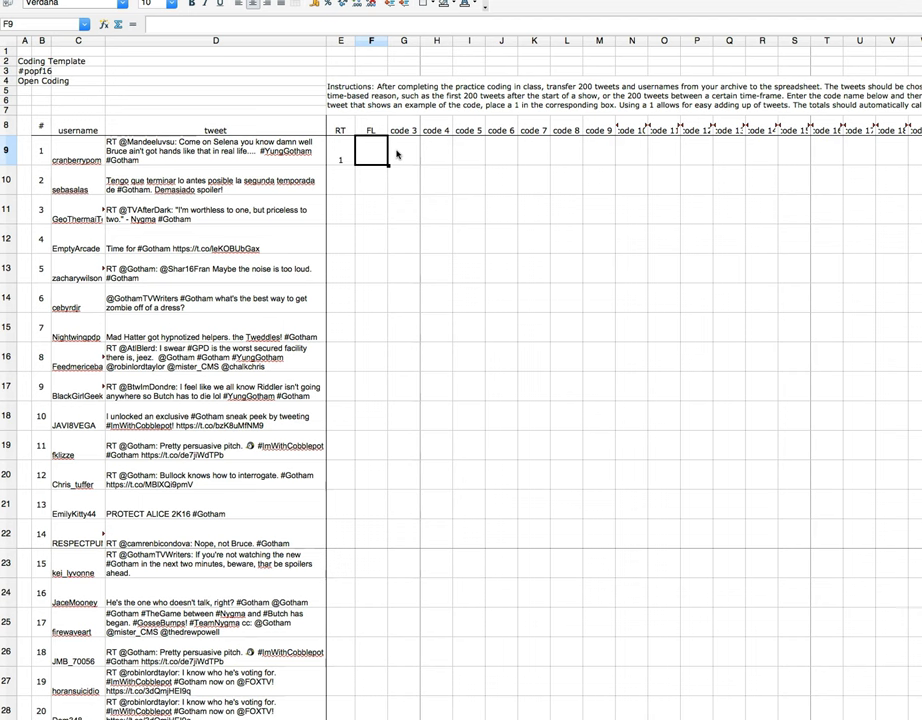
pyautogui.press('Return')
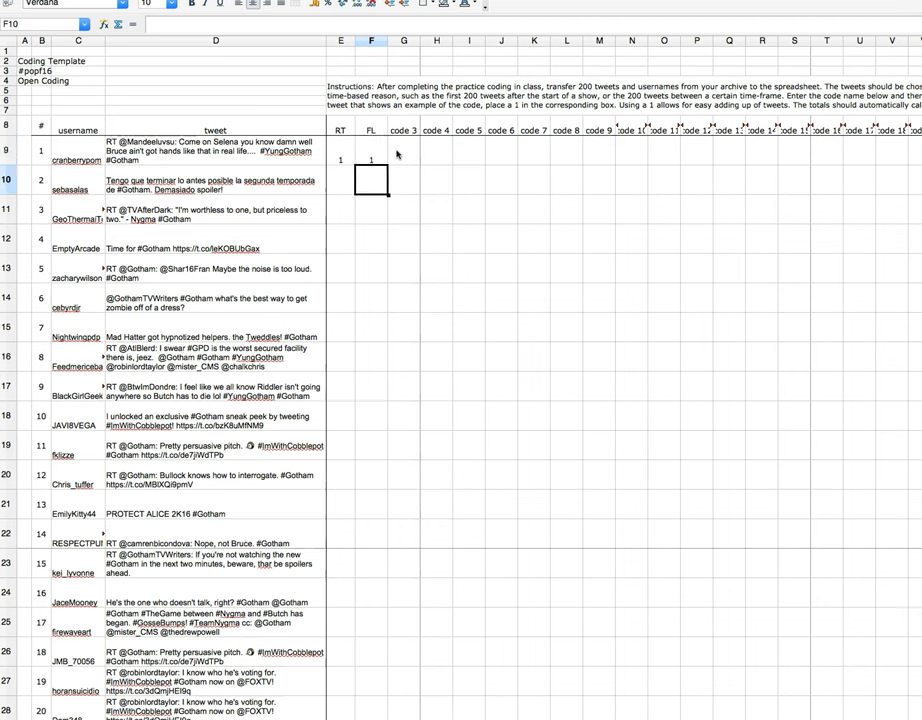
pyautogui.press('Left')
pyautogui.write('1')
pyautogui.press('Return')
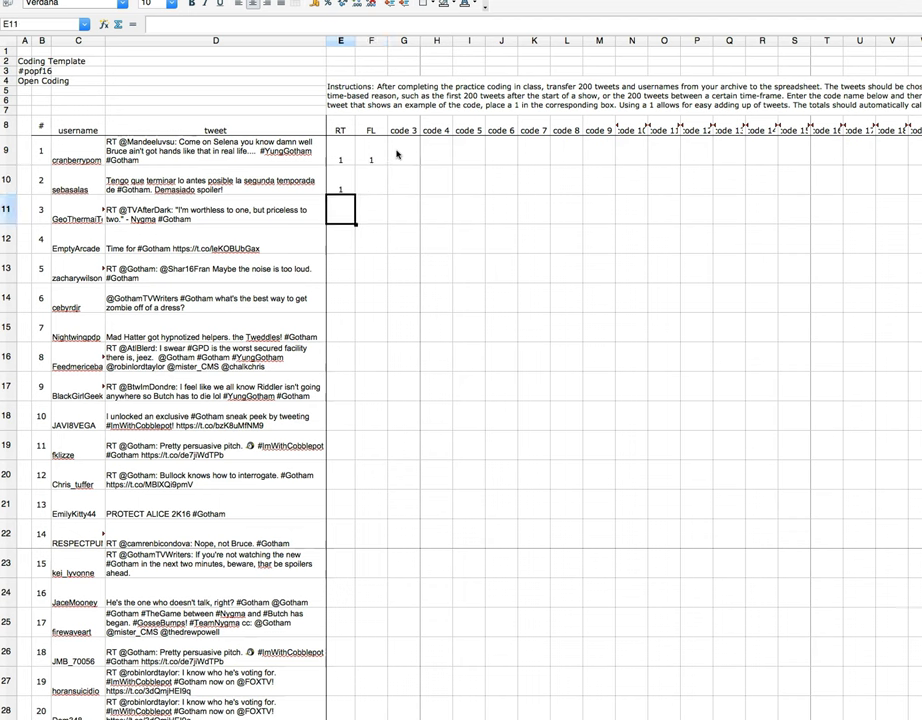
# Step: Rename the code 3 header in G8 to #G and mark tweet 3 with a 1
pyautogui.press('Up')
pyautogui.press('Up')
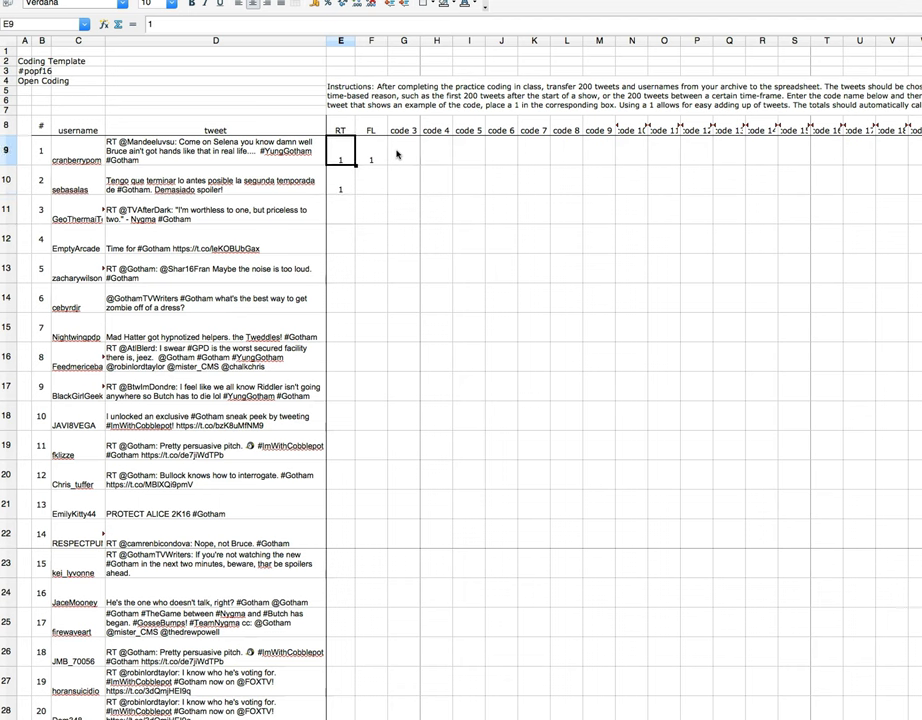
pyautogui.press('Right')
pyautogui.press('Right')
pyautogui.press('Up')
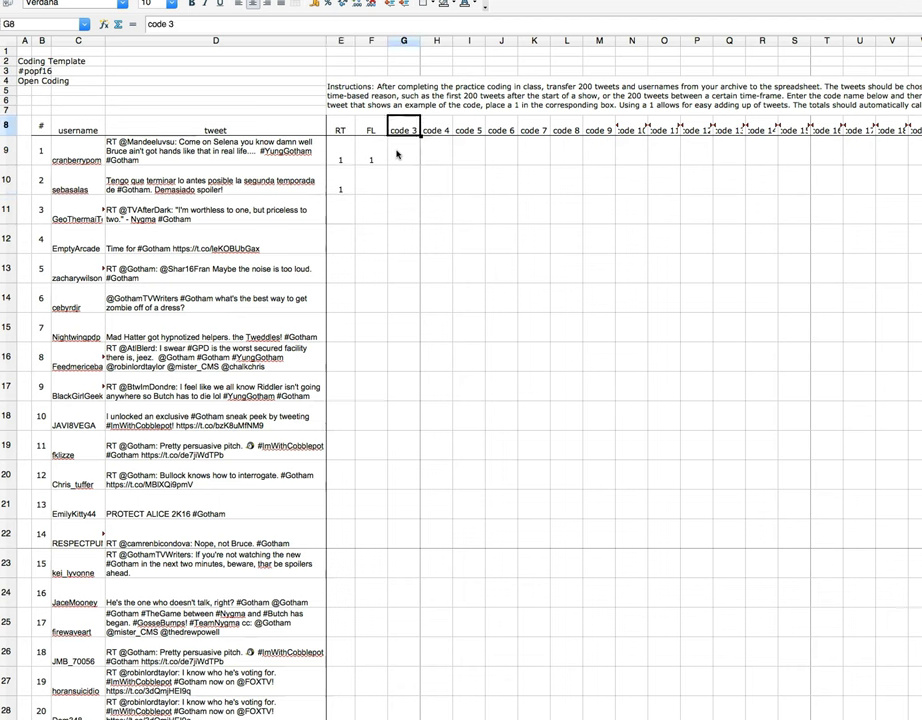
pyautogui.write('#G')
pyautogui.press('Return')
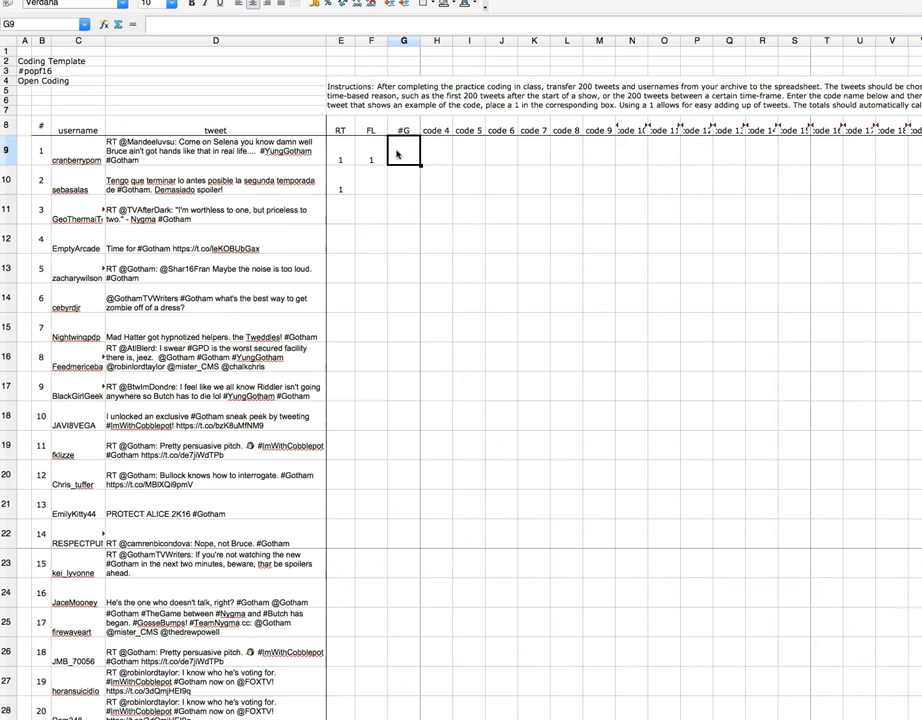
pyautogui.press('Down')
pyautogui.press('Down')
pyautogui.write('1')
pyautogui.press('Return')
# Step: Rename the code 4 header in H8 to # and mark tweet 3 with a 1
pyautogui.press('Up')
pyautogui.press('Up')
pyautogui.press('Up')
pyautogui.press('Up')
pyautogui.press('Right')
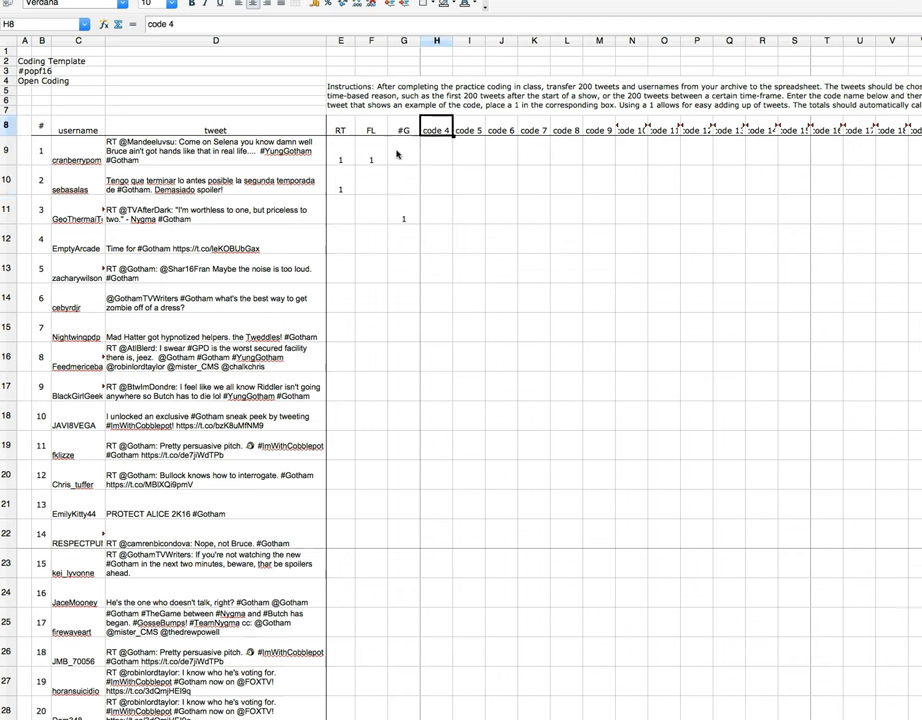
pyautogui.write('#')
pyautogui.press('Return')
pyautogui.press('Down')
pyautogui.press('Down')
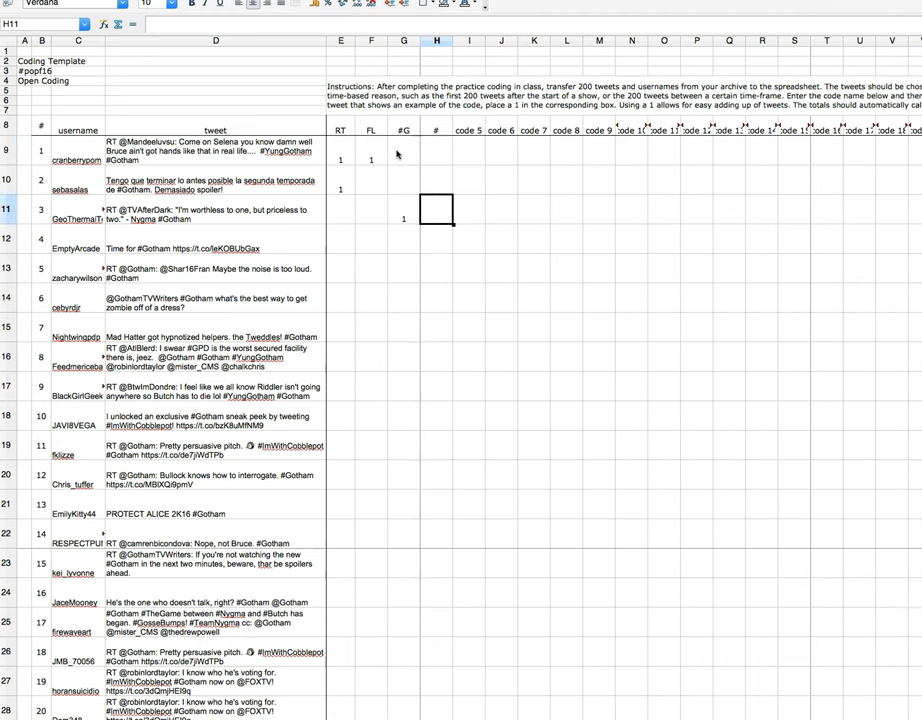
pyautogui.write('1')
pyautogui.press('Return')
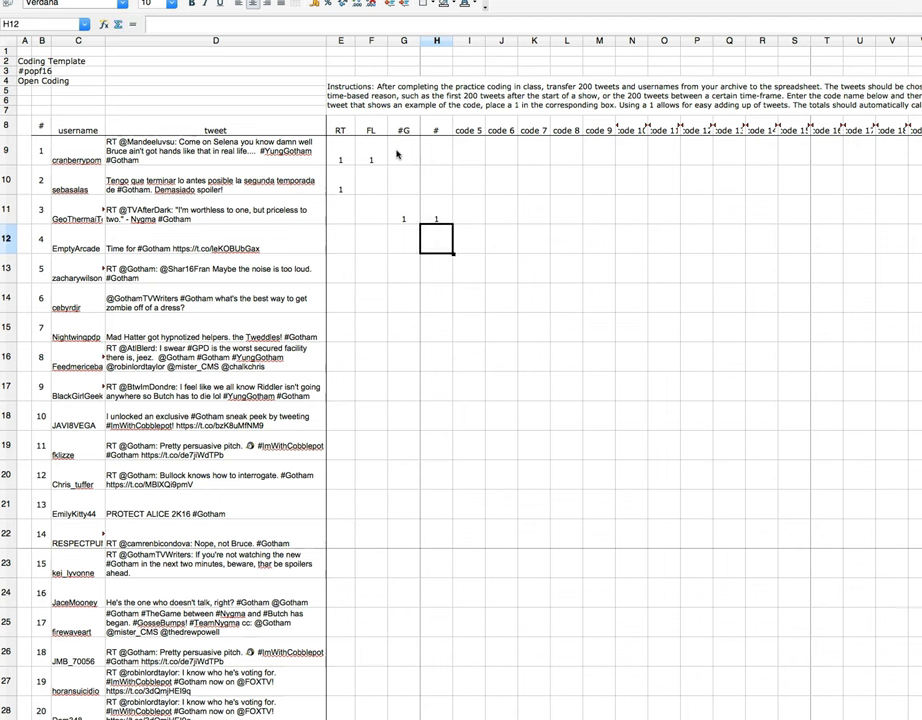
pyautogui.press('Left')
# Step: Move the #G and # marks from tweet 3 to tweet 4 in row 12
pyautogui.press('Up')
pyautogui.press('BackSpace')
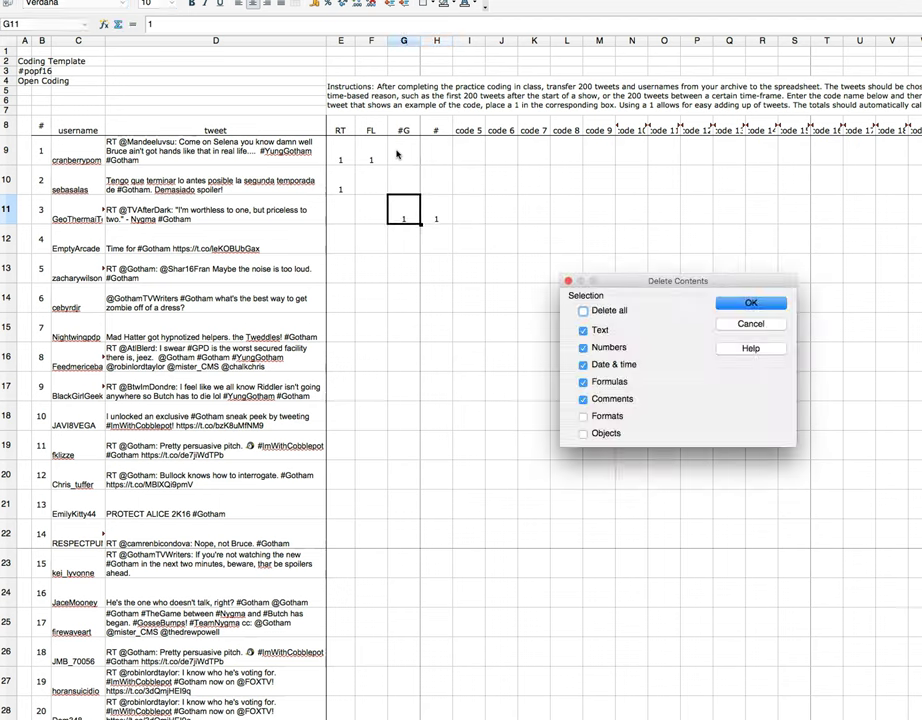
pyautogui.click(749, 324)
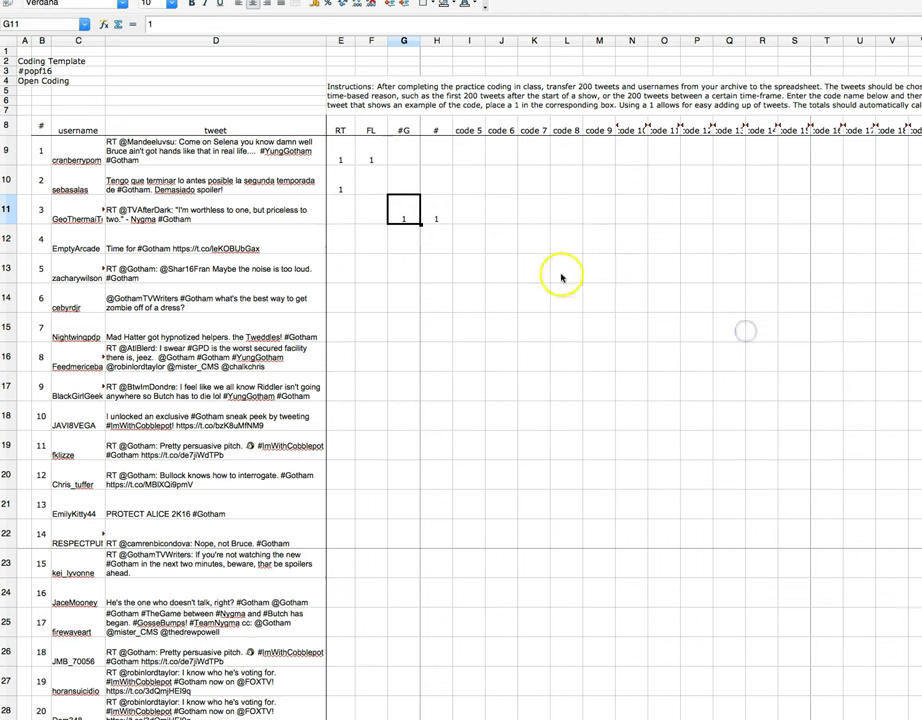
pyautogui.press('Delete')
pyautogui.press('Right')
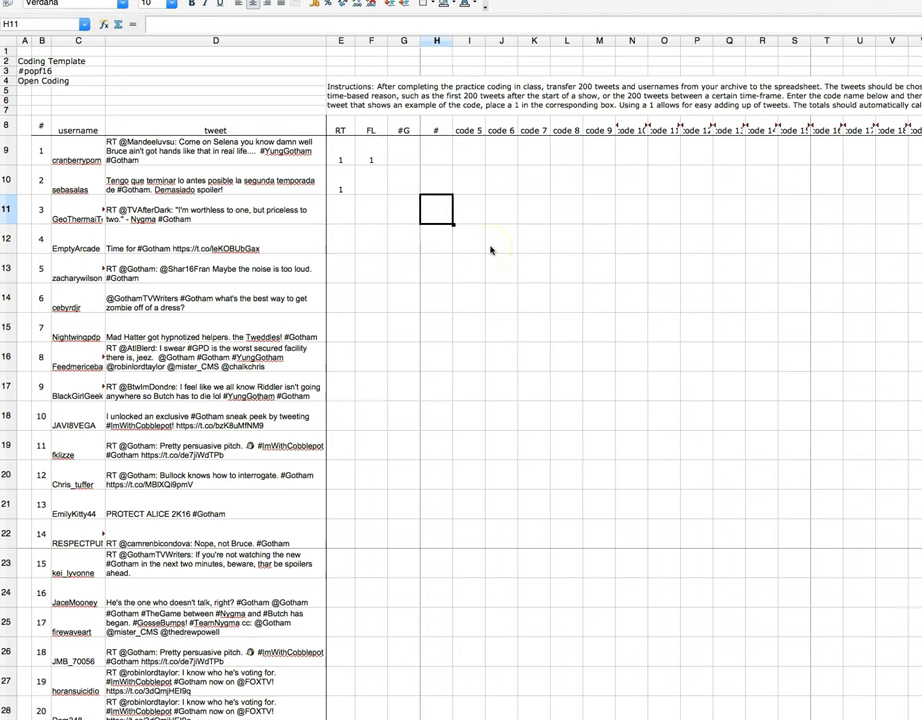
pyautogui.press('Down')
pyautogui.press('Left')
pyautogui.write('1')
pyautogui.press('Right')
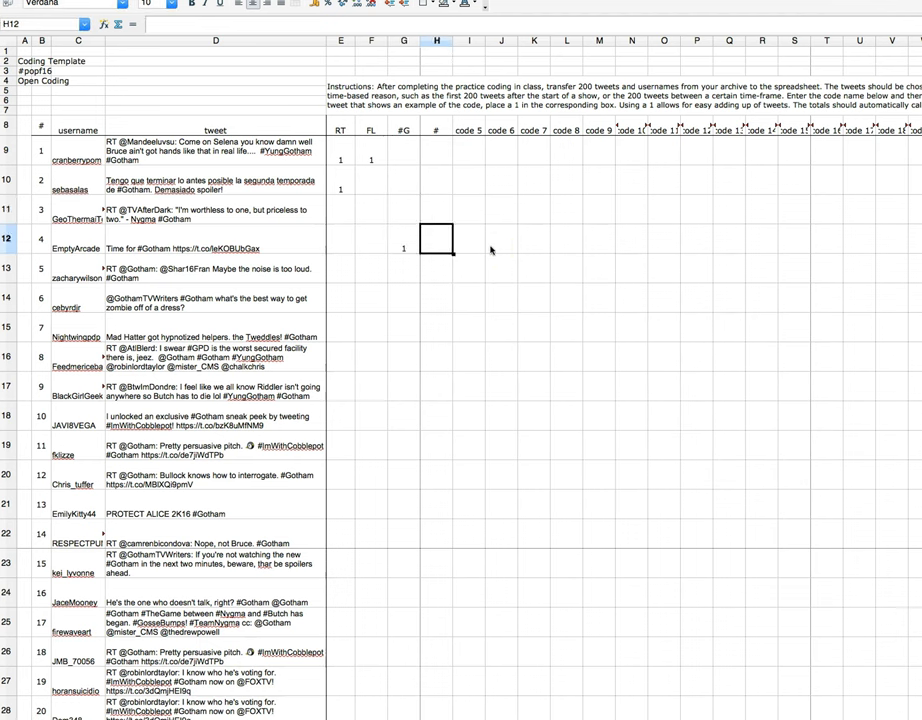
pyautogui.write('1')
# Step: Code tweet 3 as a retweet with a 1 in the RT column
pyautogui.press('Up')
pyautogui.press('Left')
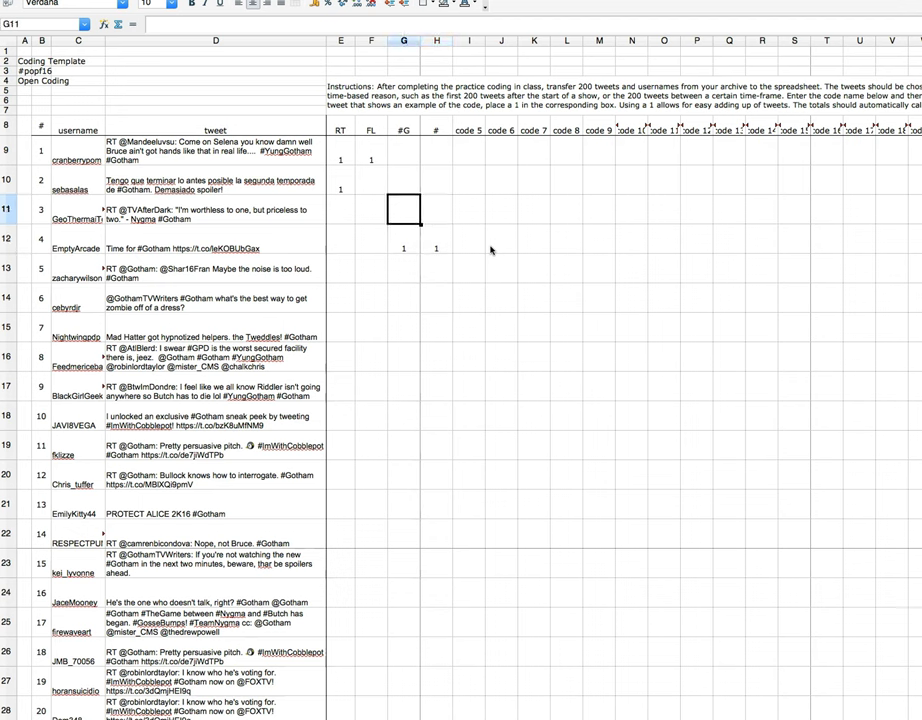
pyautogui.press('Left')
pyautogui.press('Left')
pyautogui.write('1')
pyautogui.press('Return')
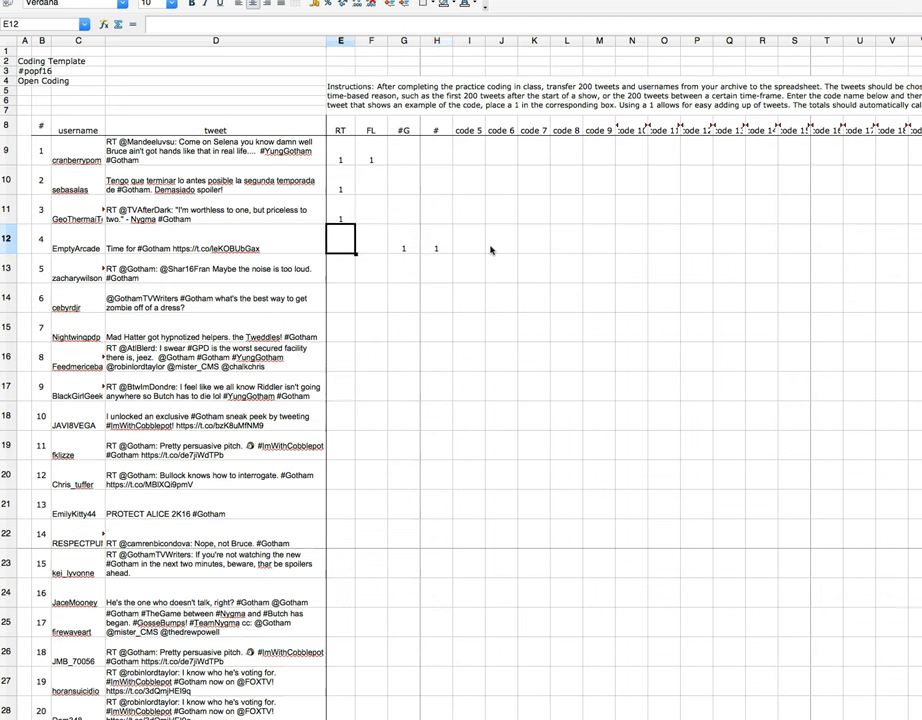
# Step: Rename the code 5 header to Link and mark tweet 4 with a 1
pyautogui.press('Right')
pyautogui.press('Right')
pyautogui.press('Right')
pyautogui.press('Right')
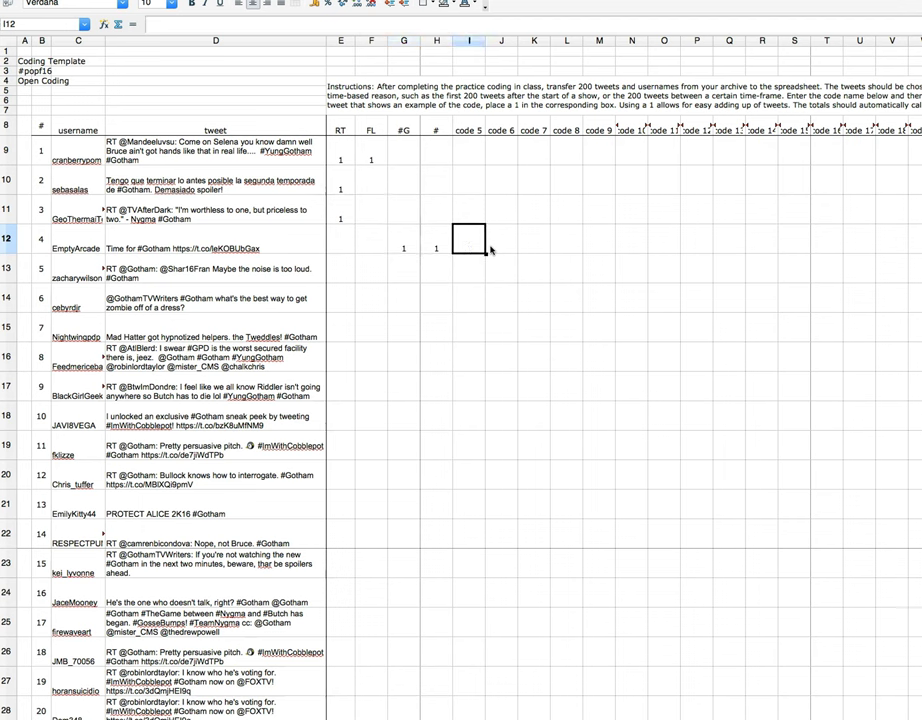
pyautogui.press('Up')
pyautogui.press('Up')
pyautogui.press('Up')
pyautogui.press('Up')
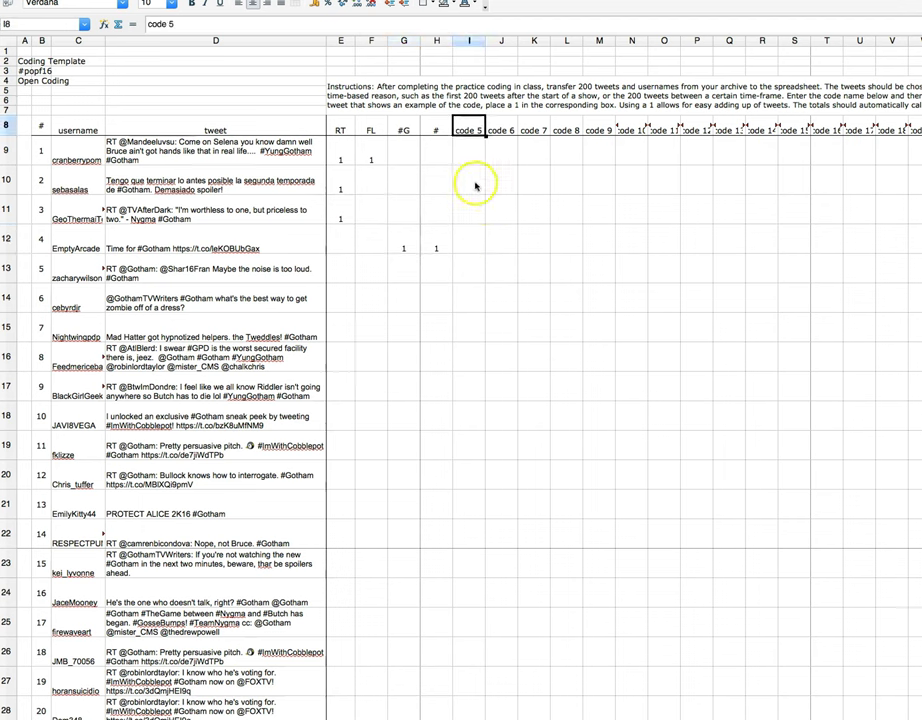
pyautogui.doubleClick(465, 121)
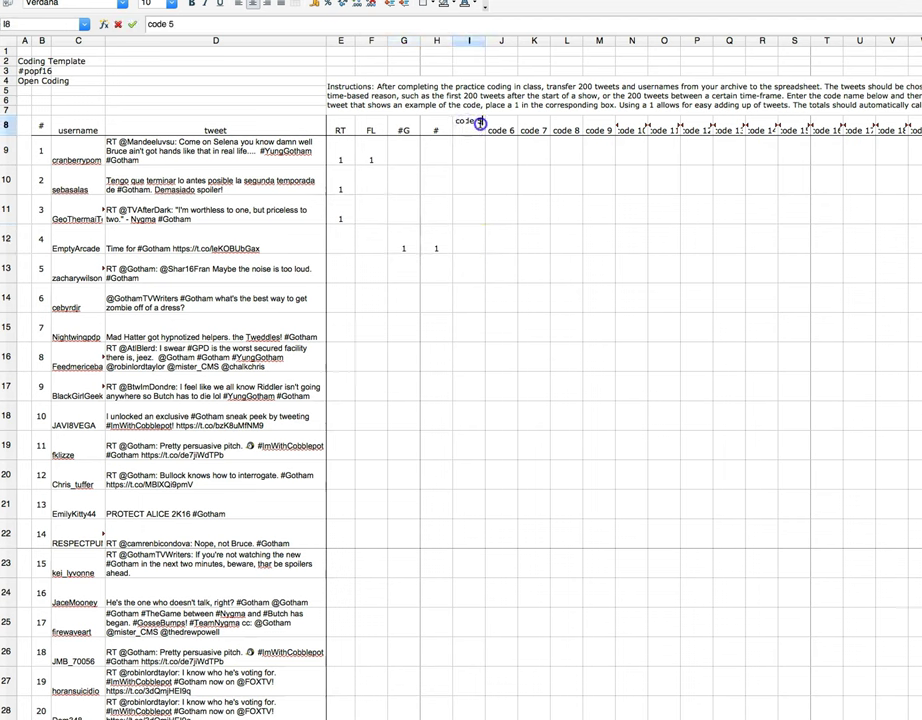
pyautogui.moveTo(470, 123); pyautogui.dragTo(449, 124)
pyautogui.write('4')
pyautogui.press('Return')
pyautogui.press('Down')
pyautogui.press('Down')
pyautogui.press('Down')
pyautogui.write('1')
pyautogui.press('Tab')
# Step: Copy the t.co link from tweet 4's text in D12 and go to the browser
pyautogui.doubleClick(187, 246)
pyautogui.moveTo(173, 231); pyautogui.dragTo(260, 230)
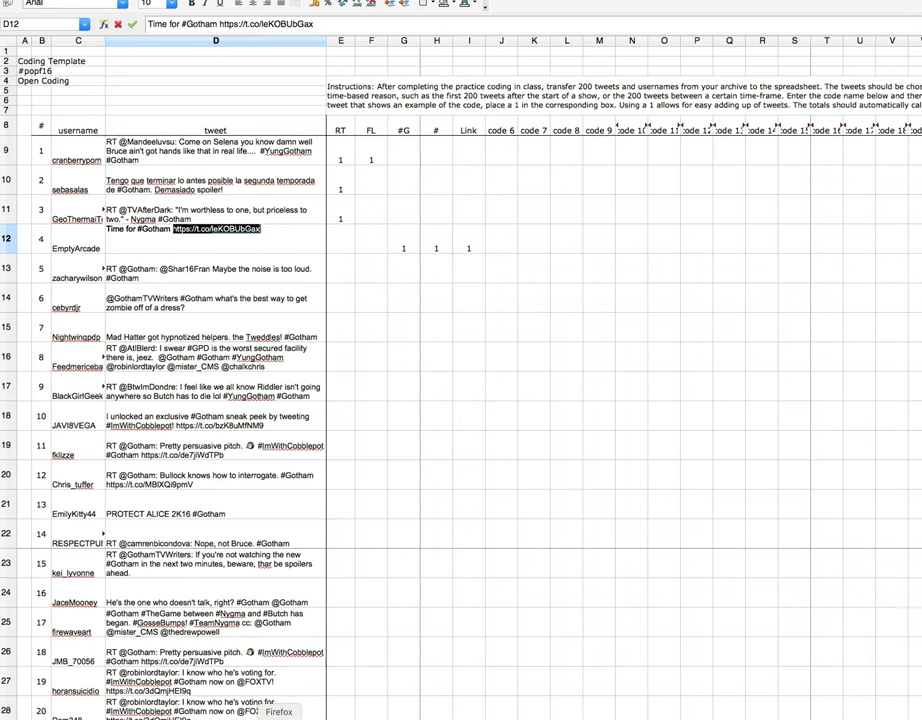
pyautogui.click(279, 716)
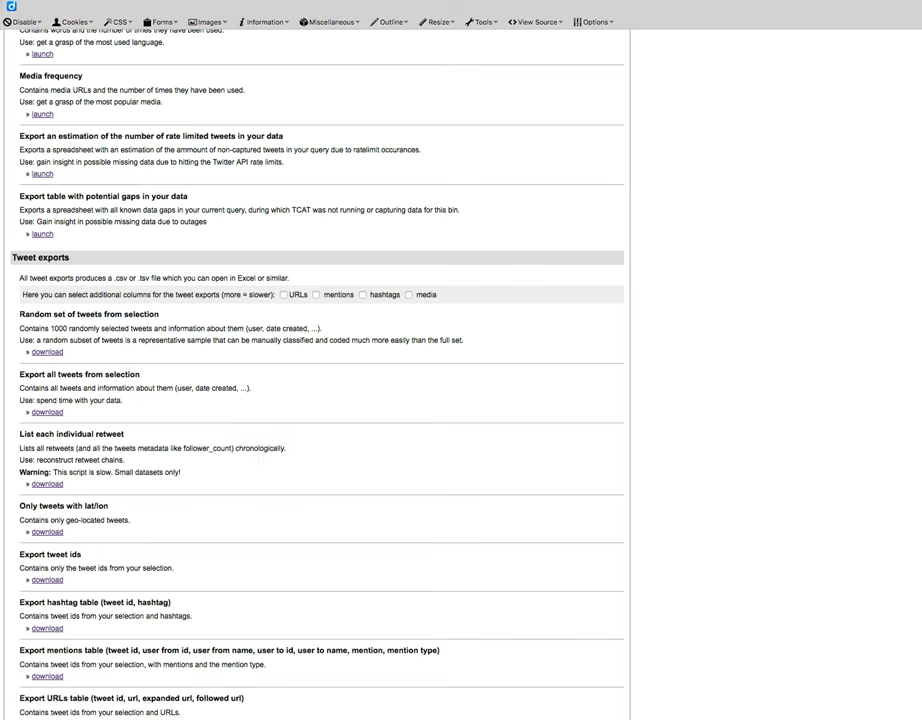
# Step: Open a new Firefox tab to load tweet 4's copied t.co link
pyautogui.hotkey('ctrl', 't')
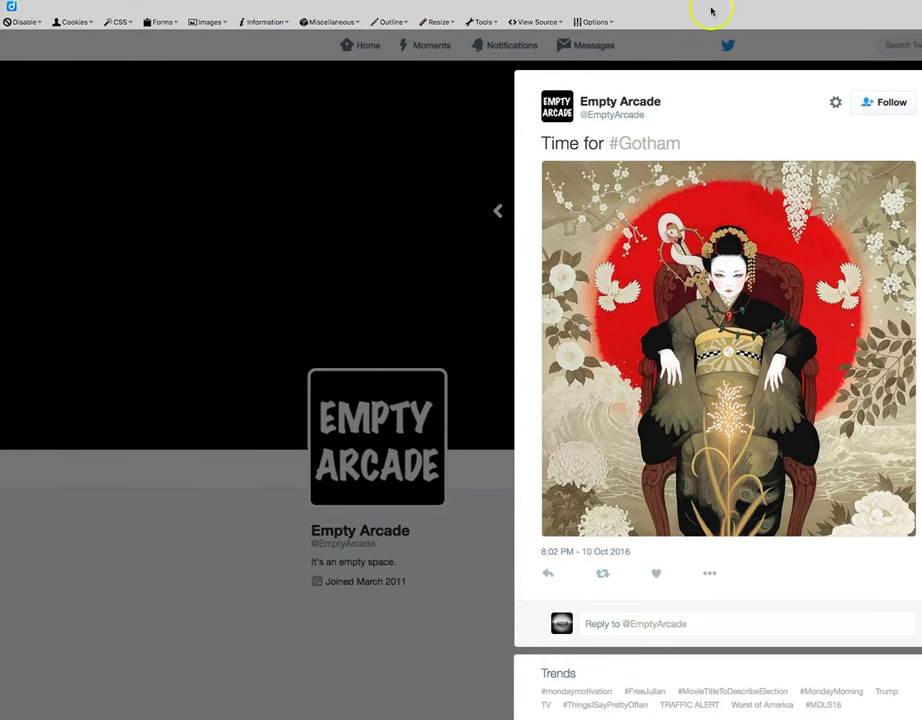
# Step: Back in Calc, rename the code 6 header to LPH and mark tweet 4 with a 1
pyautogui.click(494, 716)
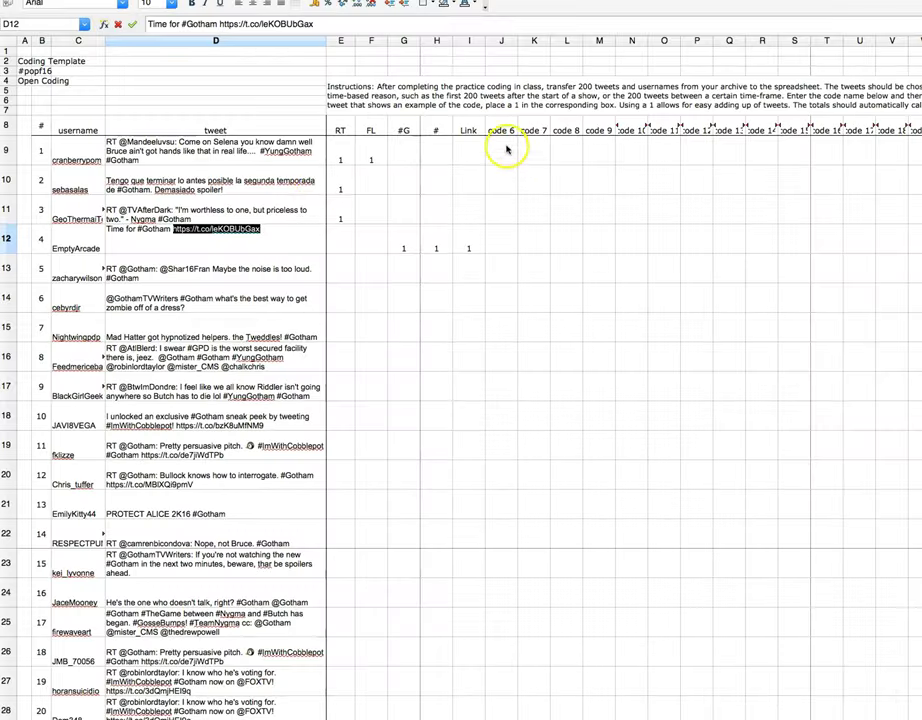
pyautogui.click(503, 131)
pyautogui.doubleClick(506, 133)
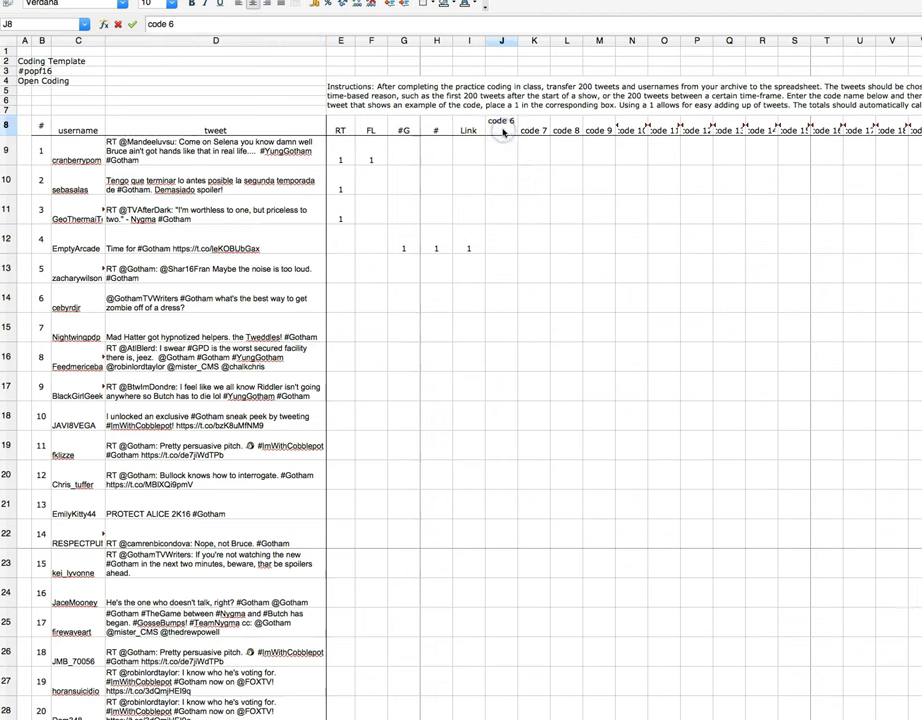
pyautogui.write('==')
pyautogui.press('BackSpace')
pyautogui.press('BackSpace')
pyautogui.press('BackSpace')
pyautogui.press('BackSpace')
pyautogui.press('BackSpace')
pyautogui.press('BackSpace')
pyautogui.press('BackSpace')
pyautogui.write('LPH')
pyautogui.press('Return')
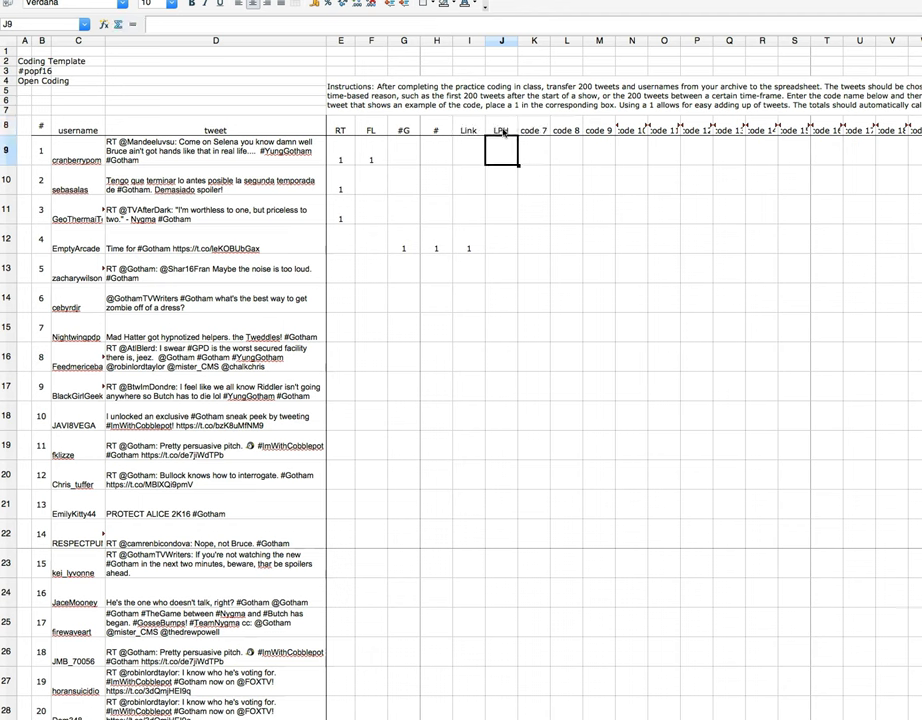
pyautogui.click(501, 237)
pyautogui.write('1')
pyautogui.press('Return')
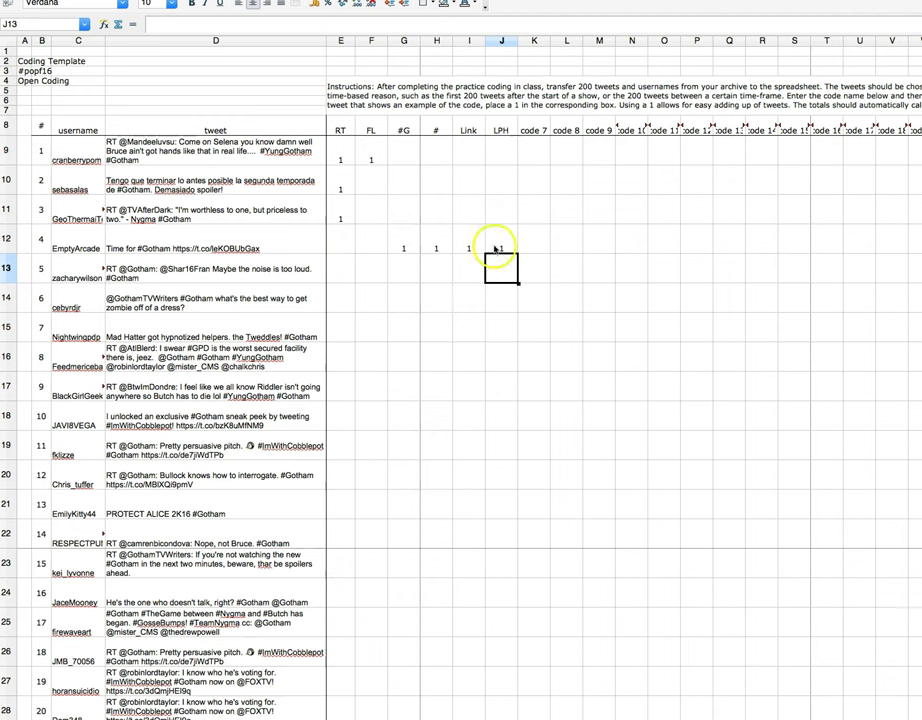
# Step: Rename the code 7 header to Start and mark tweet 4 with a 1
pyautogui.click(536, 130)
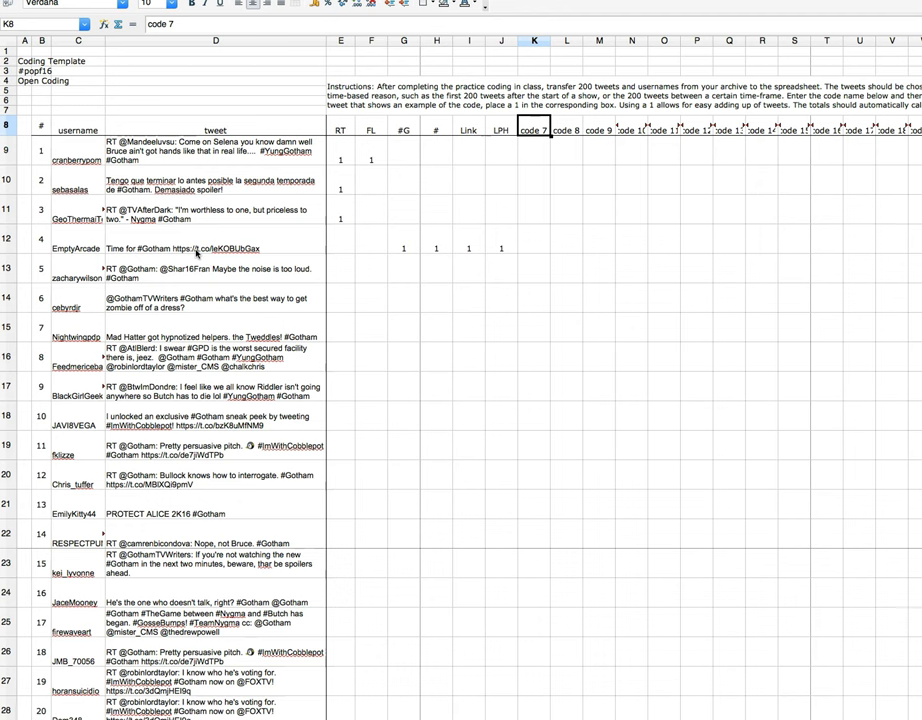
pyautogui.write('T')
pyautogui.write('tart')
pyautogui.press('Return')
pyautogui.press('Return')
pyautogui.press('Return')
pyautogui.press('Return')
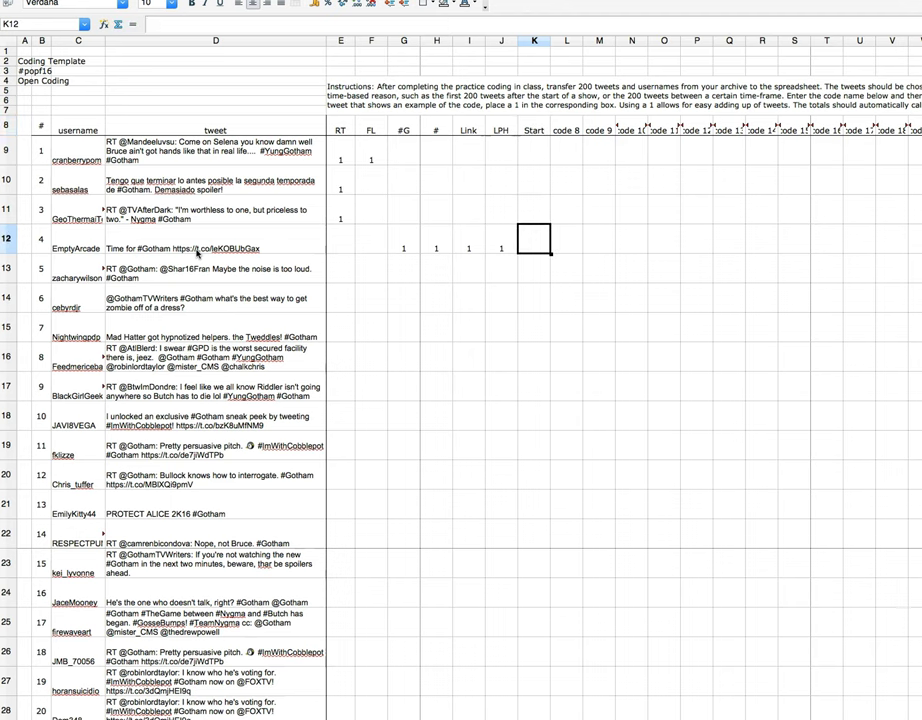
pyautogui.write('1')
pyautogui.press('Return')
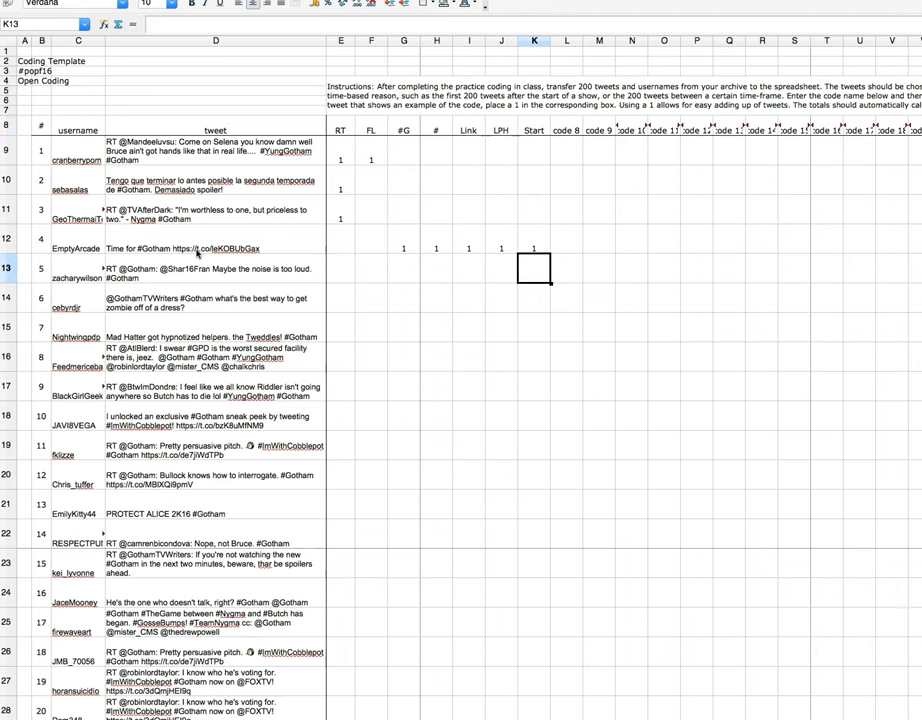
# Step: Scroll the coding sheet down and back up to review the seven named code columns
pyautogui.scroll(-2, 247, 640)
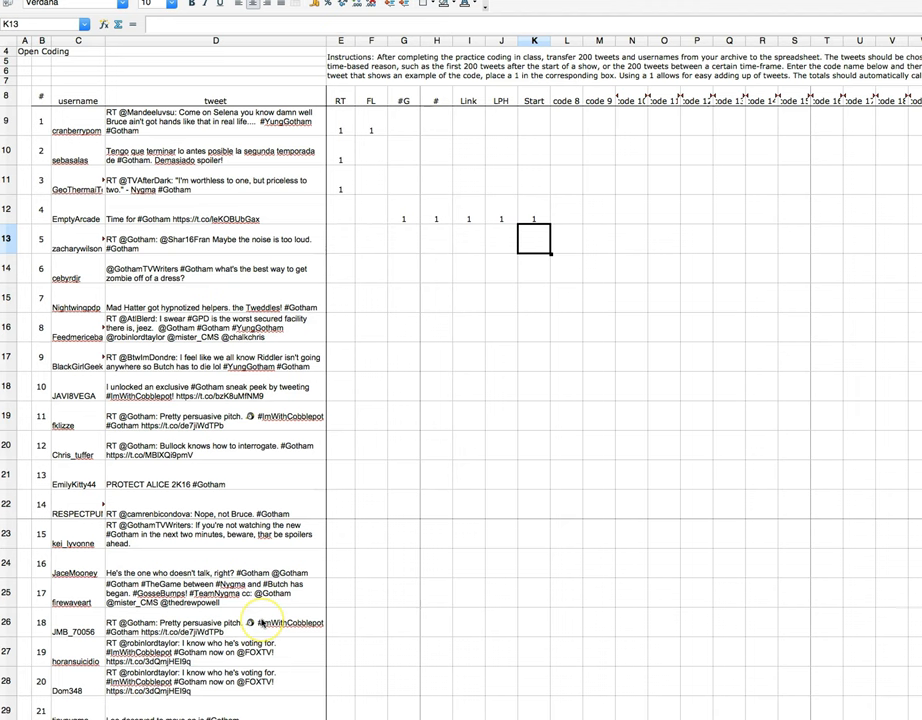
pyautogui.scroll(2, 262, 622)
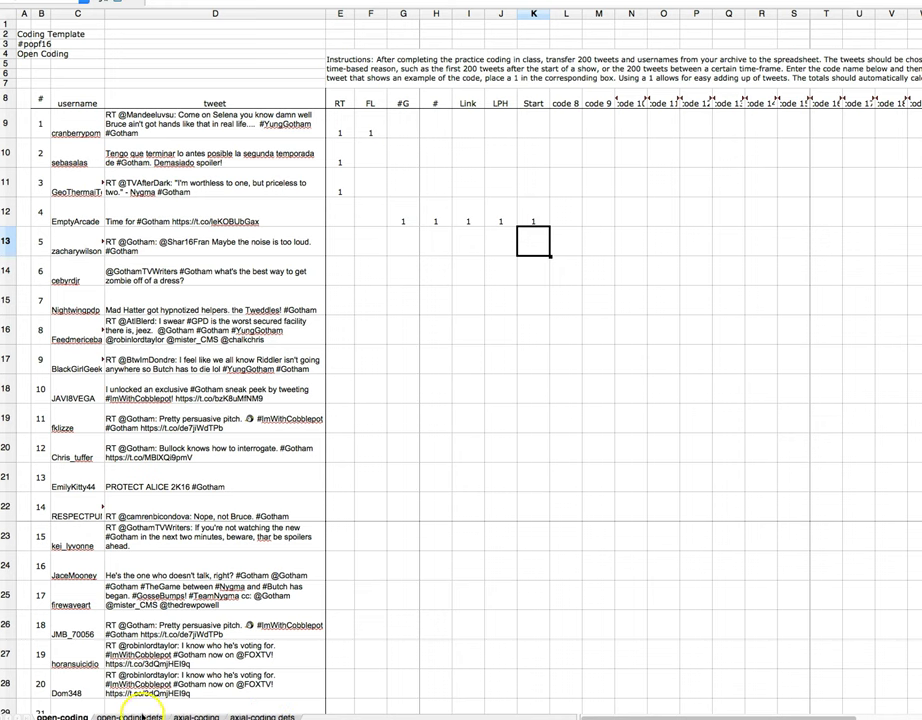
# Step: On open-coding defs, enter code RT with the definition 'A tweet that is a retweet.'
pyautogui.click(128, 716)
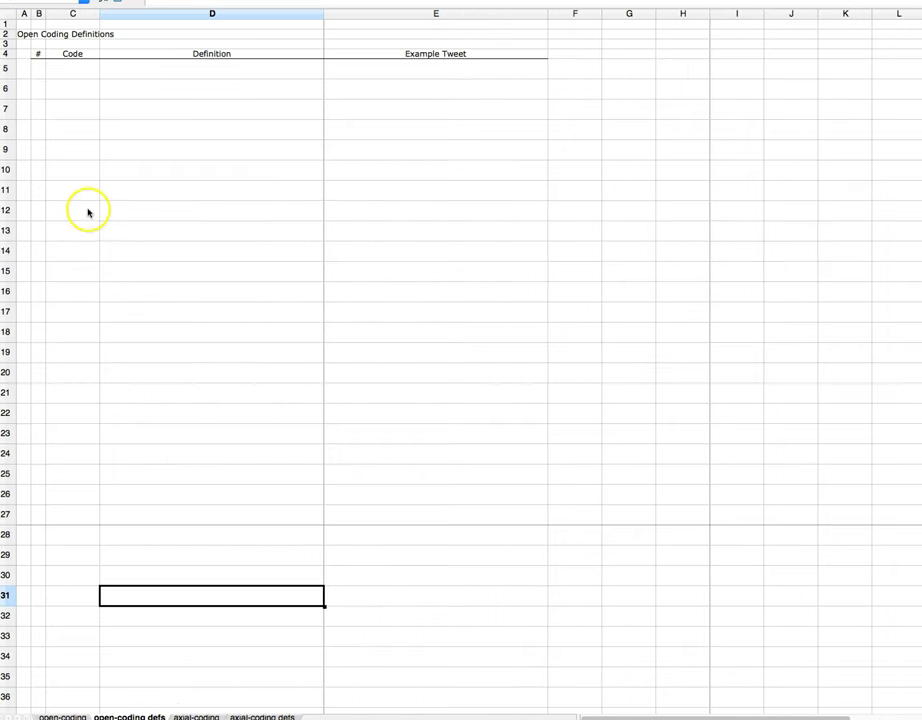
pyautogui.click(38, 69)
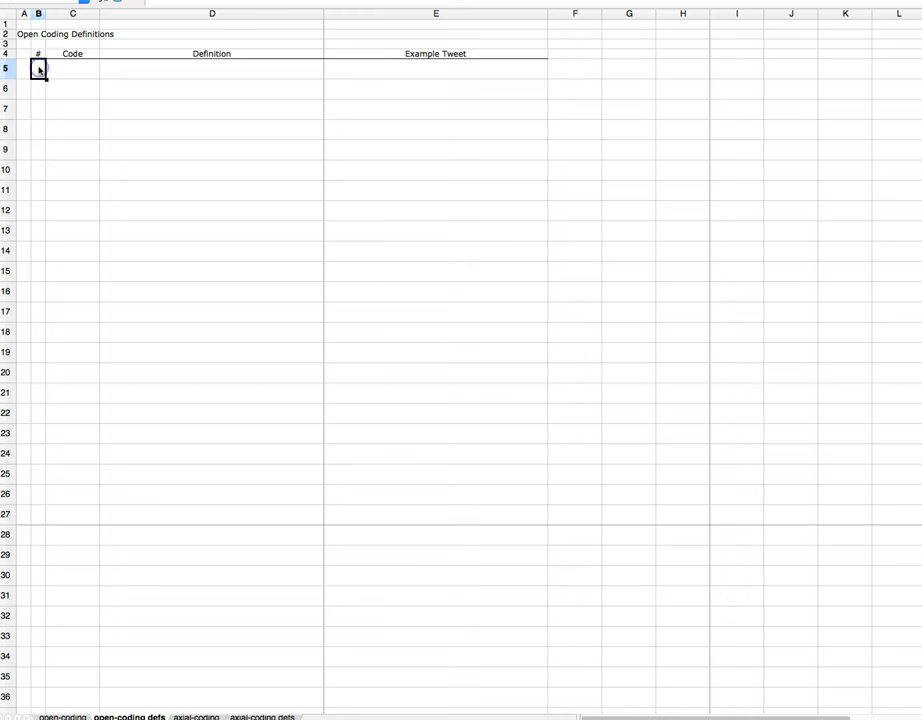
pyautogui.press('Down')
pyautogui.press('Up')
pyautogui.press('Right')
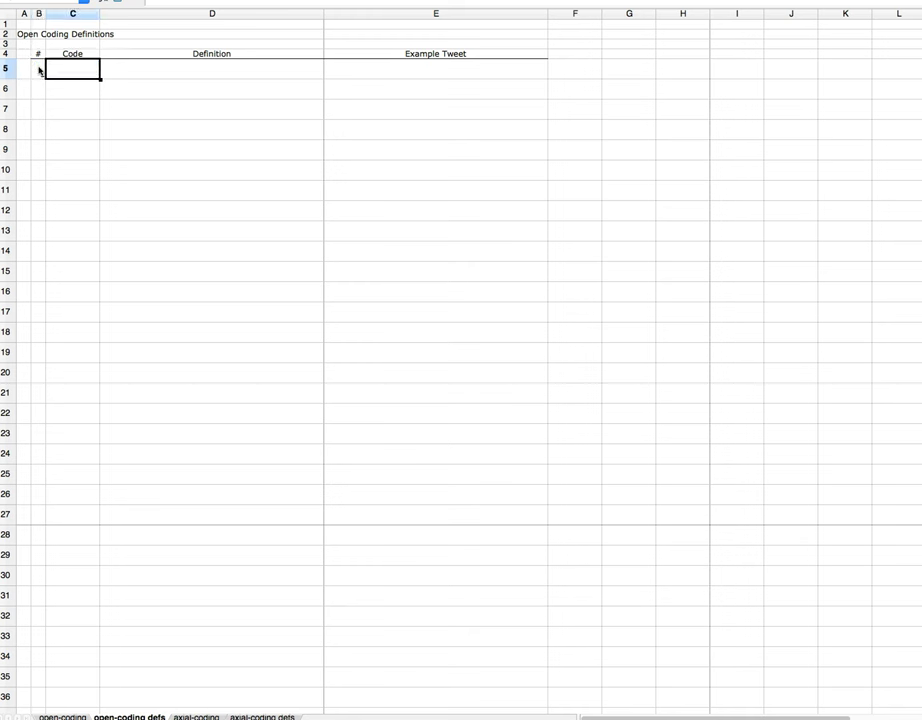
pyautogui.write('RT')
pyautogui.press('Return')
pyautogui.press('Up')
pyautogui.press('Right')
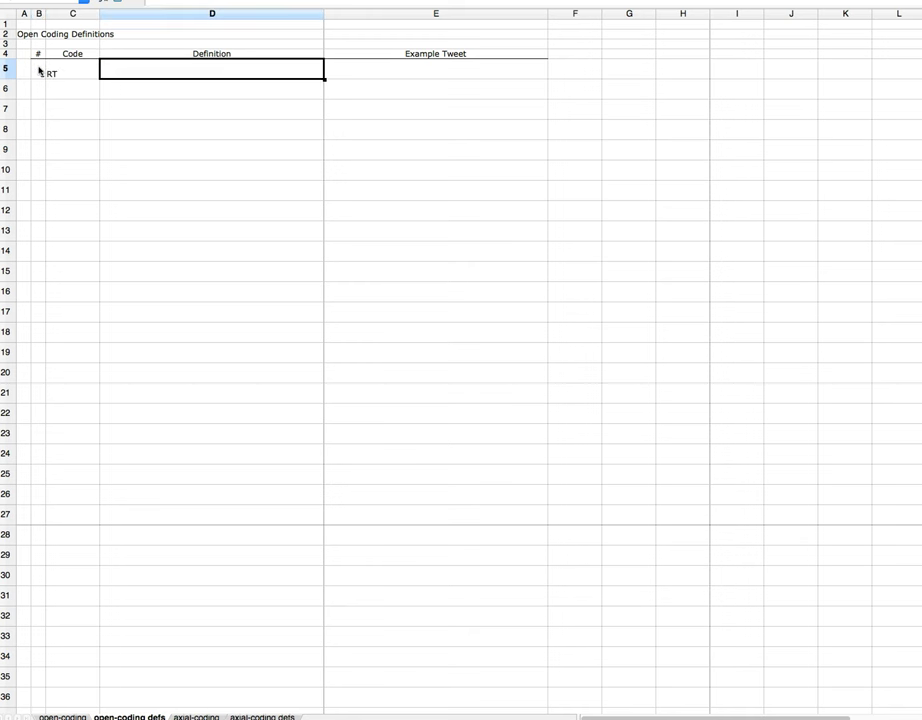
pyautogui.write('A tweet that is a retweet.')
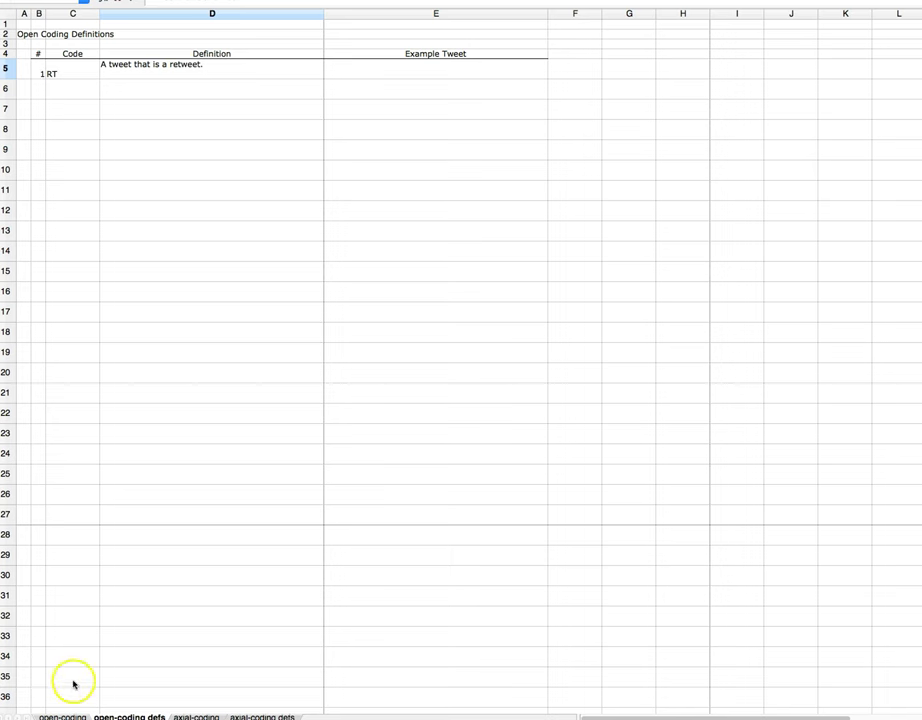
# Step: Paste tweet 1 from D9 into E5 as RT's example and heighten row 5
pyautogui.click(62, 717)
pyautogui.click(179, 137)
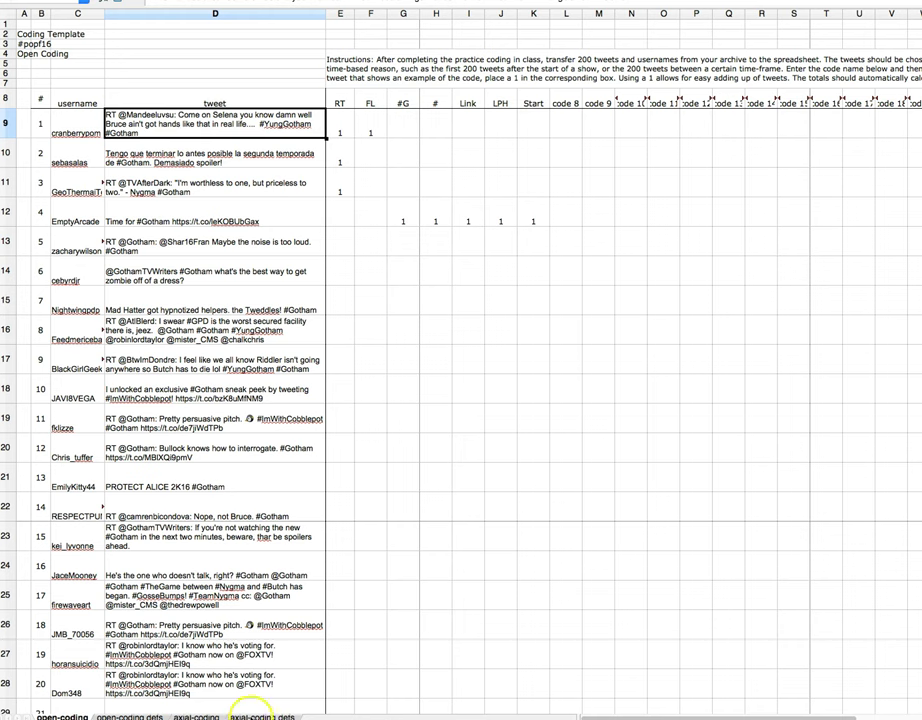
pyautogui.click(259, 717)
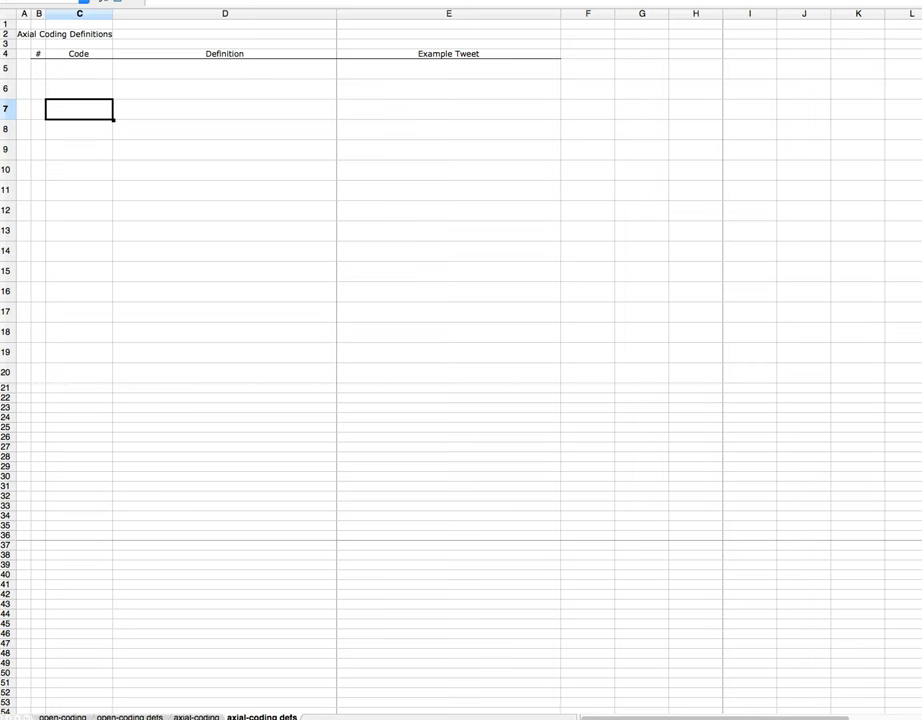
pyautogui.click(130, 717)
pyautogui.click(381, 67)
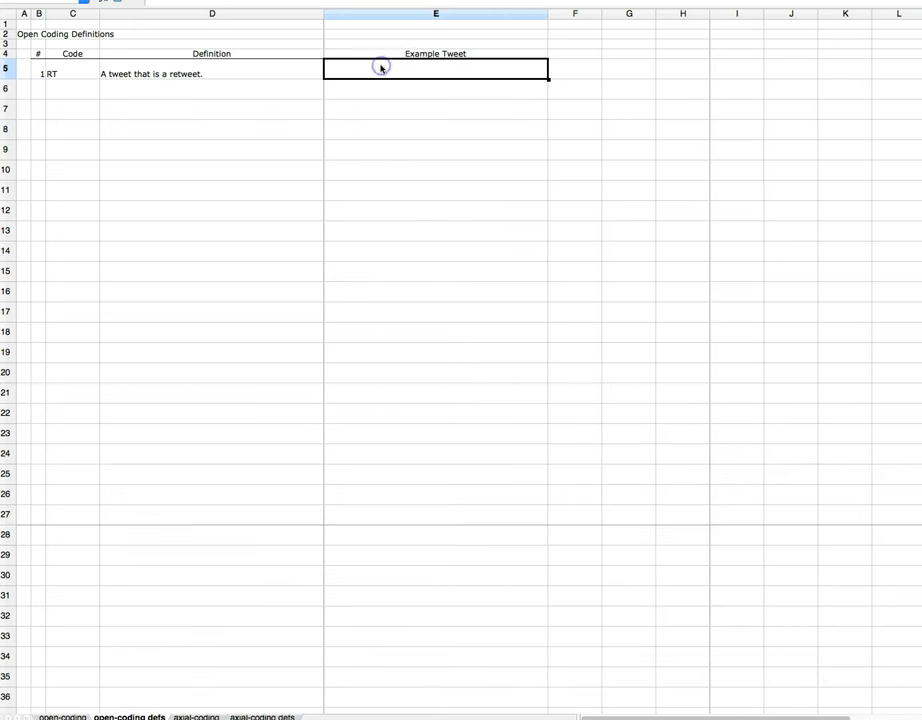
pyautogui.write("Bruce ain't got hands like that in real life.... #YungGotham #Gotham")
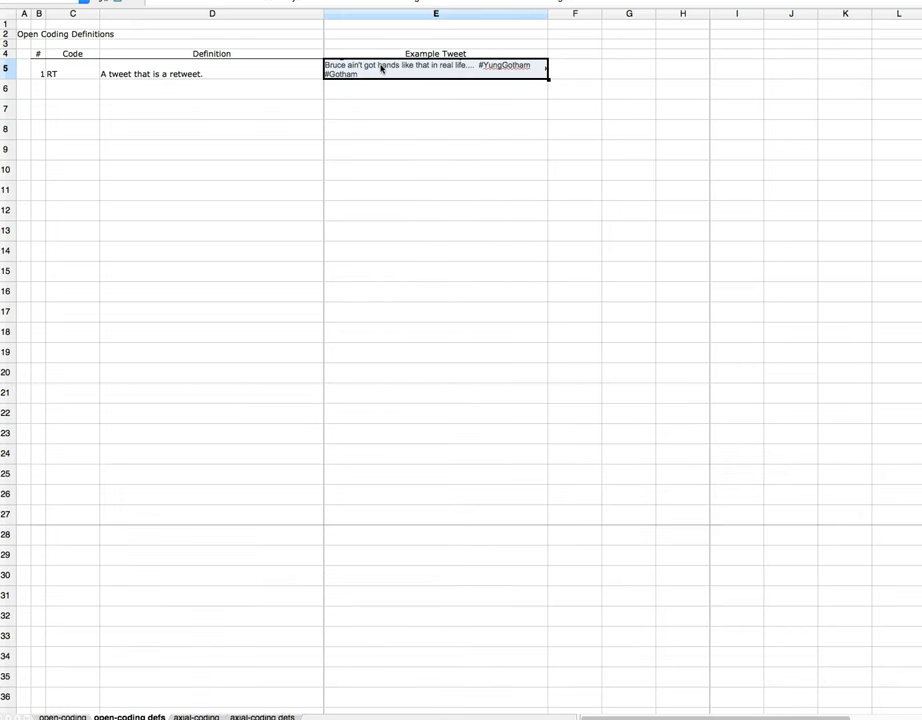
pyautogui.moveTo(5, 80); pyautogui.dragTo(5, 96)
# Step: Fill row 6 with number 2, code FL and definition 'A tweet that is in a foreign language.'
pyautogui.click(44, 111)
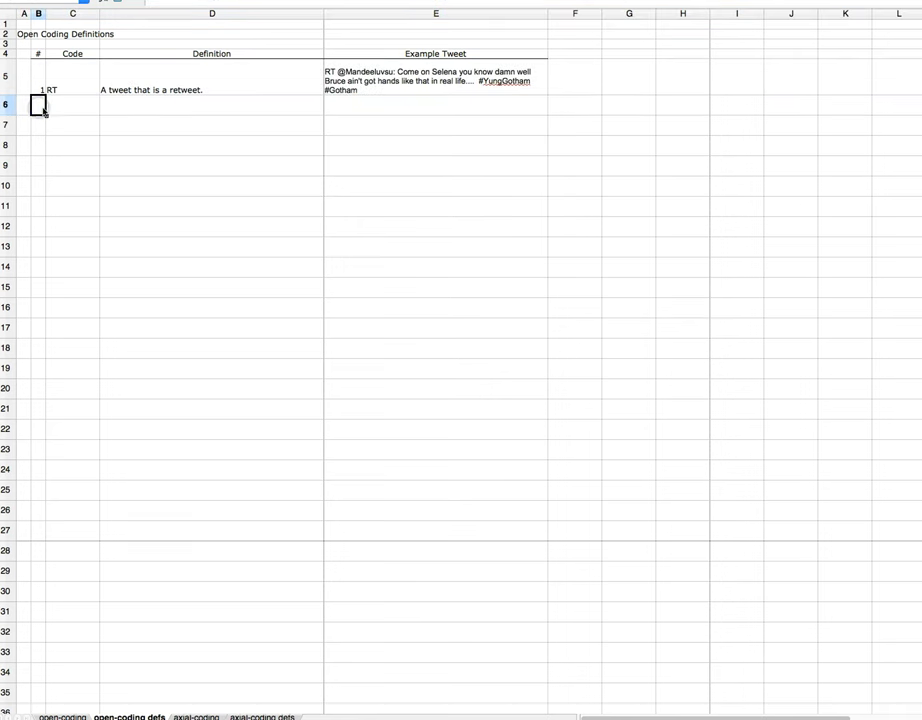
pyautogui.write('2')
pyautogui.press('Tab')
pyautogui.write('FL')
pyautogui.press('Tab')
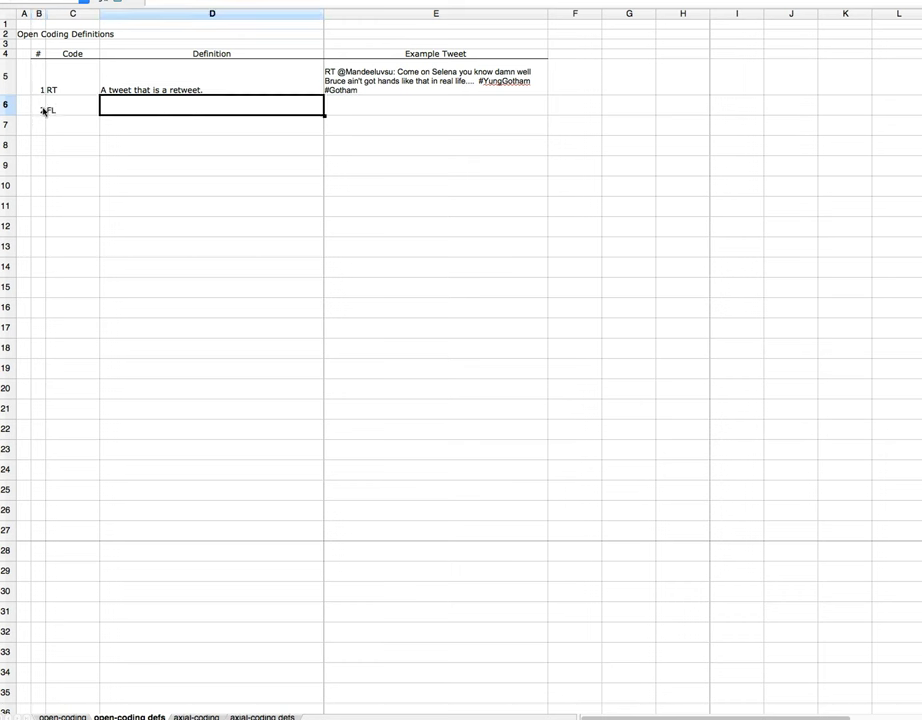
pyautogui.write('A tweet that is in a foreign language.')
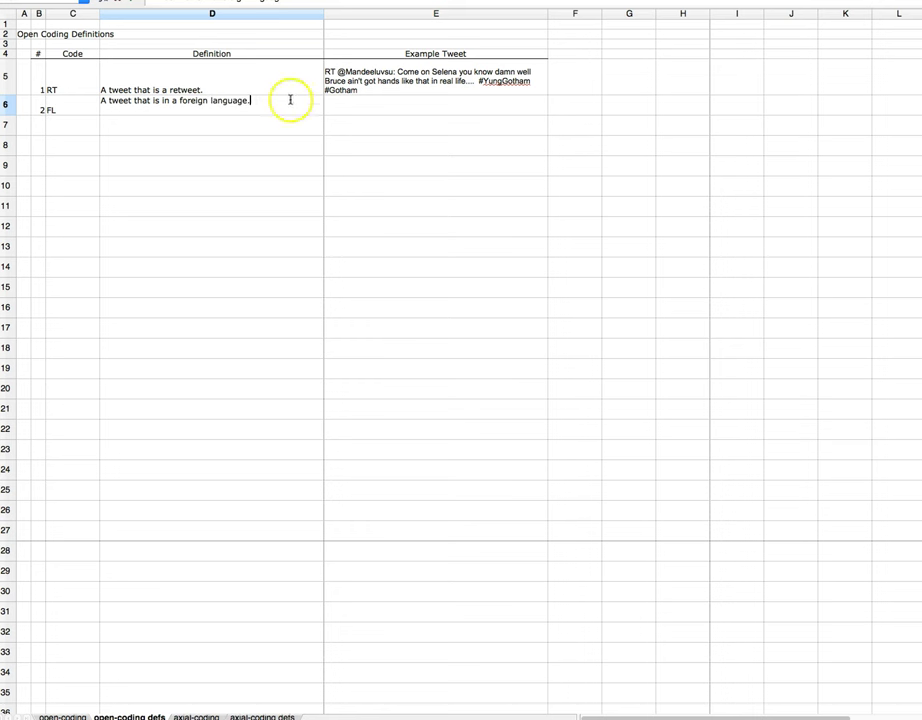
pyautogui.click(328, 112)
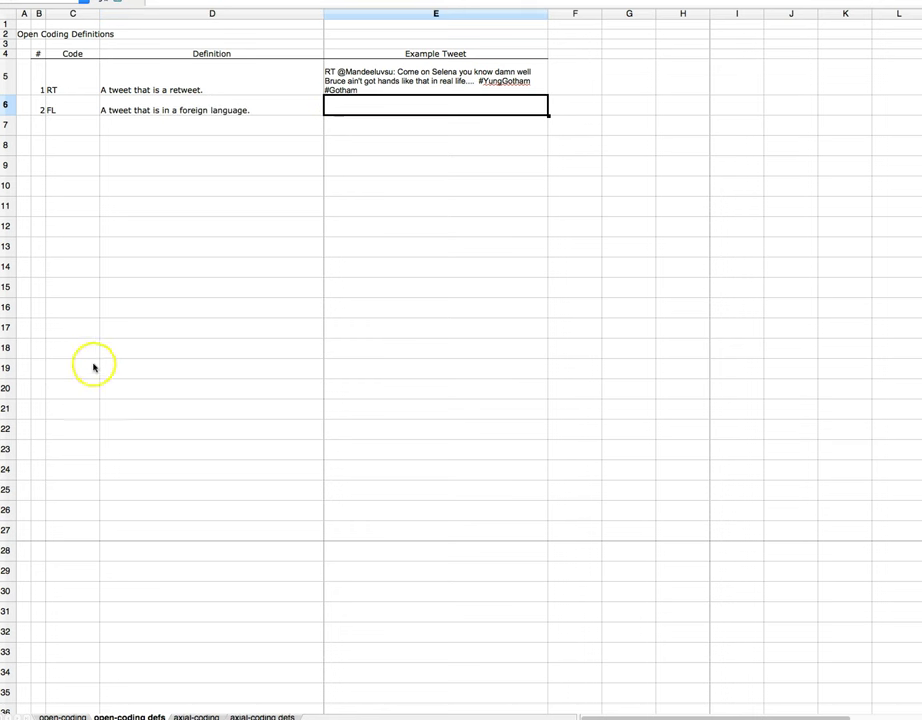
# Step: Paste the Spanish tweet from open-coding D10 into E6 as FL's example
pyautogui.click(62, 716)
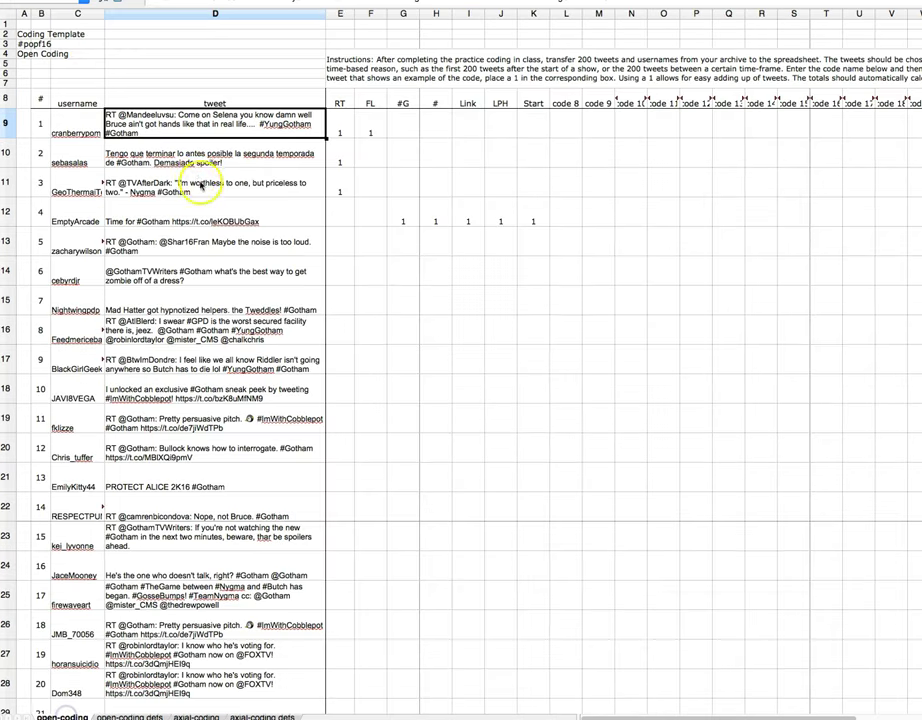
pyautogui.click(128, 160)
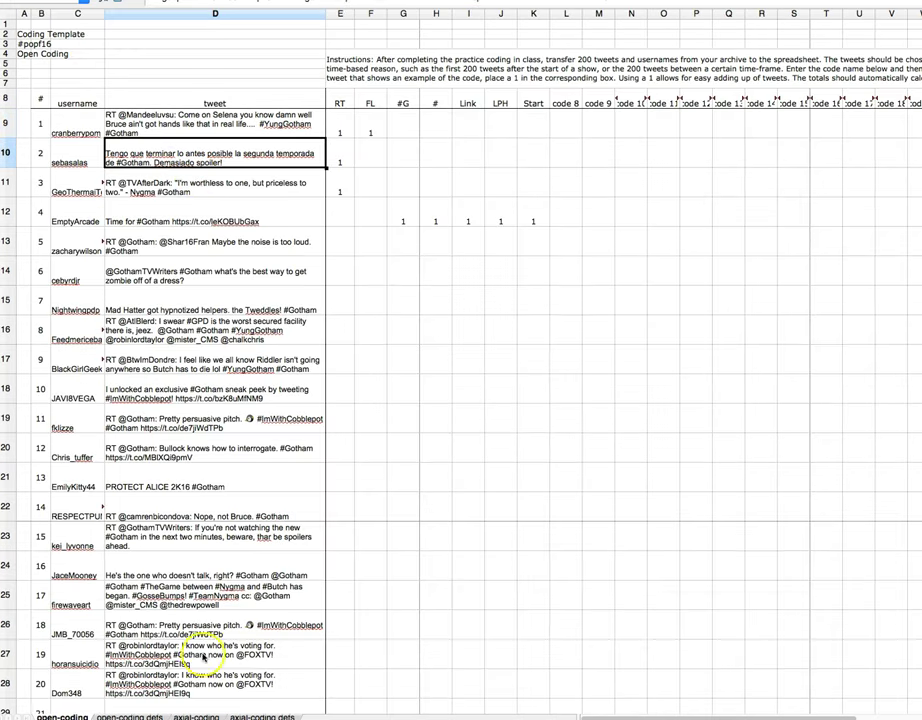
pyautogui.click(132, 716)
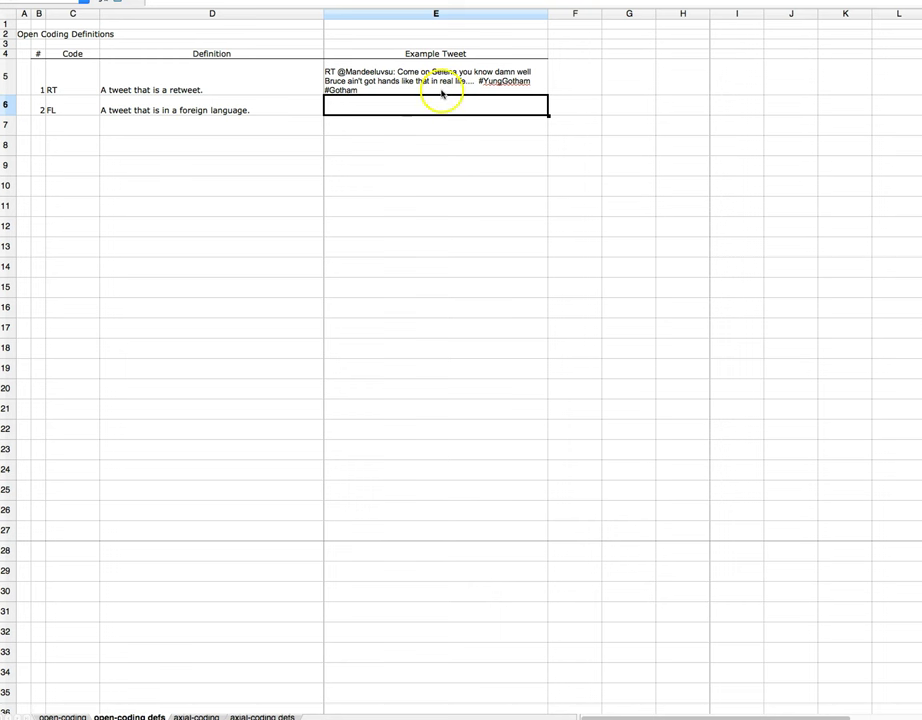
pyautogui.write('Tengo que terminar lo antes posible la segunda temporada de #Gotham. Demasiado spoiler!')
pyautogui.click(40, 128)
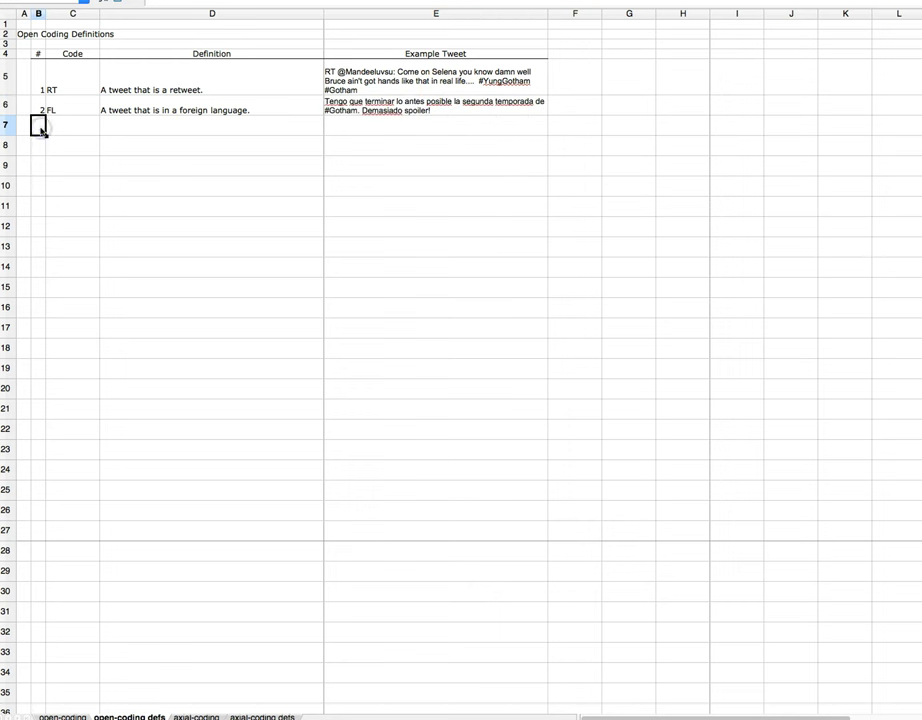
# Step: Enter code #G in C7 defined as a tweet with the #gotham hashtag
pyautogui.press('Right')
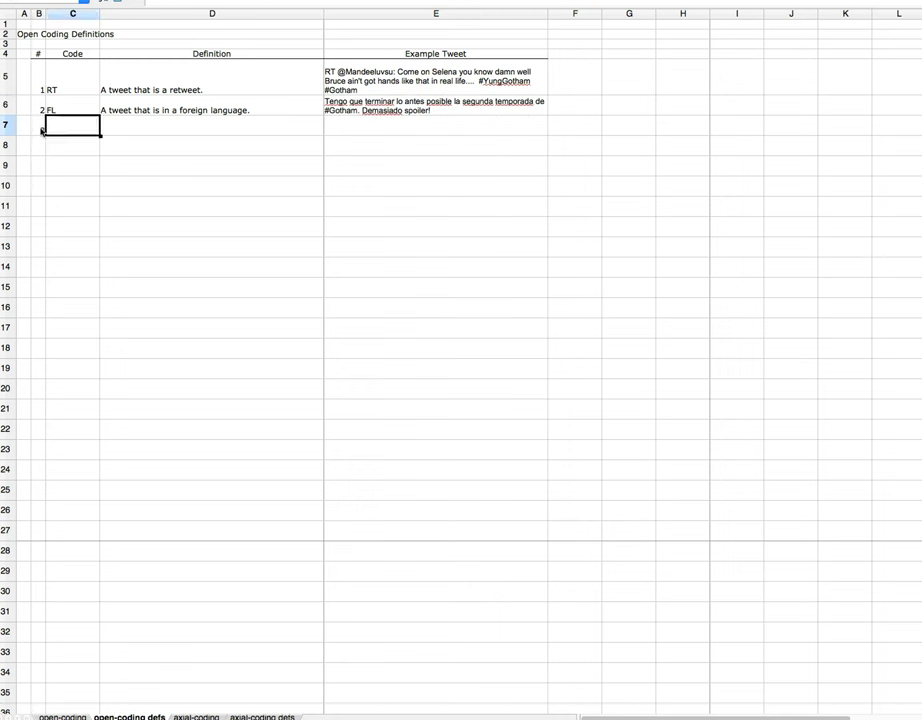
pyautogui.write('#G')
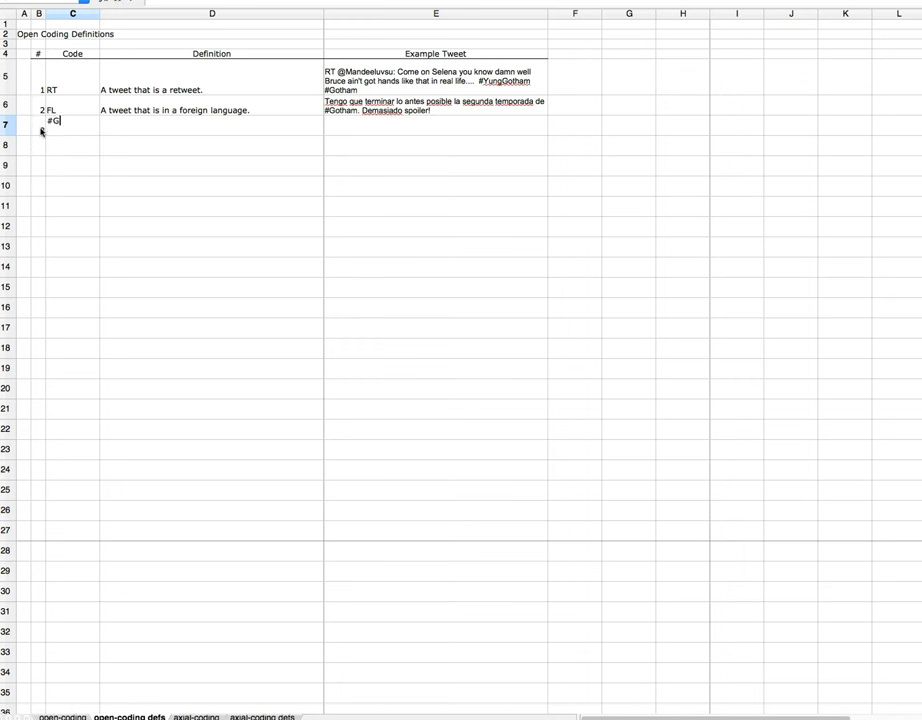
pyautogui.press('Tab')
pyautogui.write('A tweet wi')
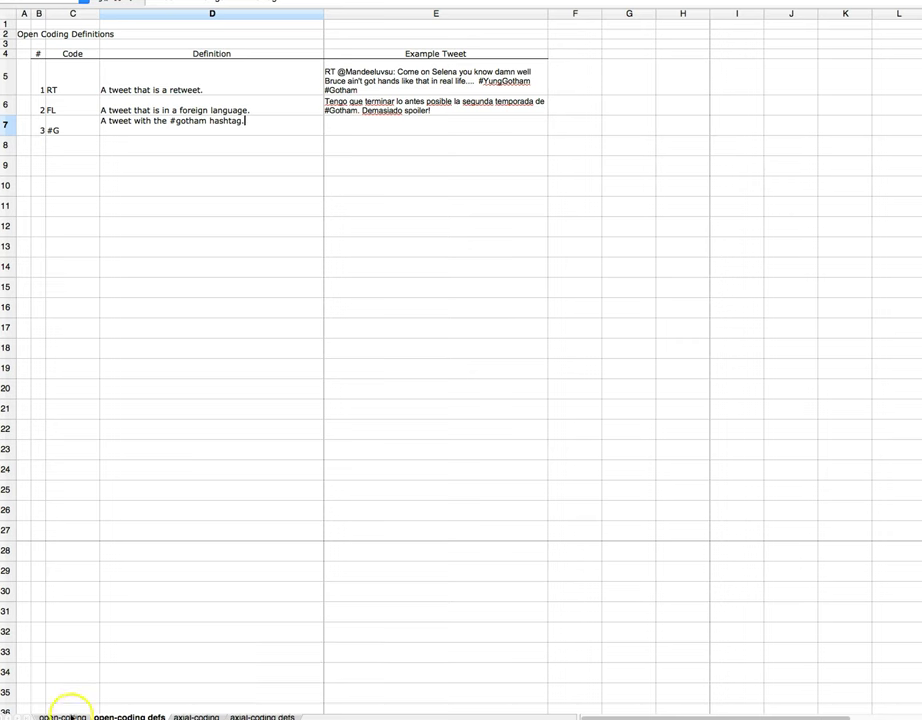
# Step: Paste the 'Time for #Gotham' tweet from D12 into E7, then return to open-coding
pyautogui.click(62, 716)
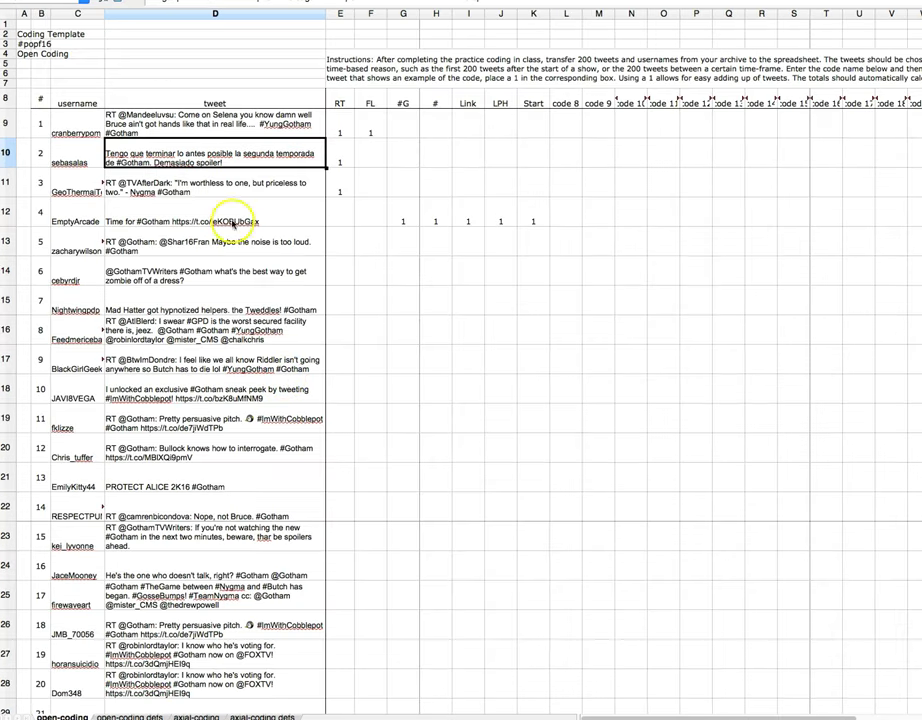
pyautogui.click(157, 223)
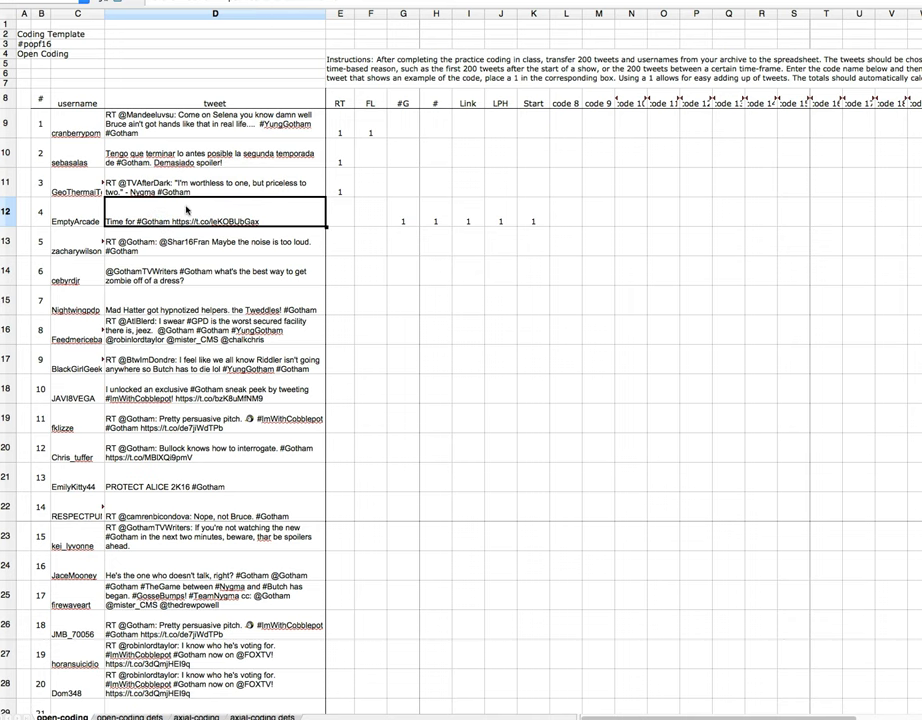
pyautogui.click(132, 716)
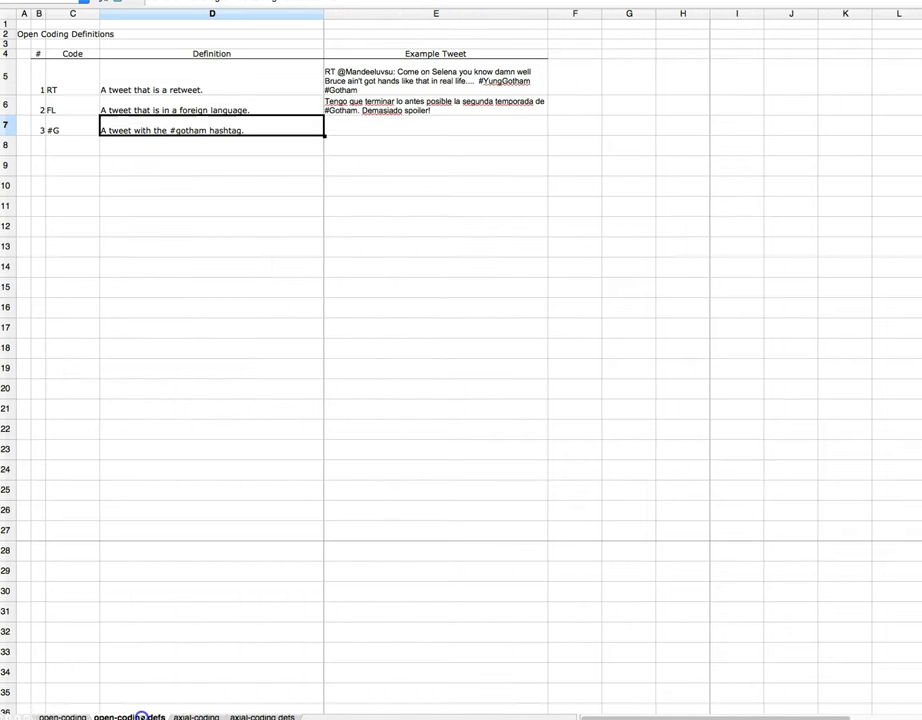
pyautogui.click(405, 128)
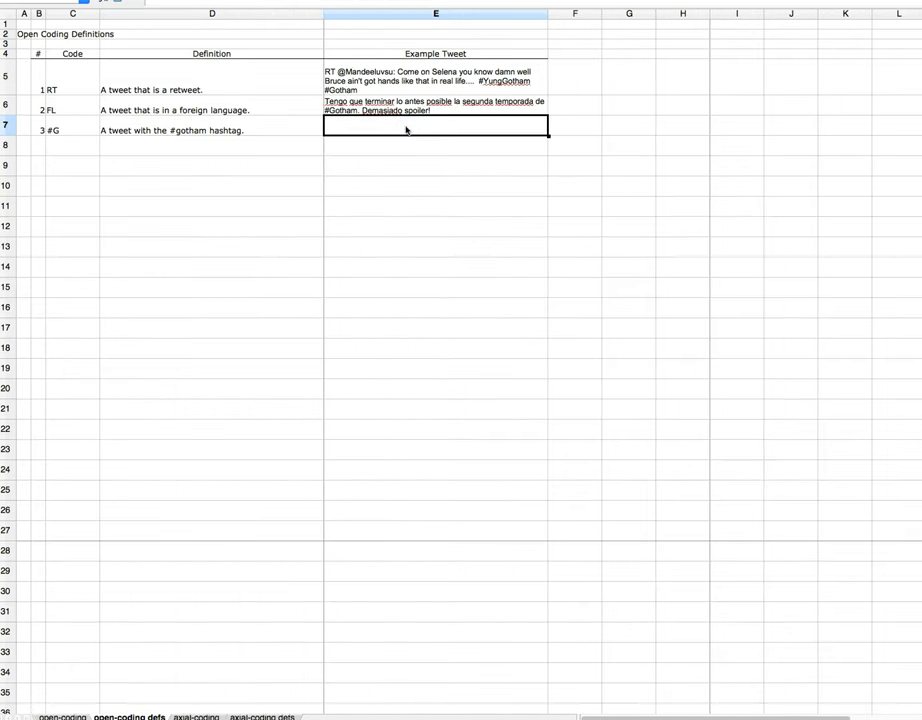
pyautogui.write('Time for #Gotham https://t.co/leKOBUbGax')
pyautogui.click(396, 152)
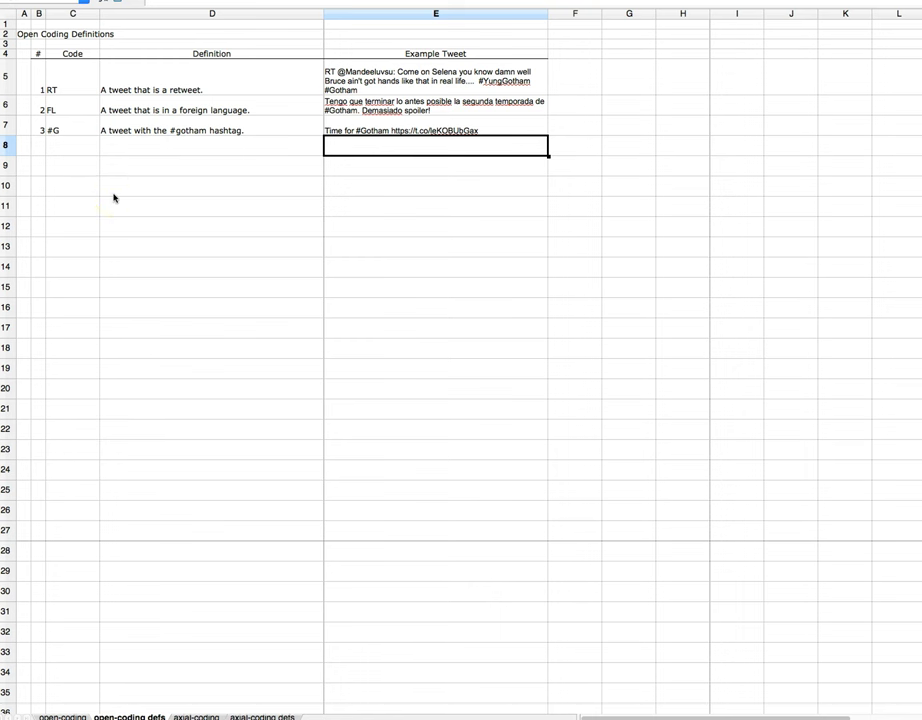
pyautogui.click(62, 716)
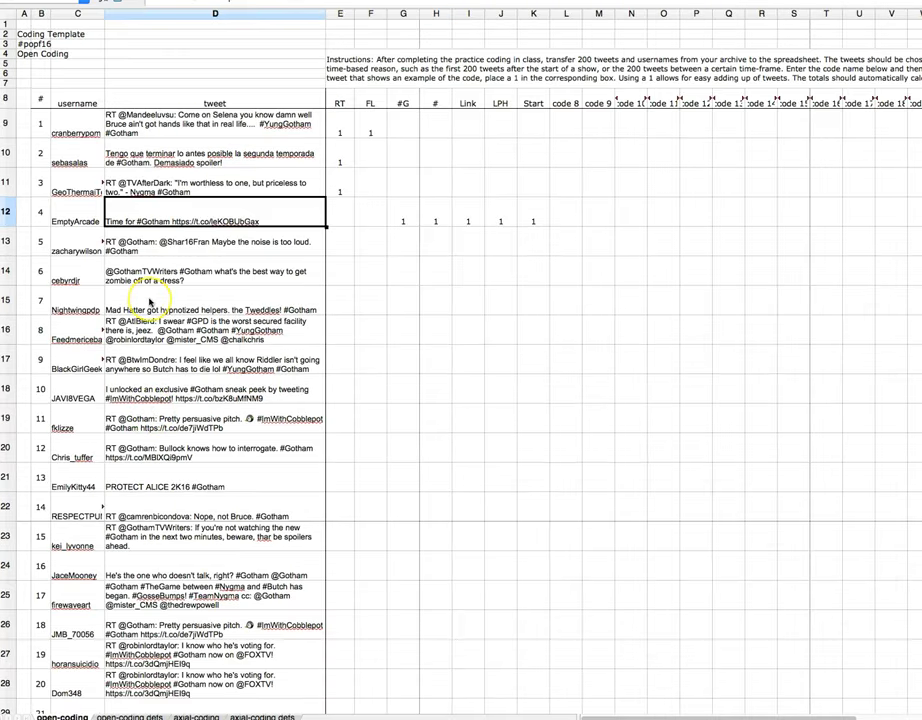
# Step: Scroll DMI-TCAT's page to the Tweet exports section with the random tweet set option
pyautogui.scroll(-5, 150, 300)
pyautogui.scroll(5, 150, 301)
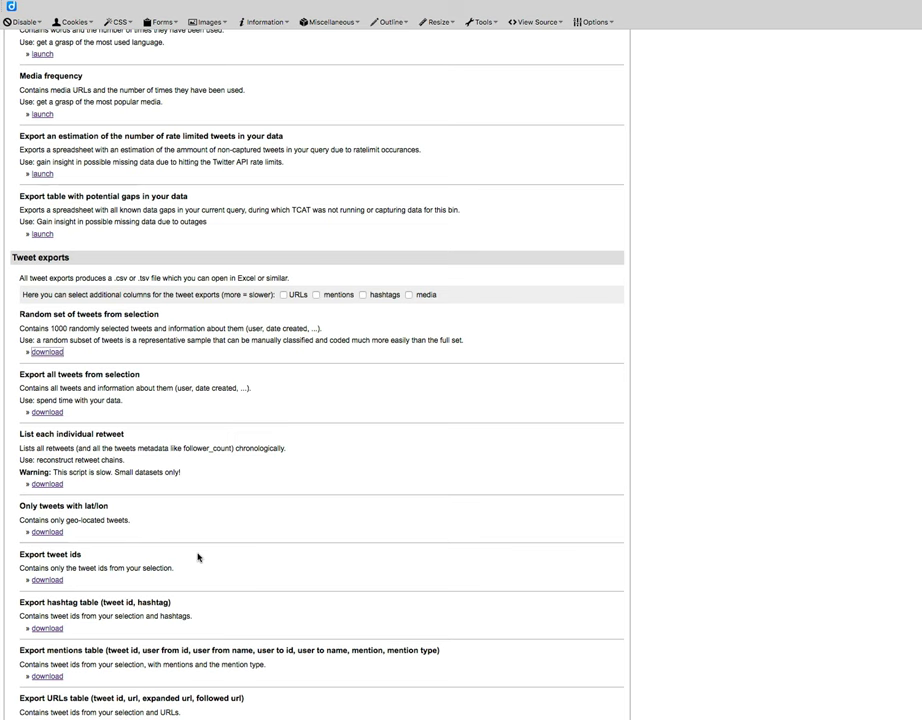
# Step: Scroll up to DMI-TCAT's Data selection and Overview panels for the Gotham dataset
pyautogui.scroll(20, 228, 537)
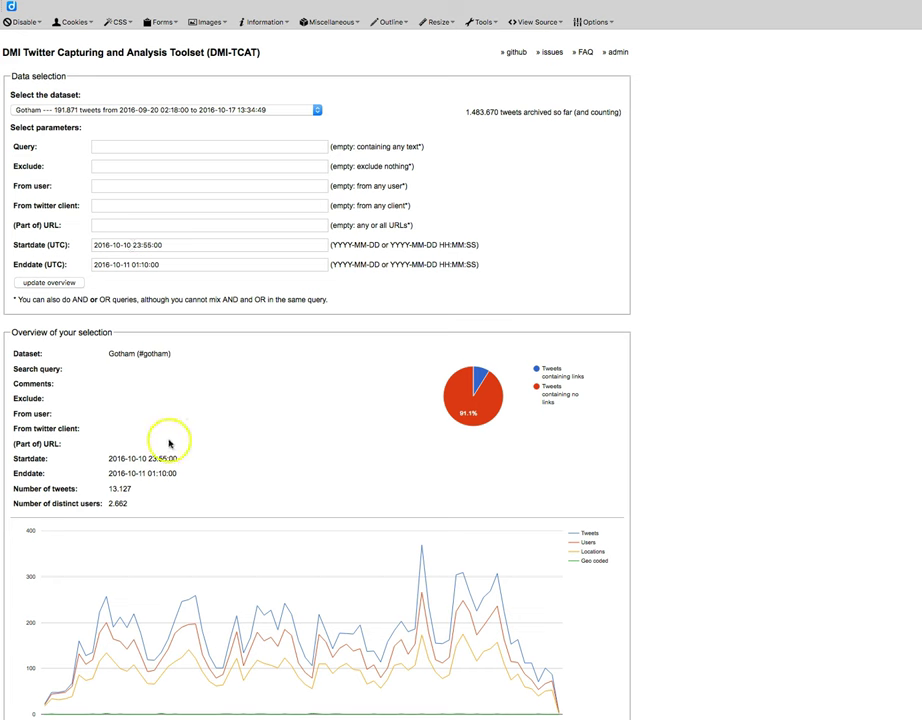
pyautogui.moveTo(395, 649)
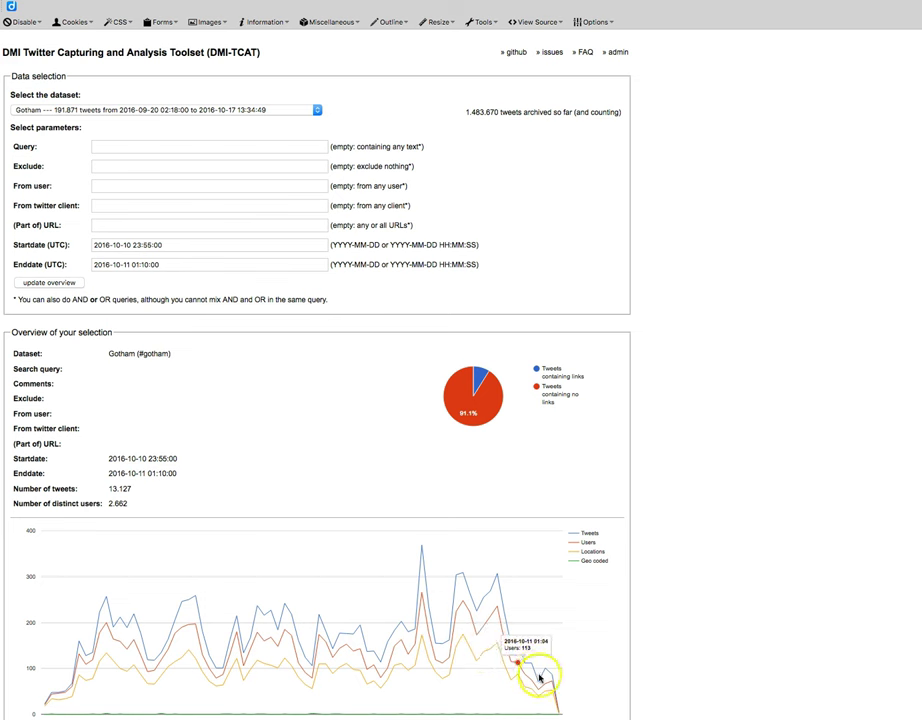